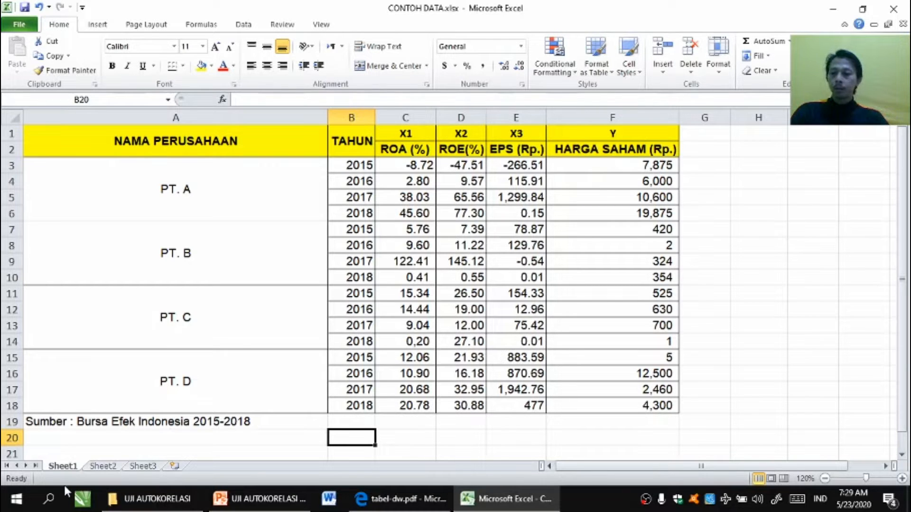
# Step: Launch IBM SPSS Statistics from the Windows search and dismiss its welcome dialog
pyautogui.click(49, 503)
pyautogui.write('spss')
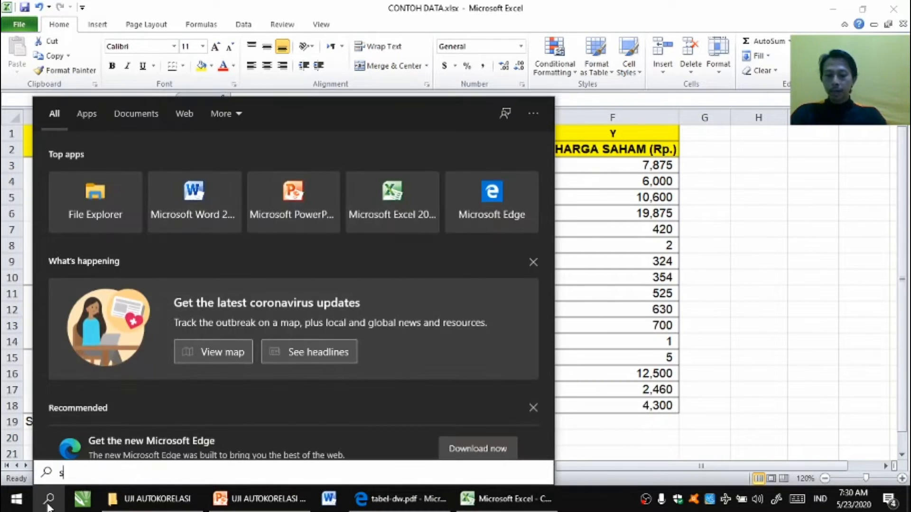
pyautogui.press('Return')
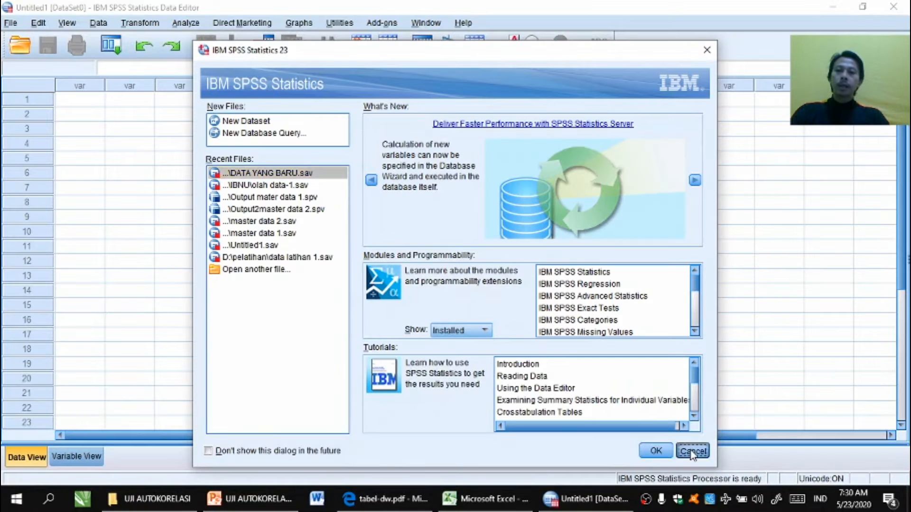
pyautogui.click(691, 450)
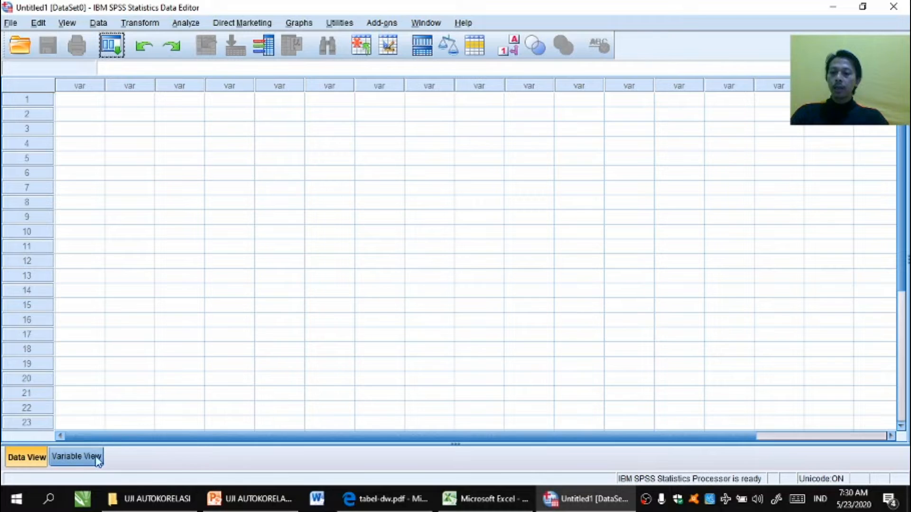
# Step: Define four variables named X1, X2, X3 and Y in the variable definitions
pyautogui.click(78, 458)
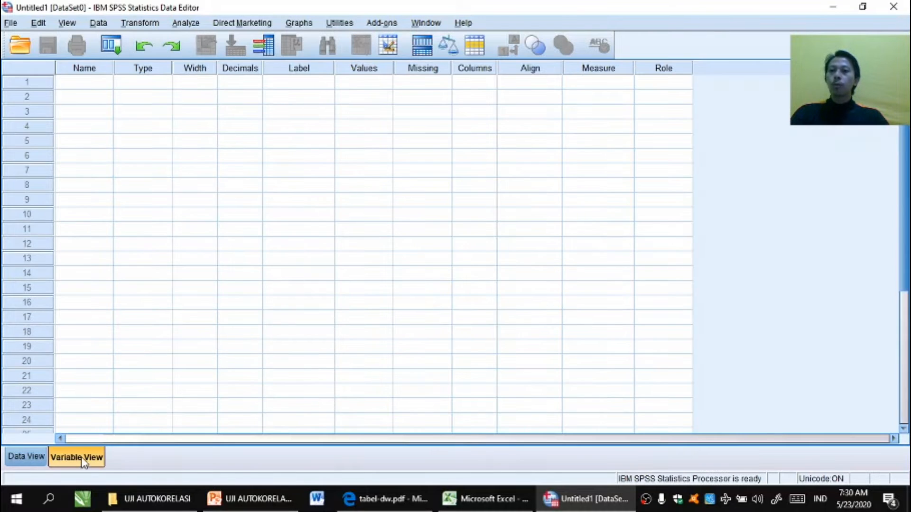
pyautogui.click(80, 82)
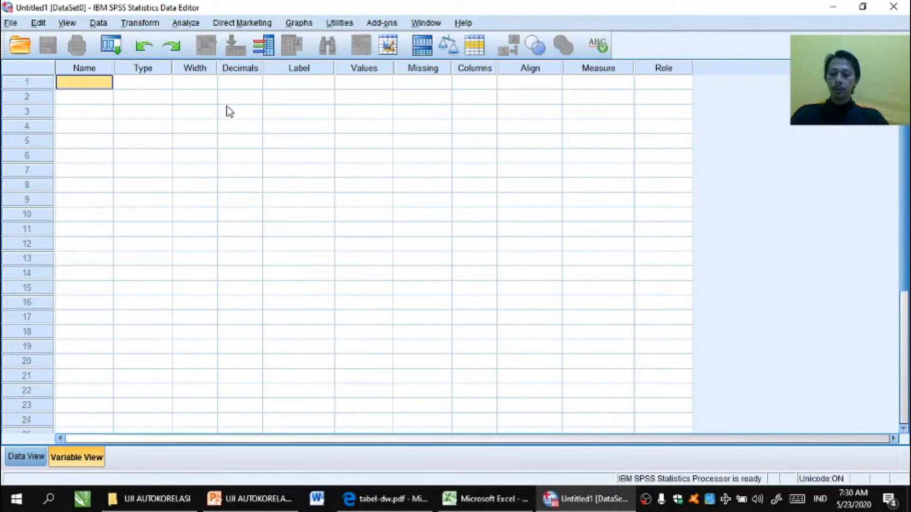
pyautogui.press('capslock')
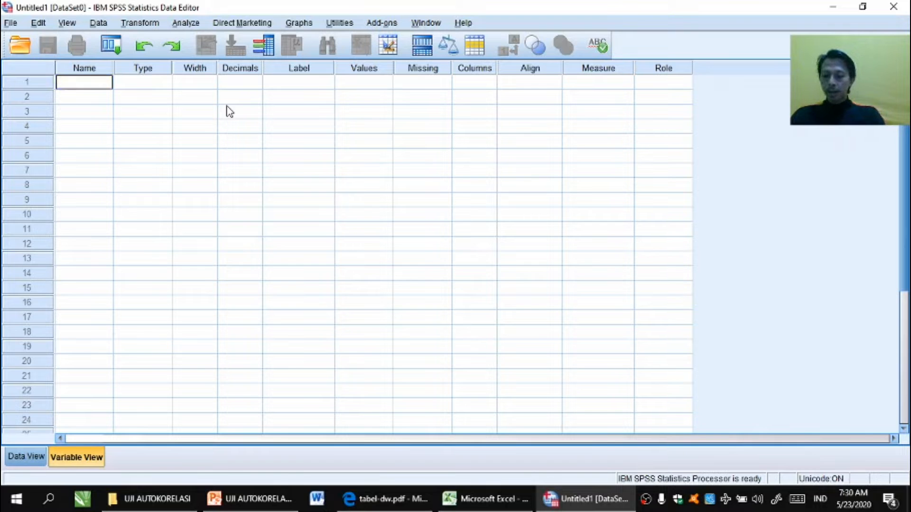
pyautogui.press('Return')
pyautogui.write('X2')
pyautogui.press('Return')
pyautogui.write('X')
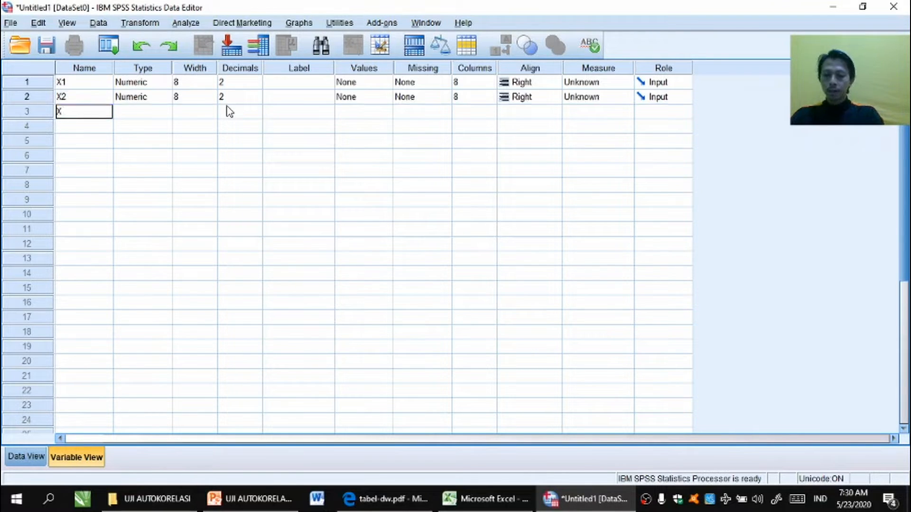
pyautogui.write('3')
pyautogui.press('Return')
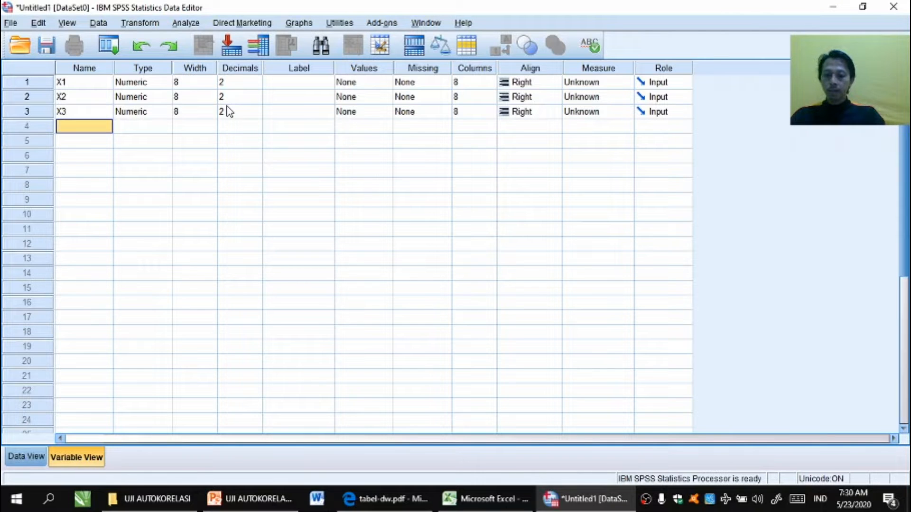
pyautogui.write('Y')
pyautogui.press('Return')
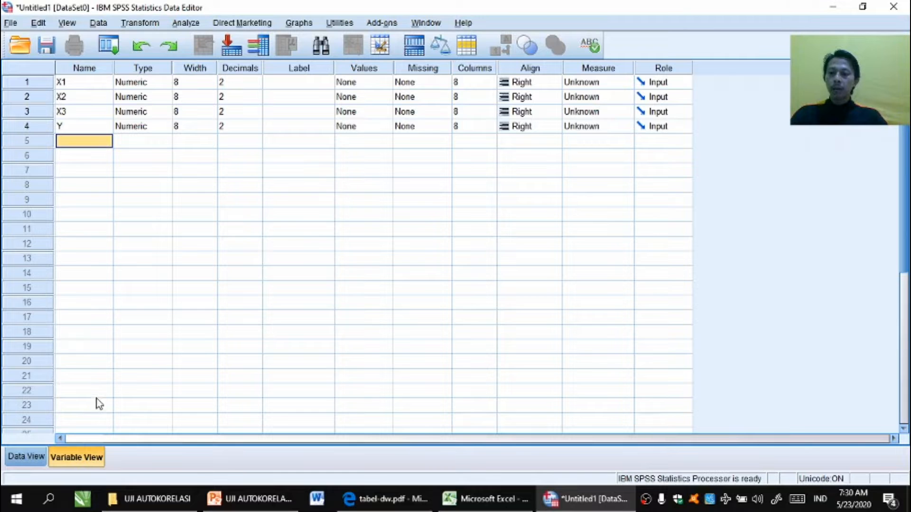
# Step: Switch to Excel and copy the X1 to Y data values from rows 3 to 18
pyautogui.click(21, 457)
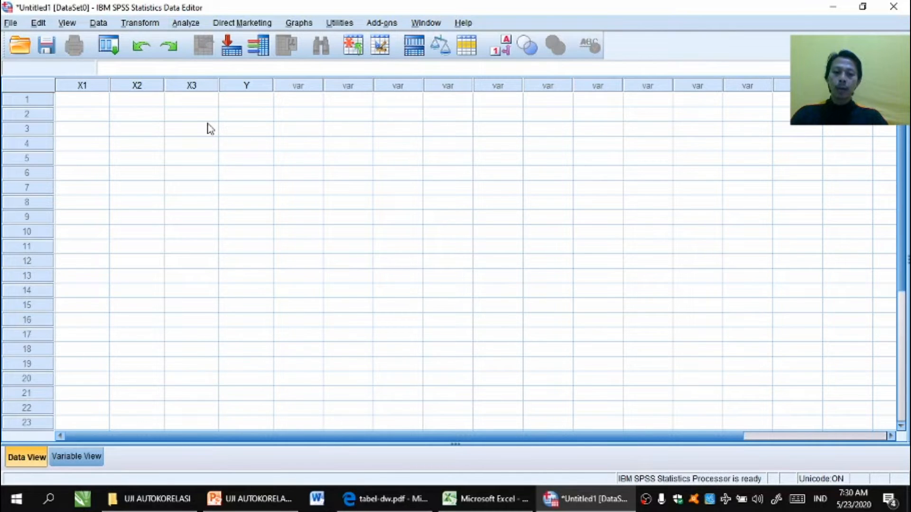
pyautogui.click(464, 502)
pyautogui.moveTo(405, 163); pyautogui.dragTo(614, 405)
pyautogui.rightClick(575, 187)
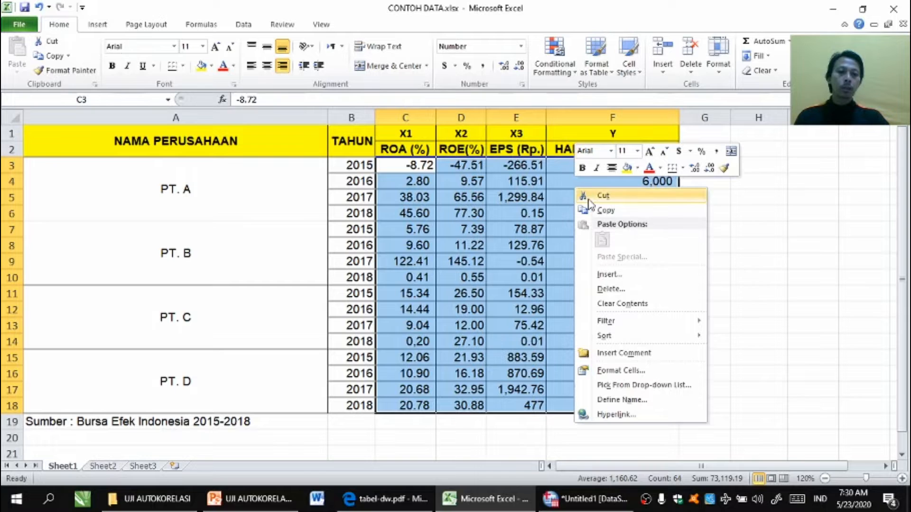
pyautogui.click(603, 210)
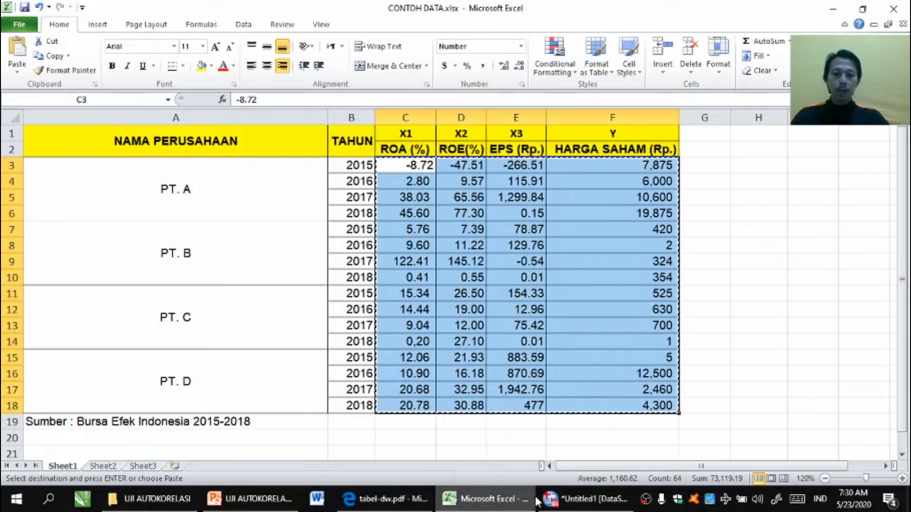
# Step: Paste the copied values into the SPSS data grid starting at the first X1 cell
pyautogui.click(550, 499)
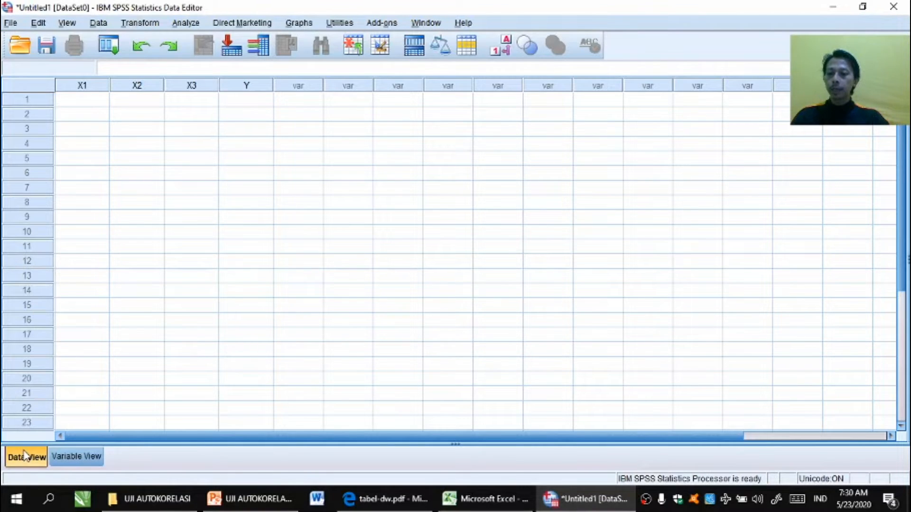
pyautogui.click(83, 102)
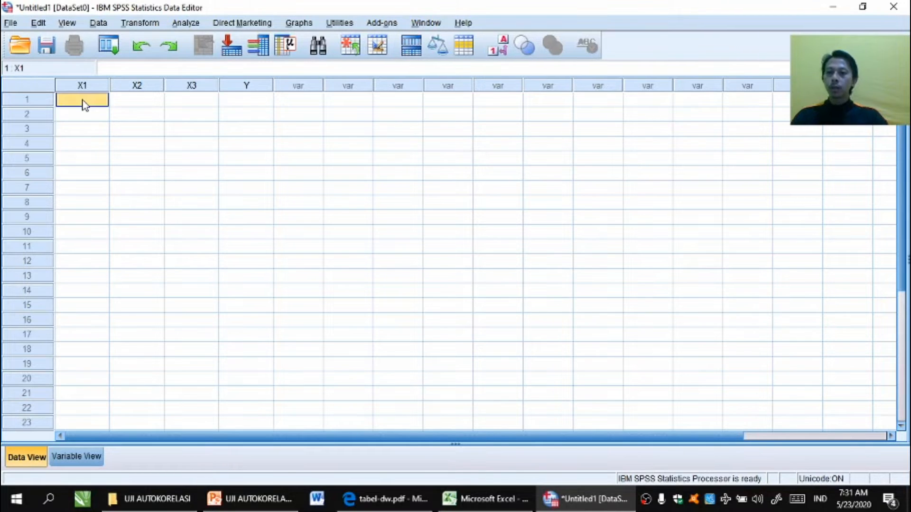
pyautogui.rightClick(84, 102)
pyautogui.click(108, 144)
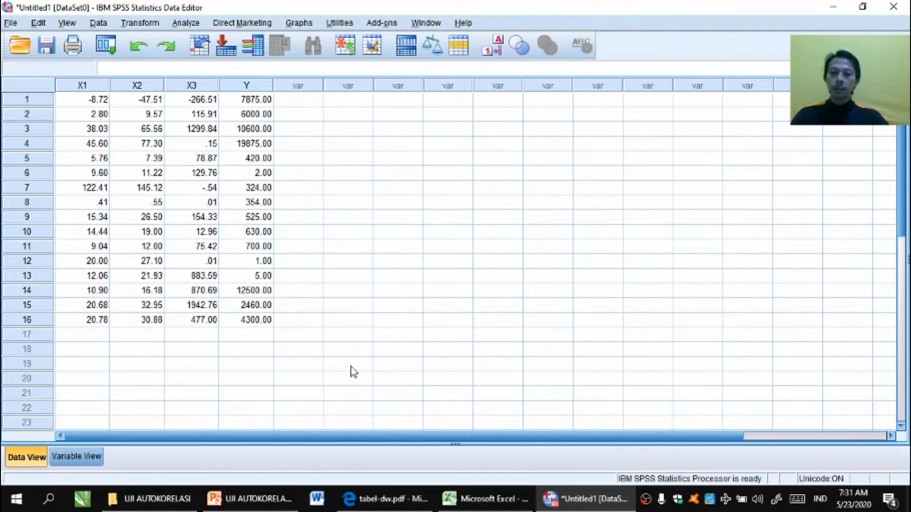
# Step: Clear the copy selection in the Excel workbook and return to SPSS
pyautogui.click(475, 498)
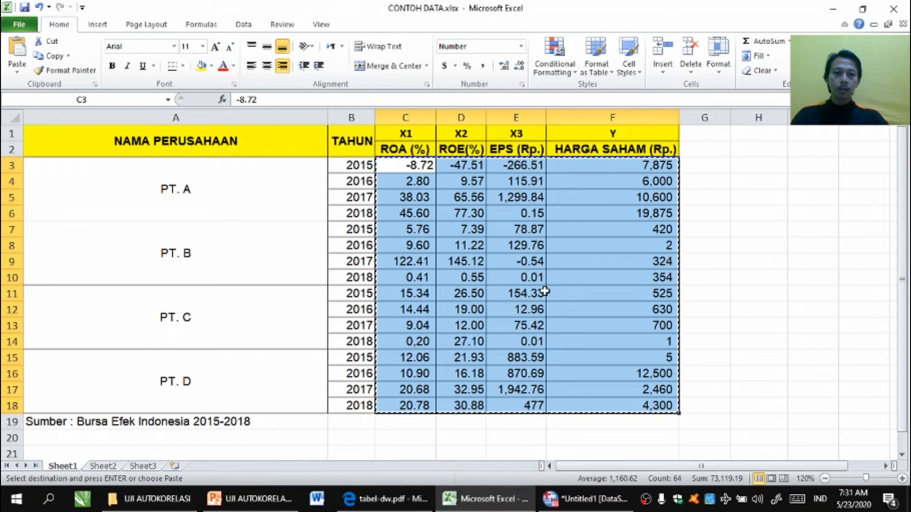
pyautogui.press('Escape')
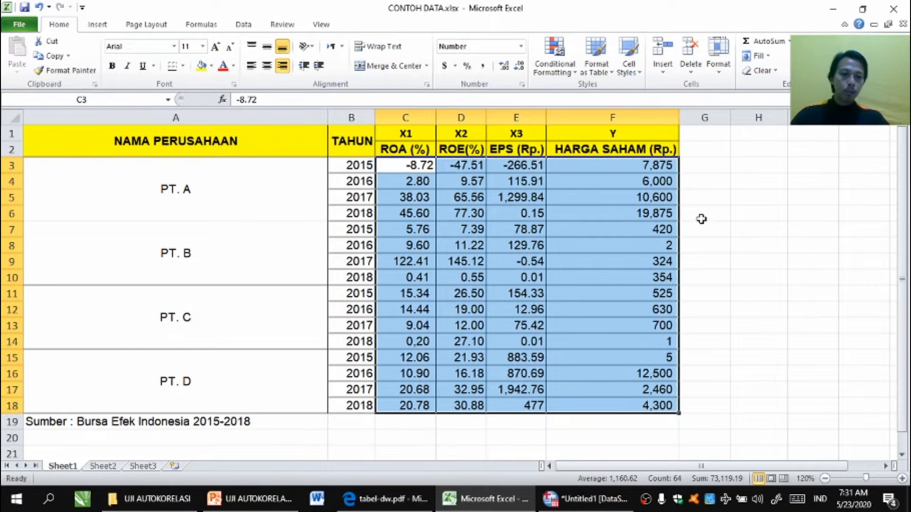
pyautogui.click(699, 218)
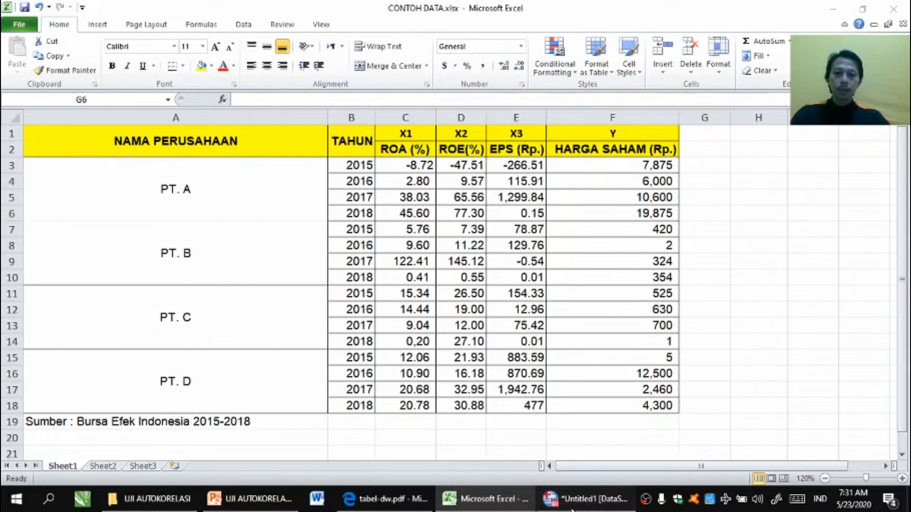
pyautogui.click(586, 499)
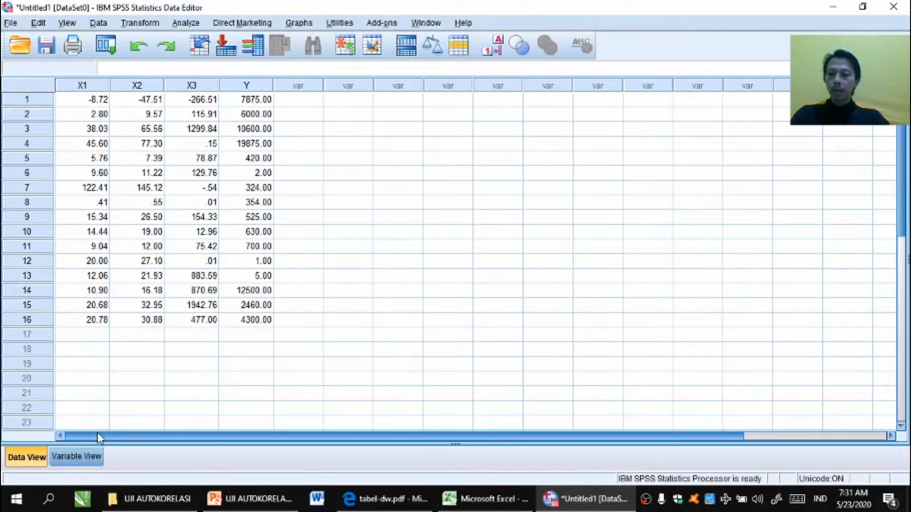
# Step: Set the number of decimals for variable Y to 0
pyautogui.click(85, 457)
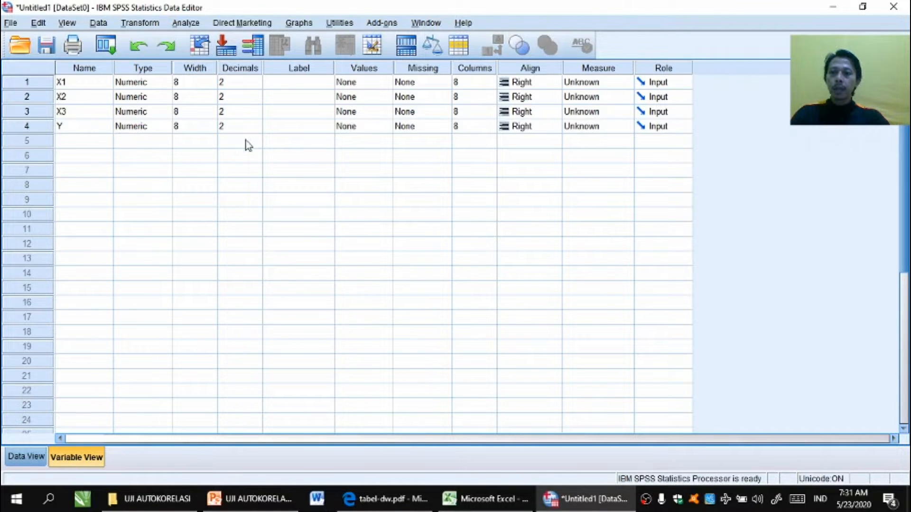
pyautogui.click(239, 126)
pyautogui.click(257, 129)
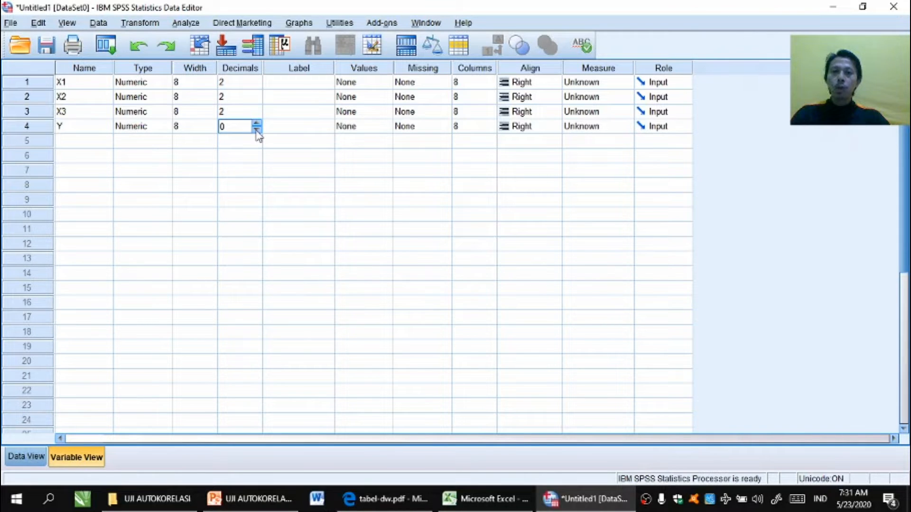
# Step: Label the variables X1, X2, X3 and Y as ROA, ROE, EPS and HARGA SAHAM
pyautogui.click(296, 82)
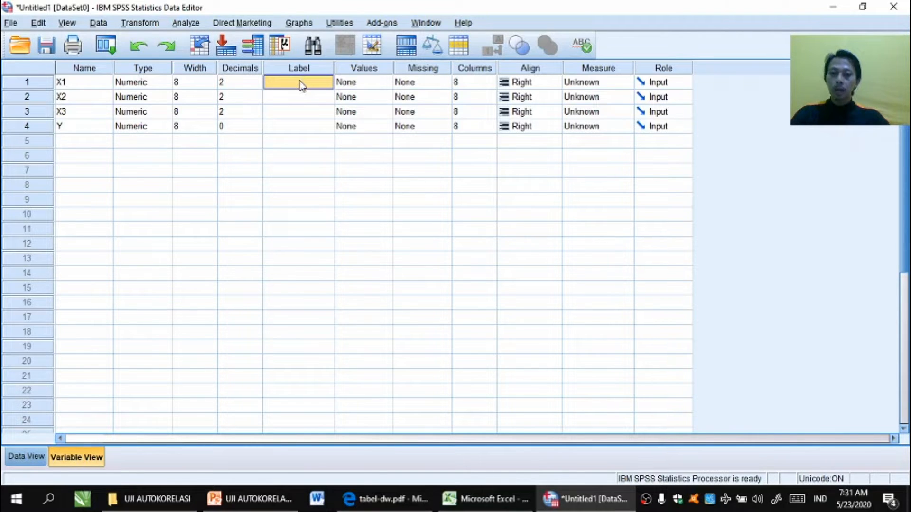
pyautogui.write('ROA')
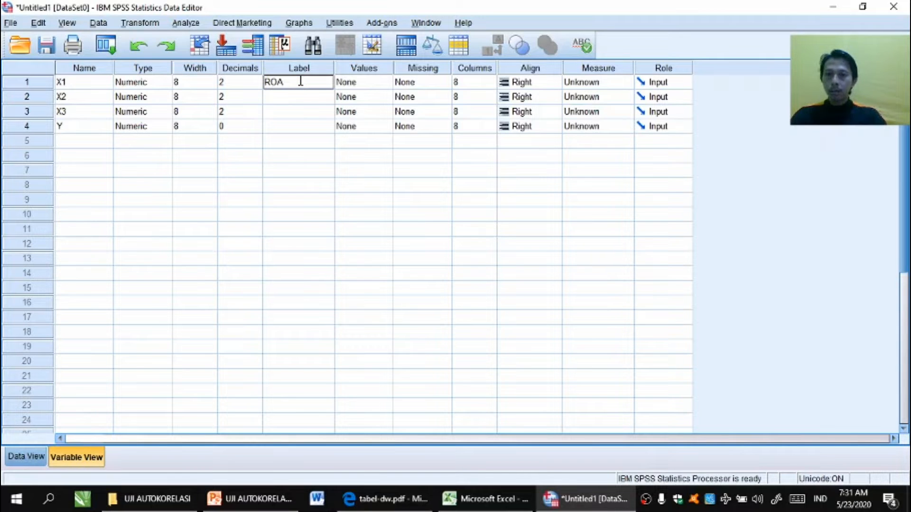
pyautogui.press('Return')
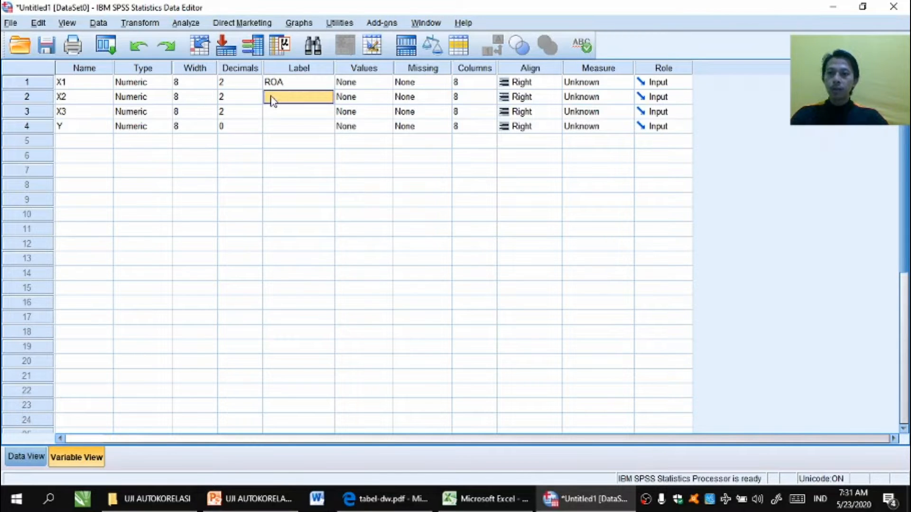
pyautogui.write('ROE')
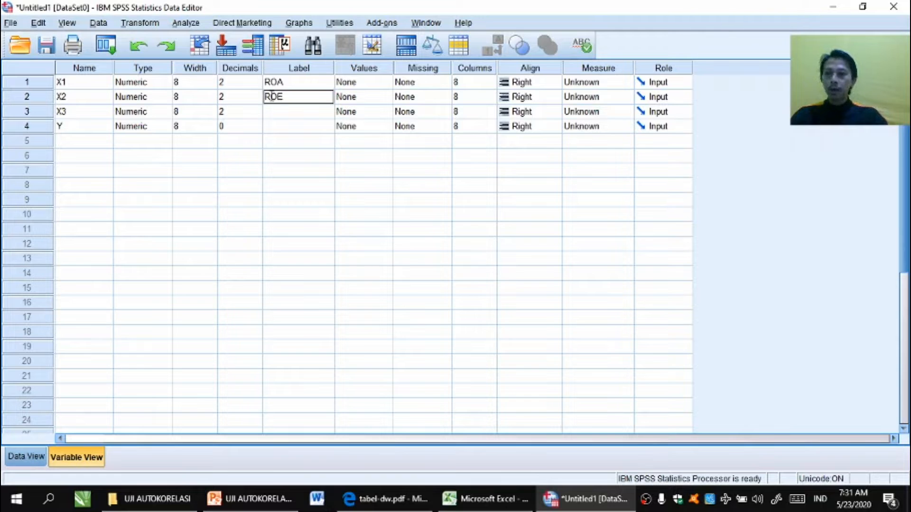
pyautogui.press('Return')
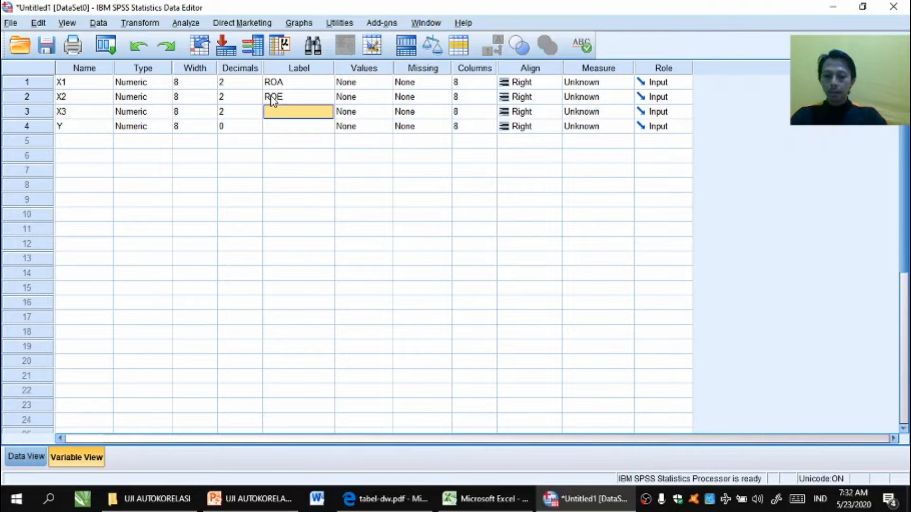
pyautogui.write('EPS')
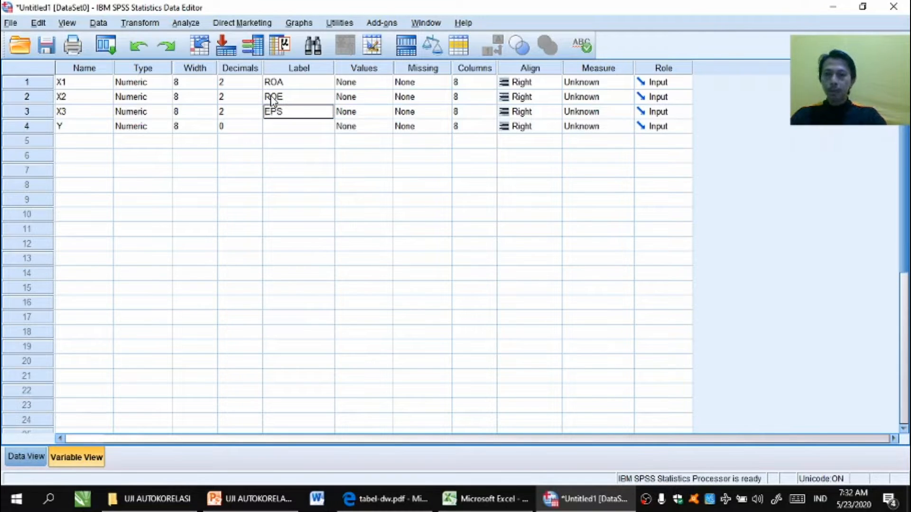
pyautogui.press('Return')
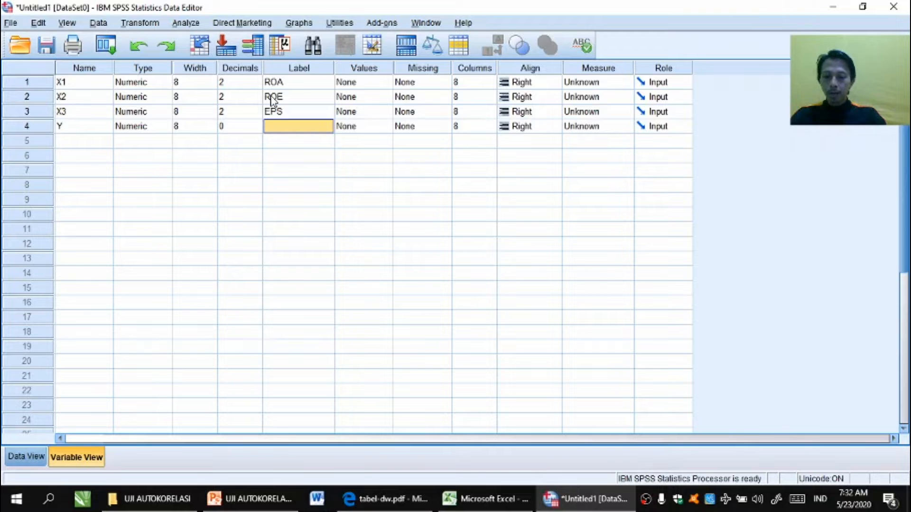
pyautogui.write('HARGA SAHAM')
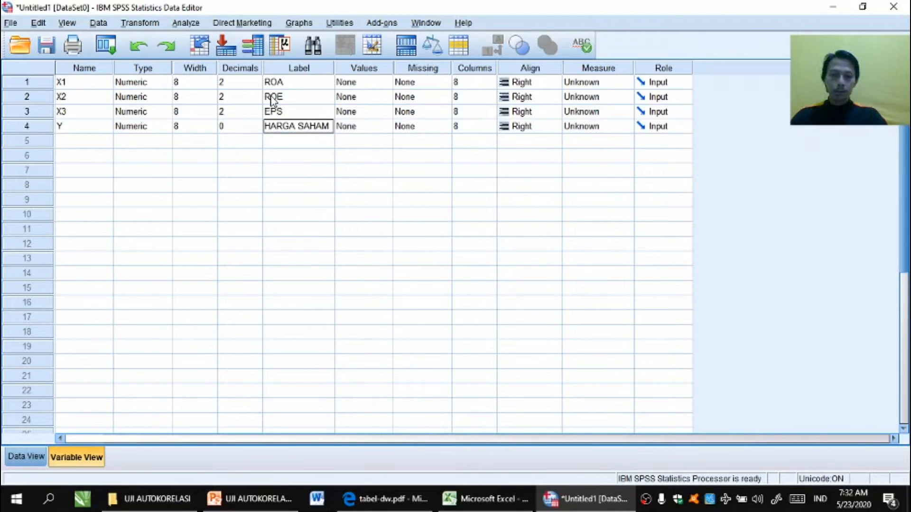
pyautogui.press('Return')
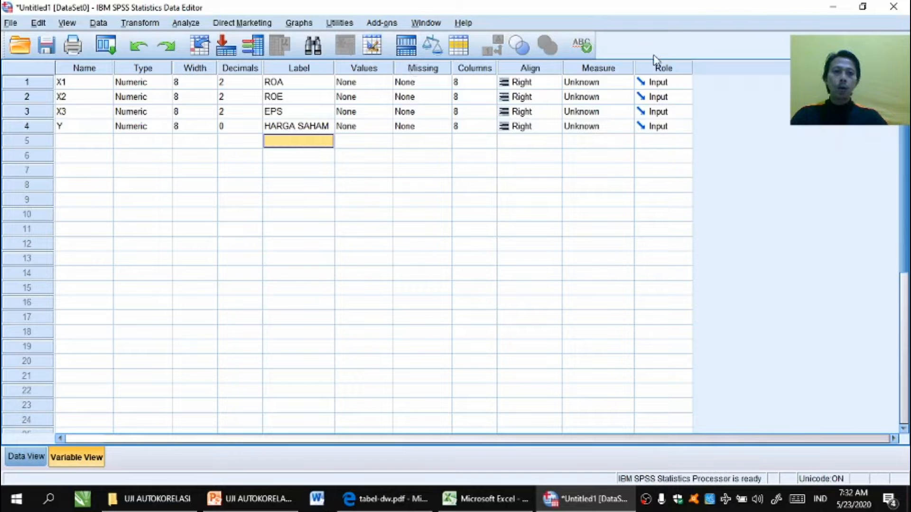
# Step: Set the measurement level of all four variables to Scale
pyautogui.click(619, 88)
pyautogui.click(611, 96)
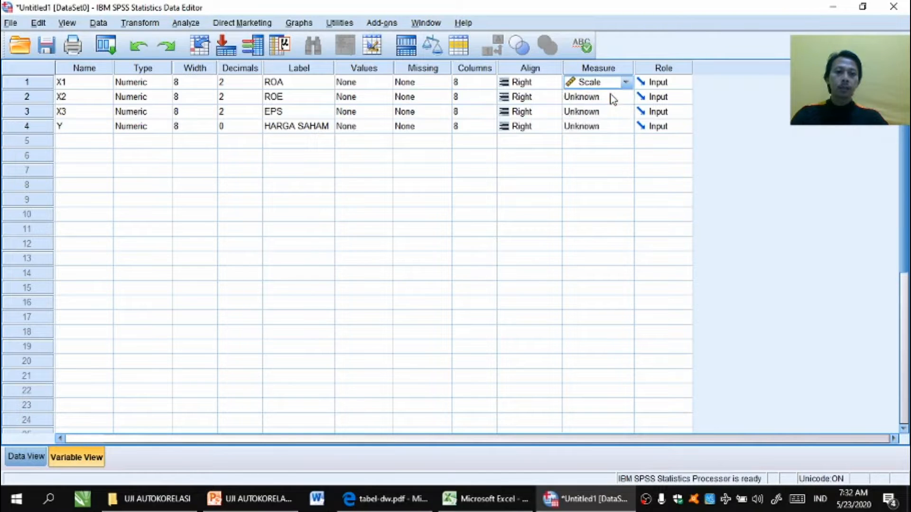
pyautogui.click(610, 97)
pyautogui.click(608, 111)
pyautogui.click(608, 112)
pyautogui.click(607, 125)
pyautogui.click(608, 130)
pyautogui.click(601, 142)
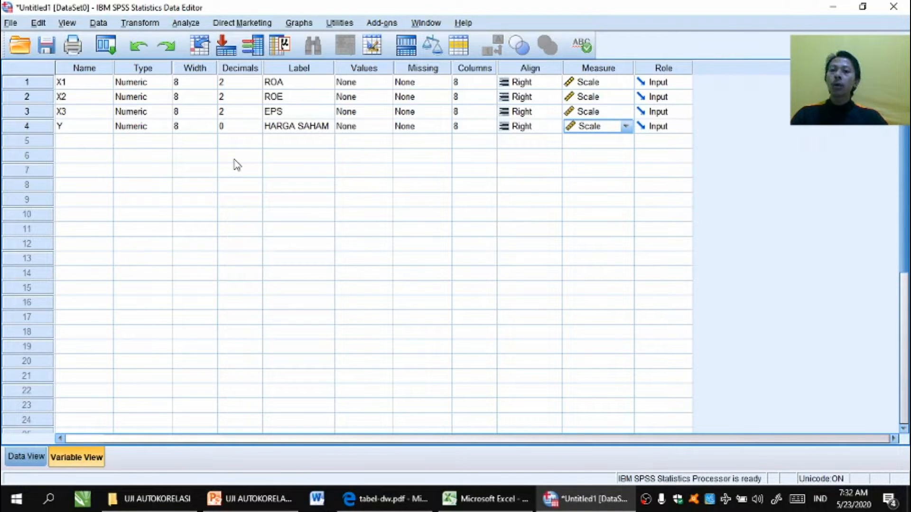
# Step: Switch to the data view and open the Linear Regression dialog
pyautogui.click(29, 458)
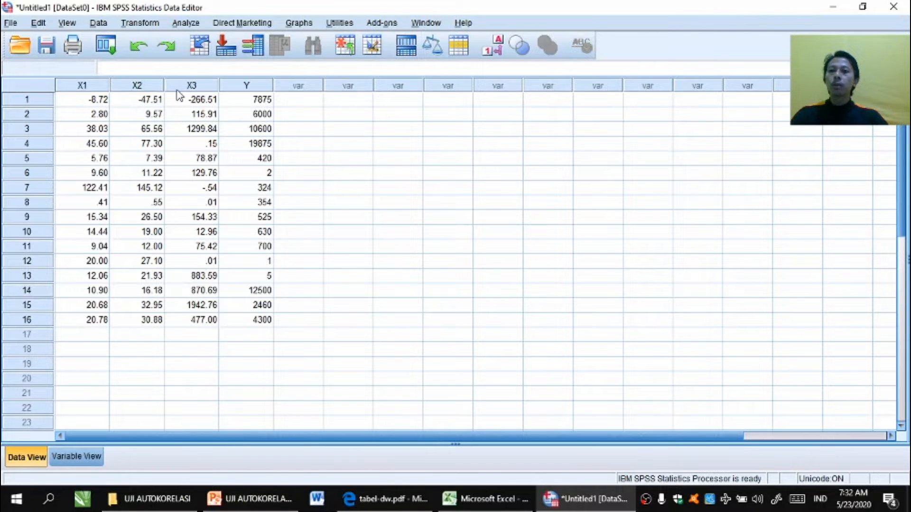
pyautogui.click(185, 23)
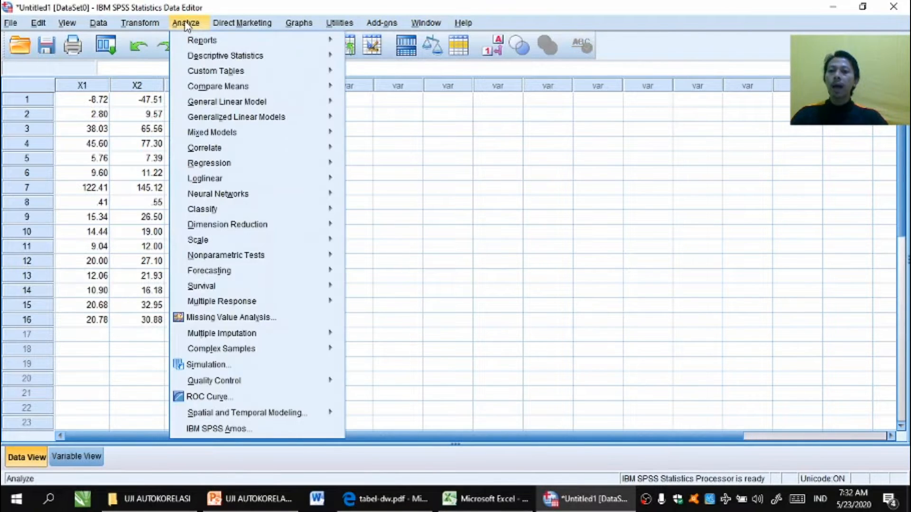
pyautogui.moveTo(201, 163)
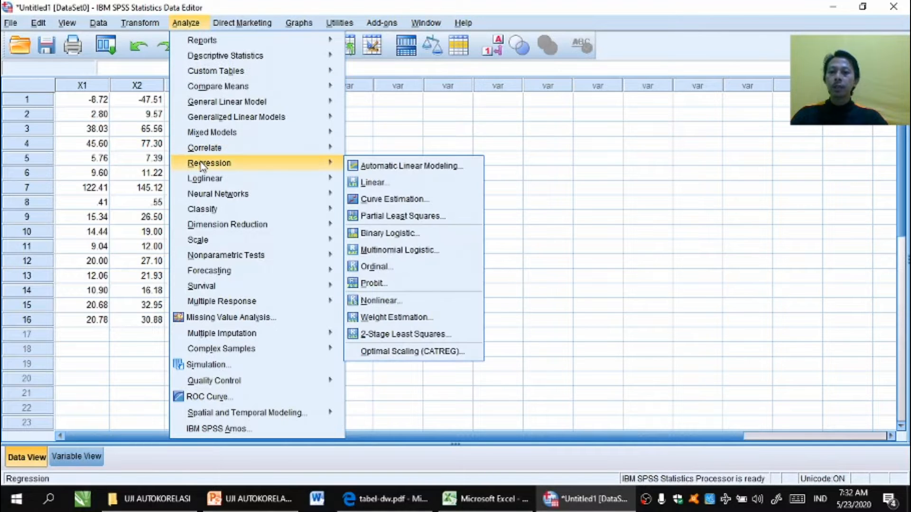
pyautogui.click(372, 182)
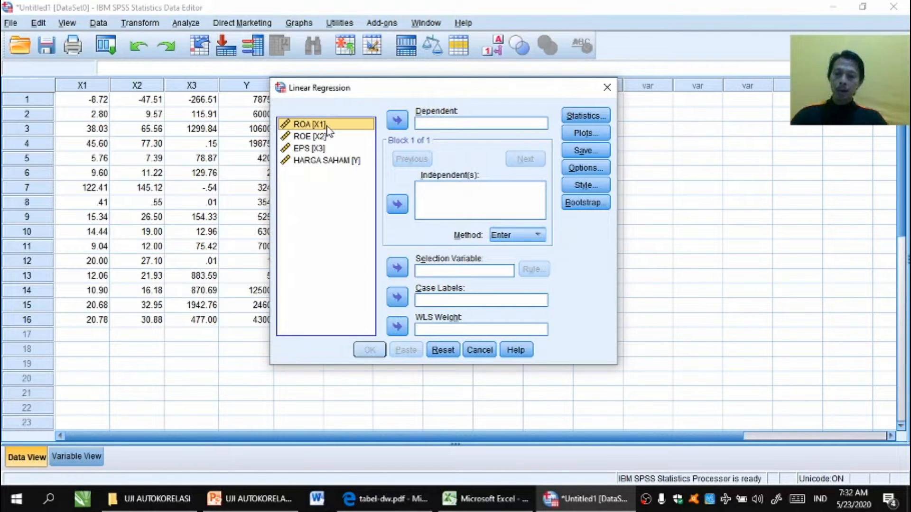
# Step: Assign ROA, ROE and EPS as independent variables and HARGA SAHAM as the dependent variable
pyautogui.hotkey('shift', 'Down')
pyautogui.hotkey('shift', 'Down')
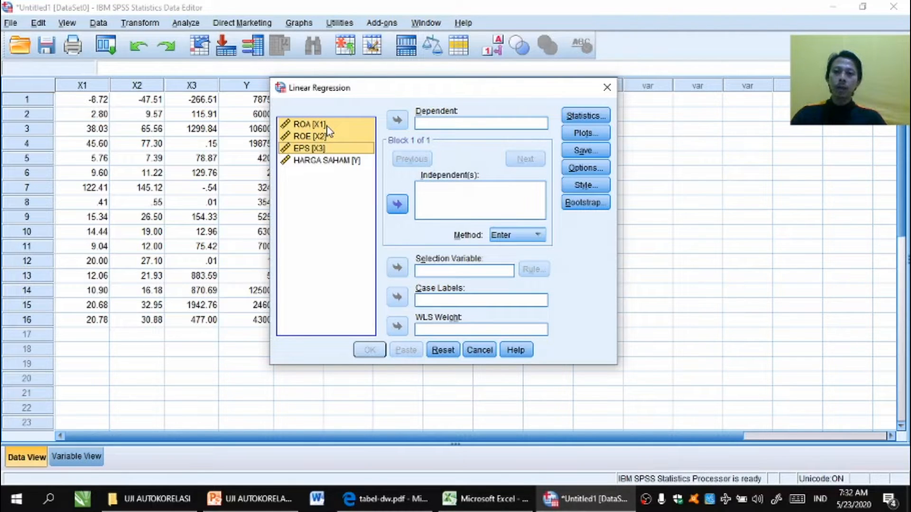
pyautogui.click(397, 205)
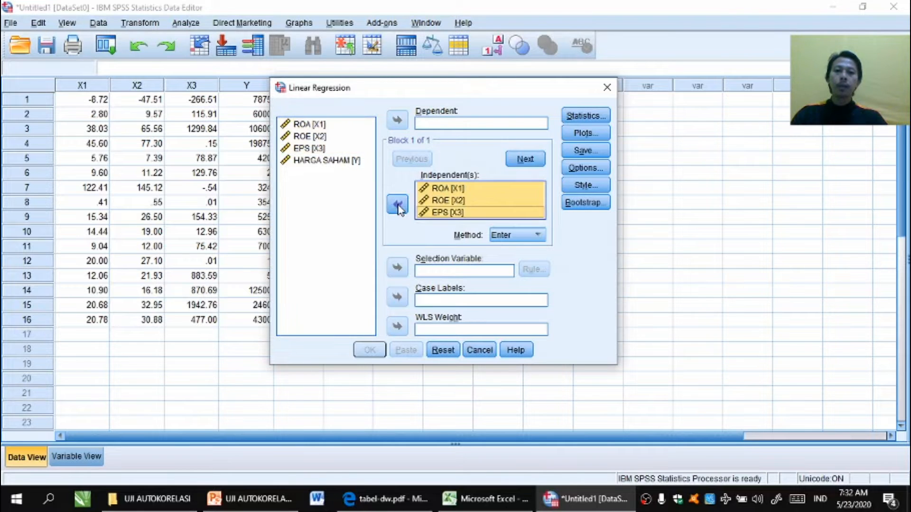
pyautogui.click(345, 162)
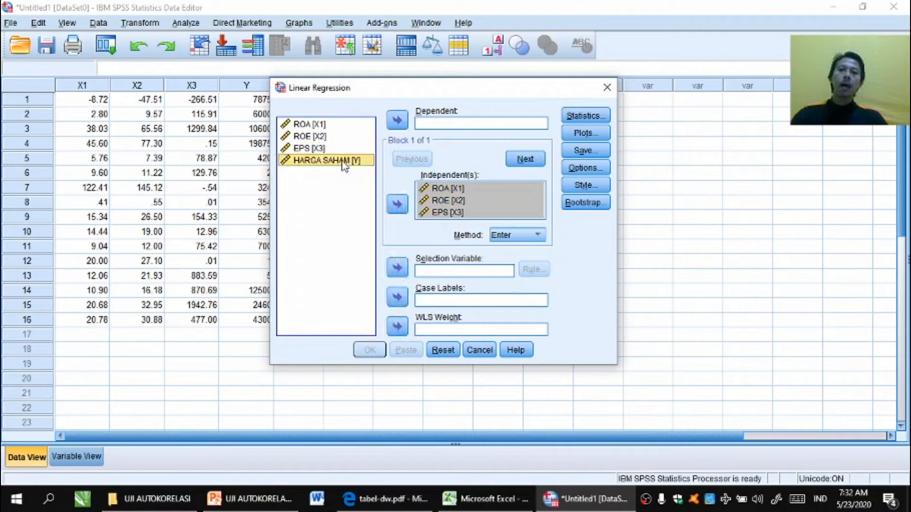
pyautogui.click(397, 122)
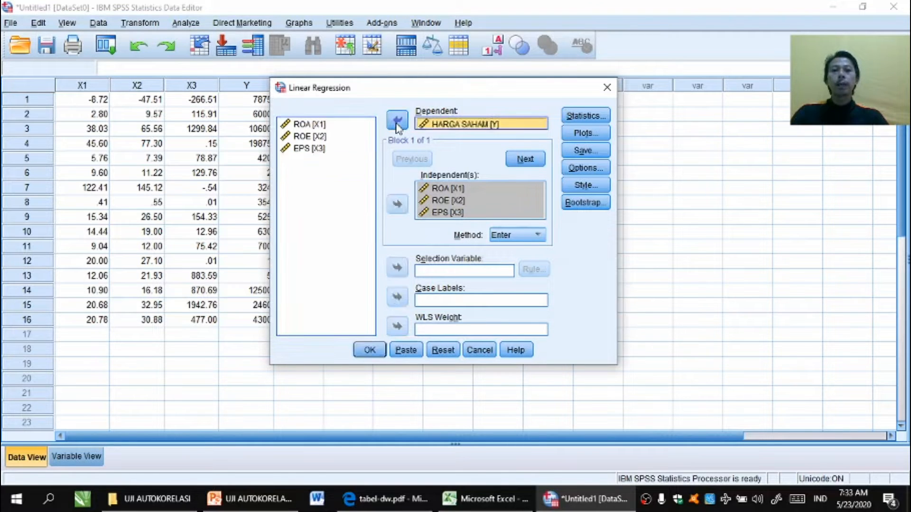
# Step: Enable the Durbin-Watson residual statistic and run the linear regression
pyautogui.click(584, 117)
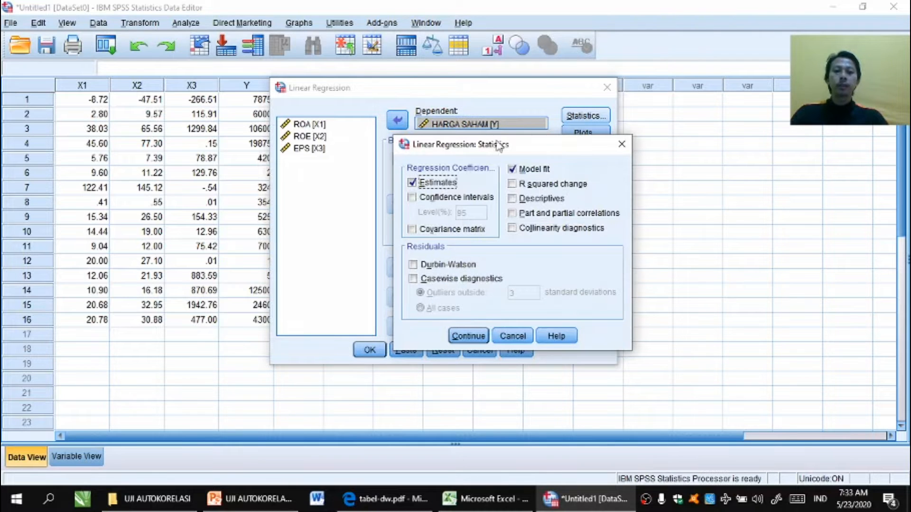
pyautogui.click(412, 266)
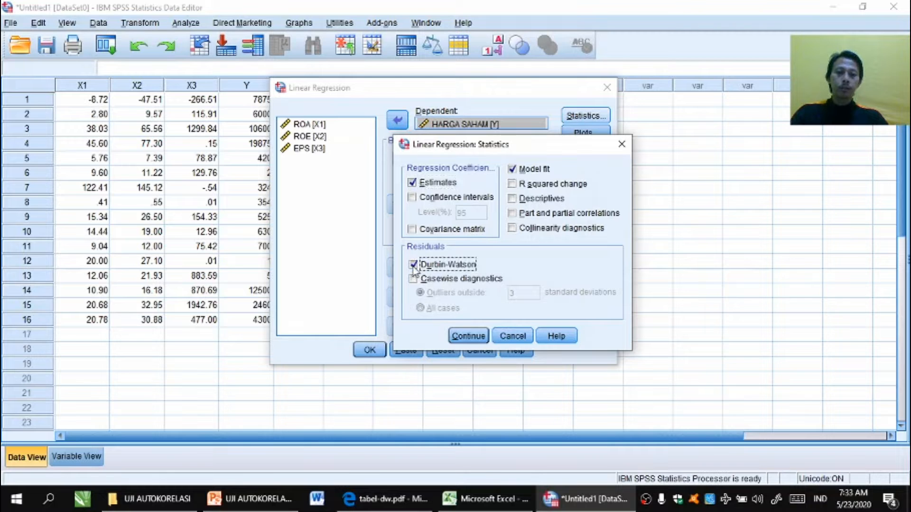
pyautogui.click(460, 338)
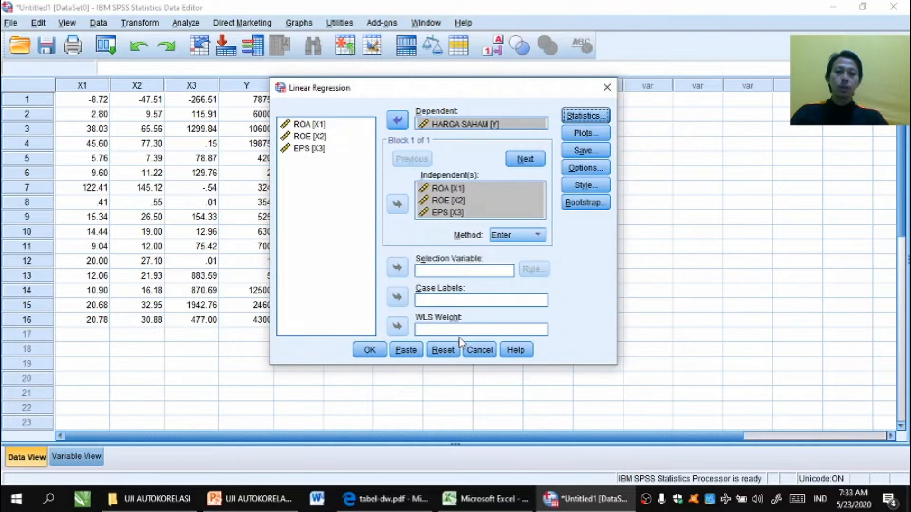
pyautogui.click(377, 349)
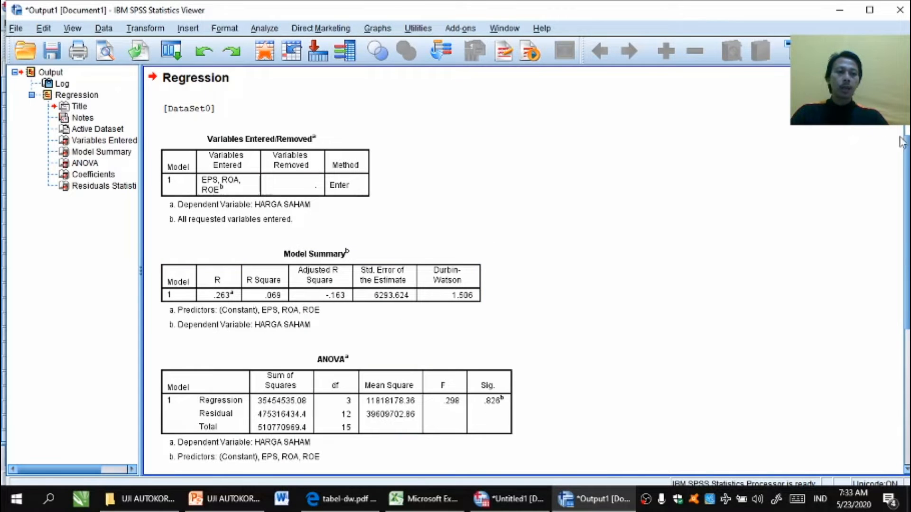
# Step: Copy the Model Summary table from the regression output
pyautogui.moveTo(907, 163); pyautogui.dragTo(907, 182)
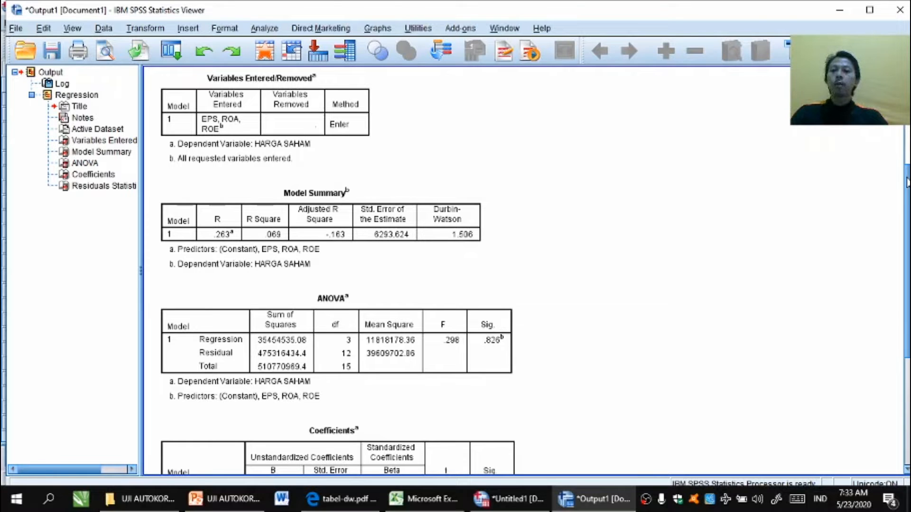
pyautogui.click(243, 159)
pyautogui.click(176, 215)
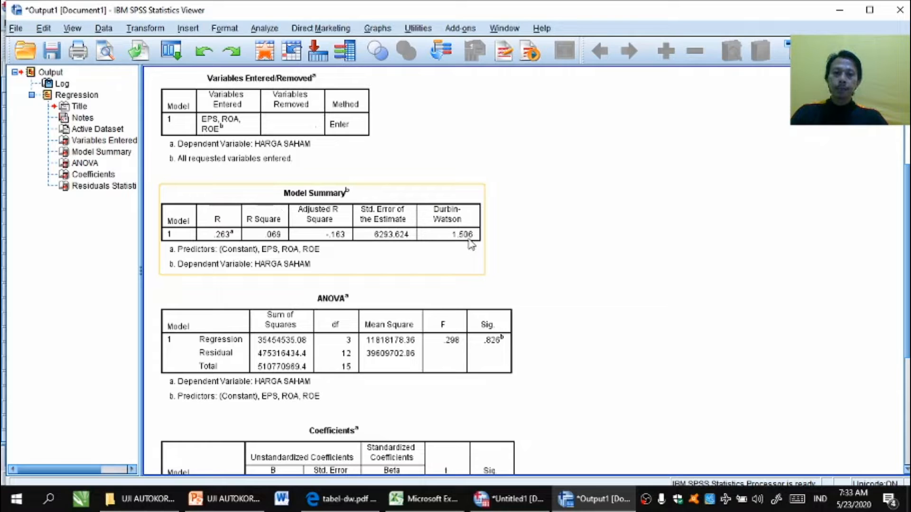
pyautogui.click(495, 251)
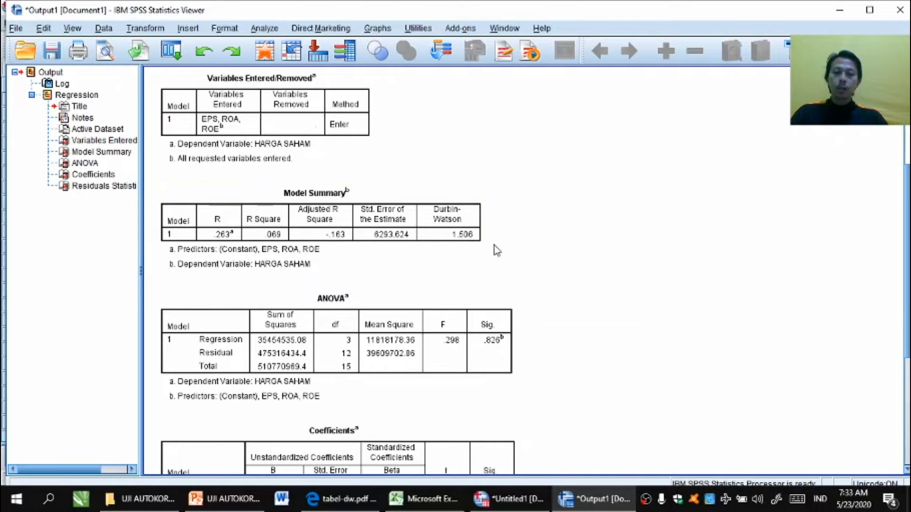
pyautogui.click(472, 227)
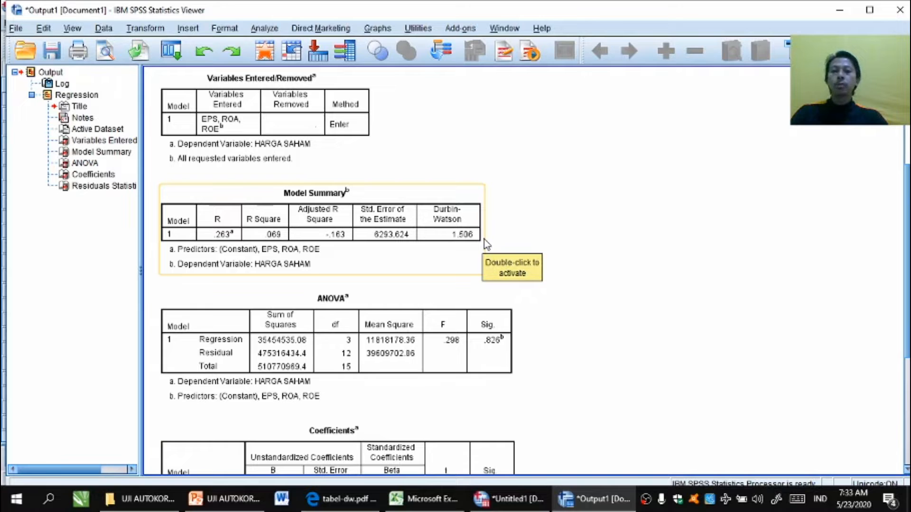
pyautogui.click(474, 229)
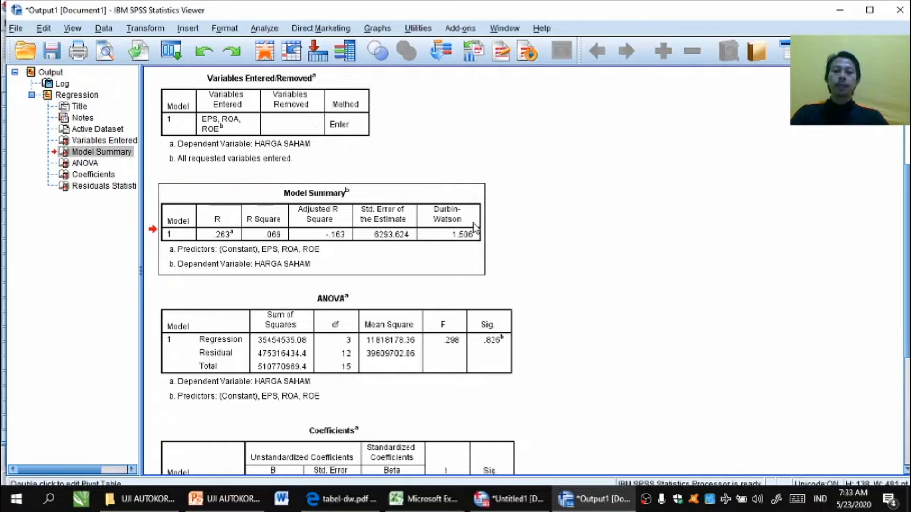
pyautogui.rightClick(474, 229)
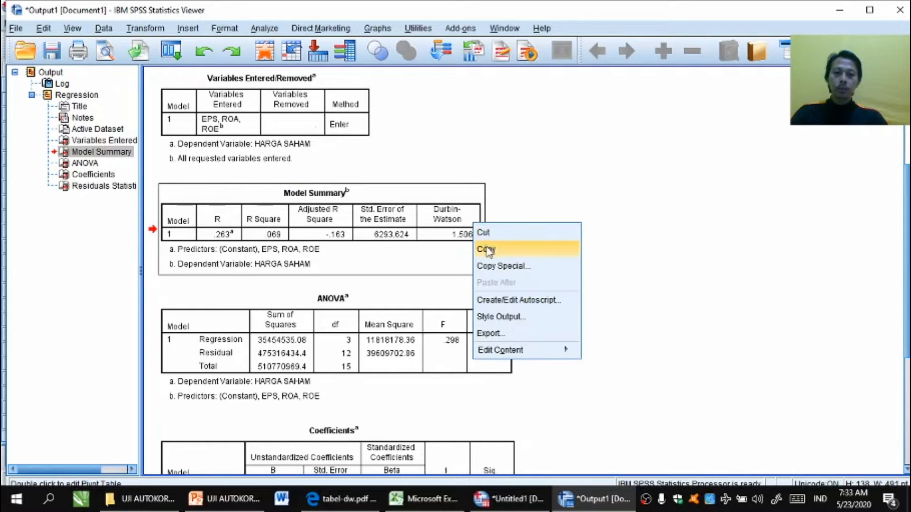
pyautogui.click(485, 246)
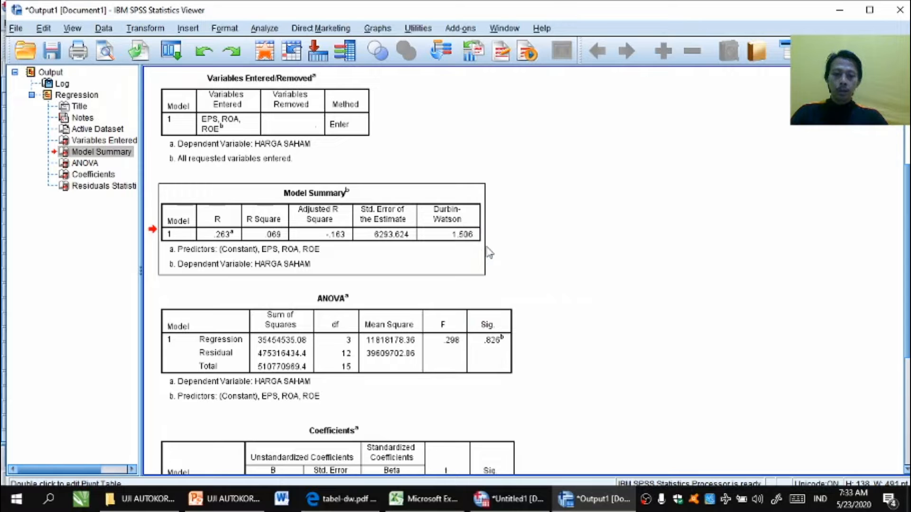
# Step: Paste the Model Summary table into the Excel workbook beside the data, starting near cell H3
pyautogui.click(423, 496)
pyautogui.click(731, 181)
pyautogui.press('Right')
pyautogui.press('Right')
pyautogui.press('Right')
pyautogui.press('Right')
pyautogui.press('Right')
pyautogui.press('Right')
pyautogui.press('Right')
pyautogui.press('Right')
pyautogui.press('Right')
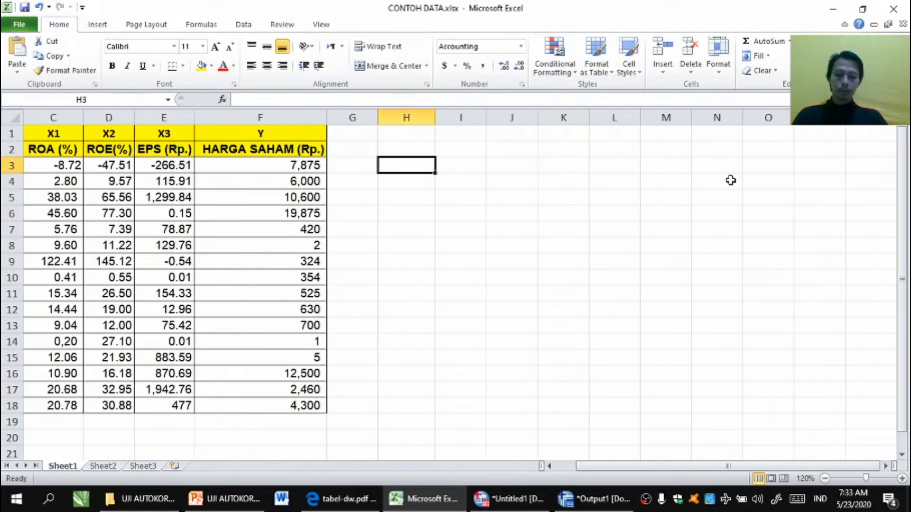
pyautogui.press('Left')
pyautogui.press('Left')
pyautogui.press('Left')
pyautogui.press('Left')
pyautogui.press('Left')
pyautogui.press('Left')
pyautogui.press('Left')
pyautogui.press('Left')
pyautogui.press('Left')
pyautogui.press('Up')
pyautogui.hotkey('ctrl', 'v')
pyautogui.click(719, 275)
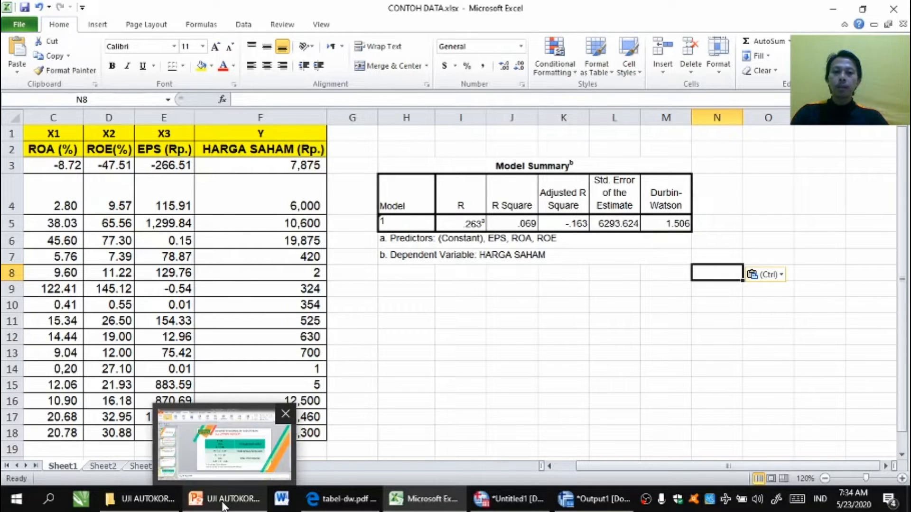
# Step: Place the Durbin-Watson decision-rule slide as a picture in the Word document and resize it
pyautogui.click(224, 499)
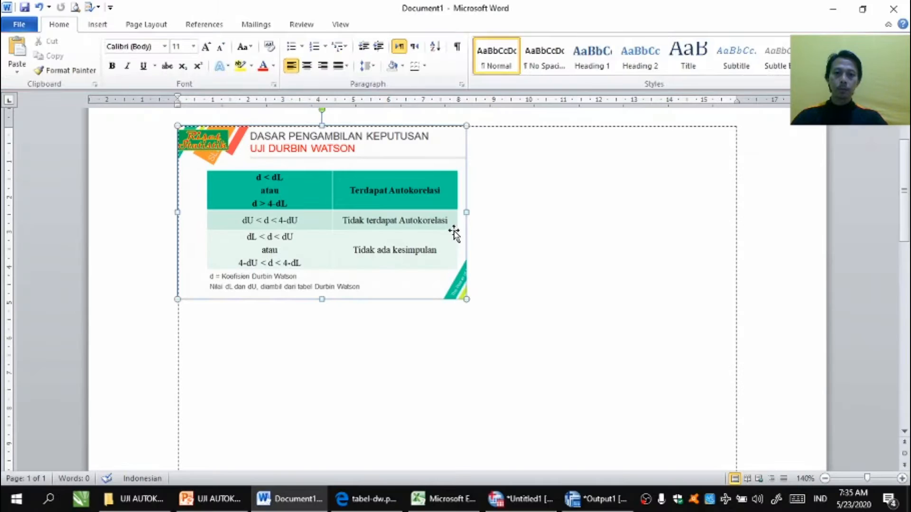
pyautogui.click(463, 287)
pyautogui.moveTo(466, 299); pyautogui.dragTo(516, 350)
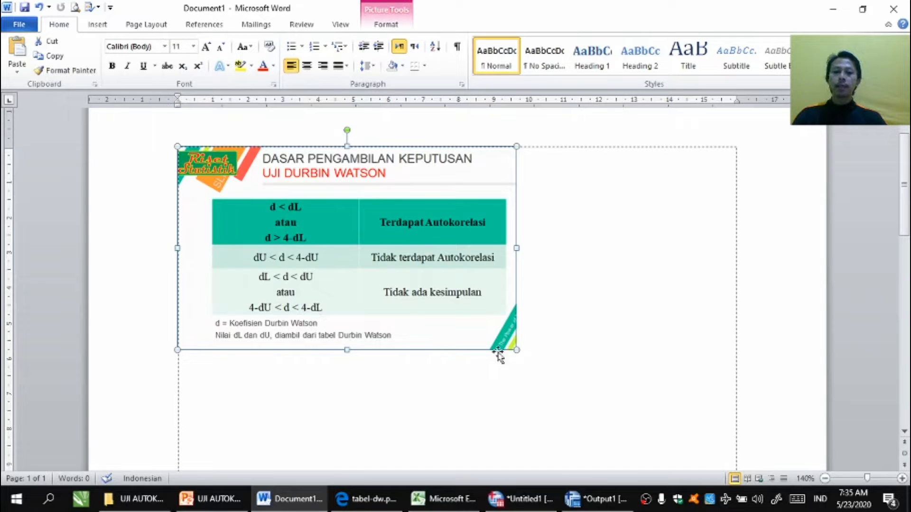
pyautogui.click(513, 366)
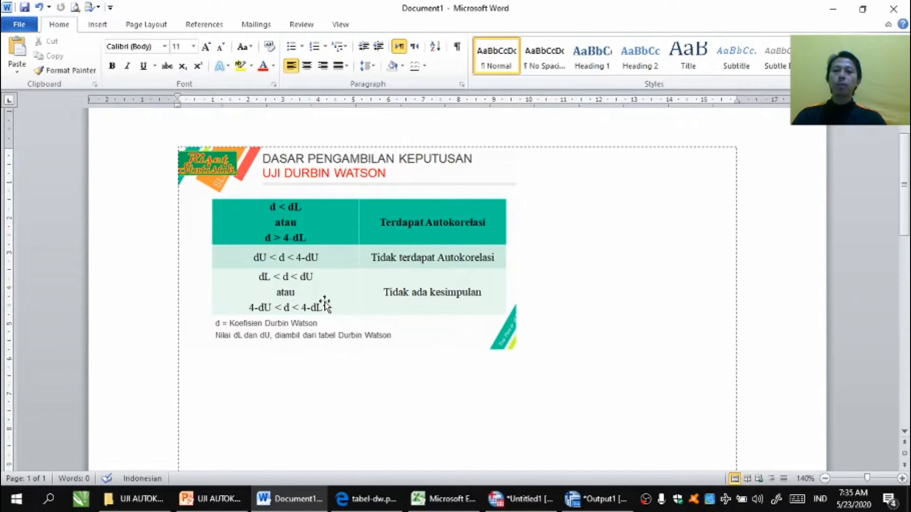
# Step: In the Excel sheet, enter the headers d, dL, dU, 4-dL and 4-dU in cells H9 to L9
pyautogui.click(437, 510)
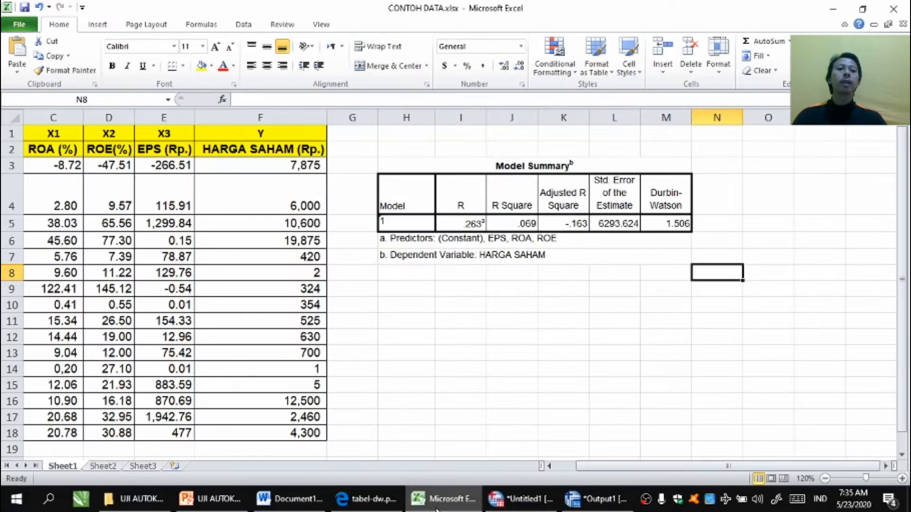
pyautogui.click(626, 310)
pyautogui.click(418, 291)
pyautogui.write('d')
pyautogui.press('Tab')
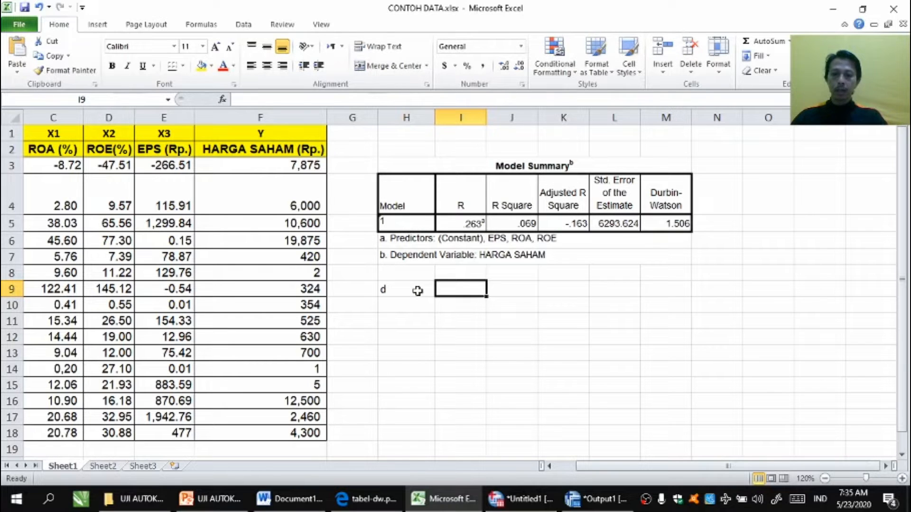
pyautogui.write('dL')
pyautogui.press('Tab')
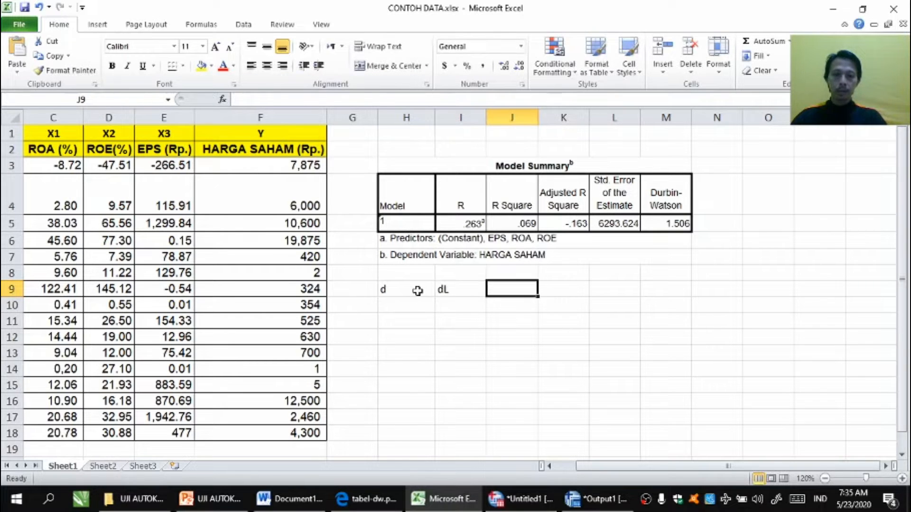
pyautogui.write('dU')
pyautogui.press('Tab')
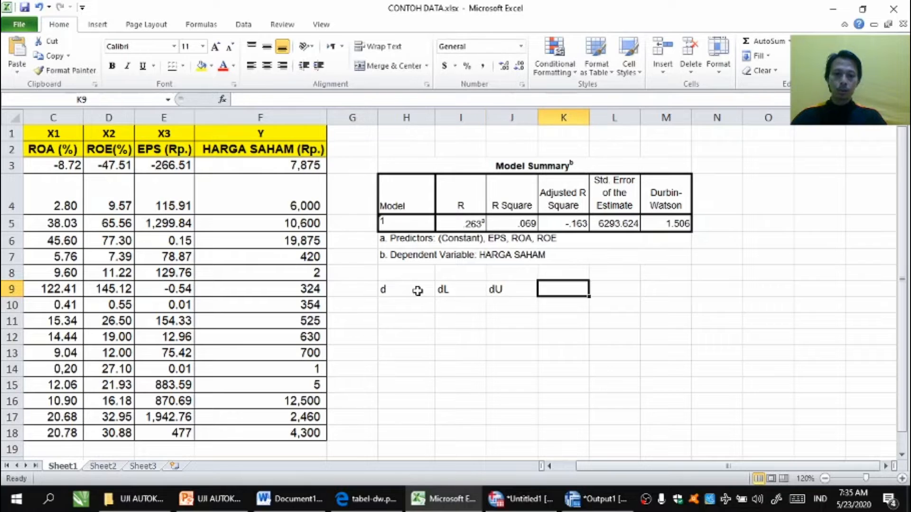
pyautogui.write('=')
pyautogui.press('BackSpace')
pyautogui.write('4')
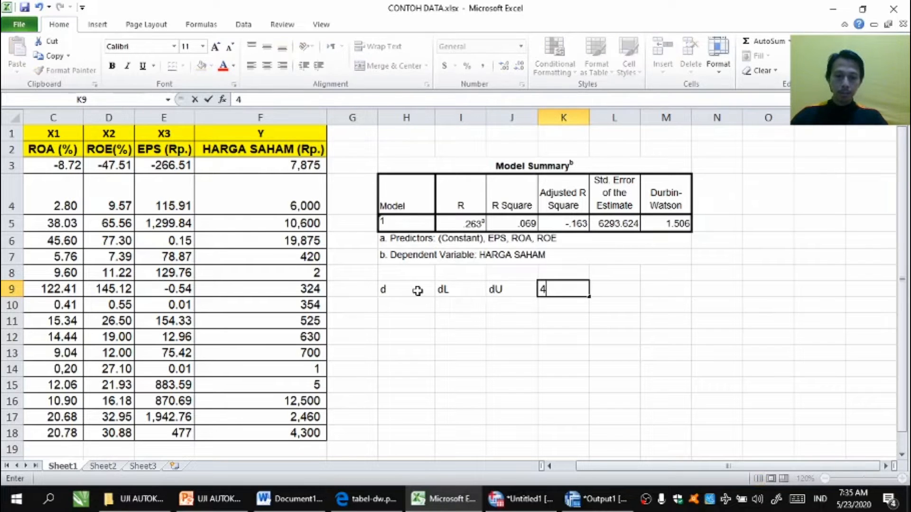
pyautogui.write('-dL')
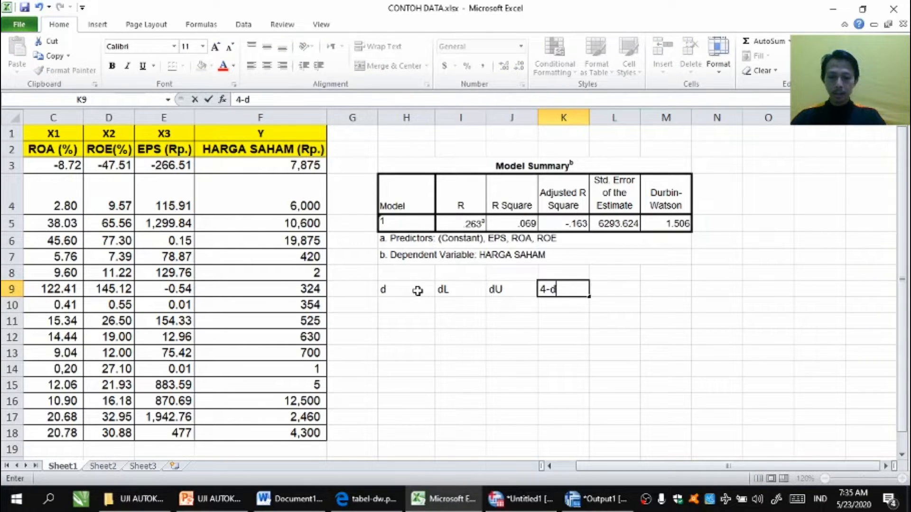
pyautogui.press('Tab')
pyautogui.write('4-dU')
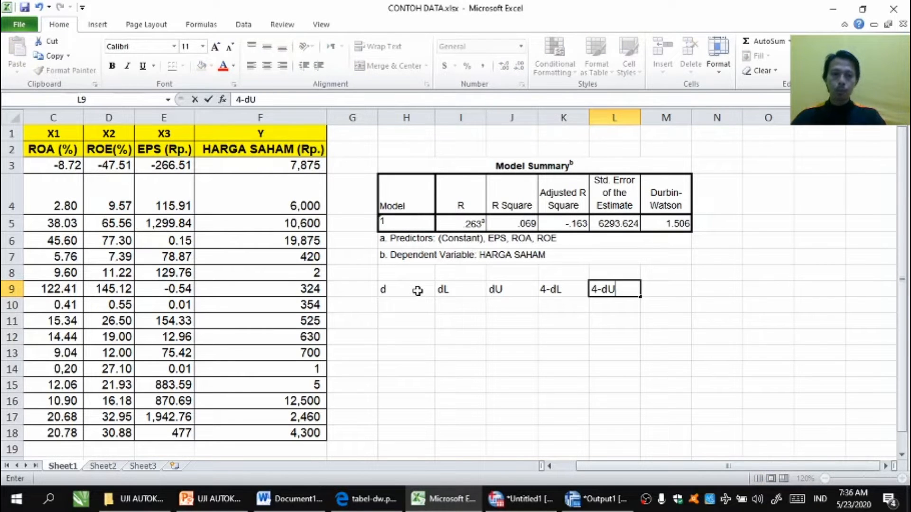
pyautogui.press('Return')
# Step: Enter the Durbin-Watson value 1.506 in cell H10 under d and move to the dL cell
pyautogui.click(414, 315)
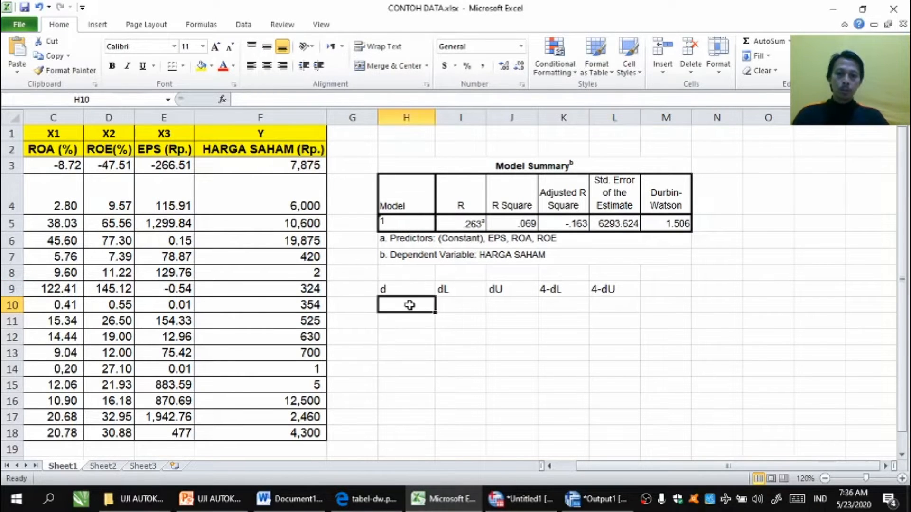
pyautogui.keyDown('ctrl'); pyautogui.scroll(1, 414, 315); pyautogui.keyUp('ctrl')
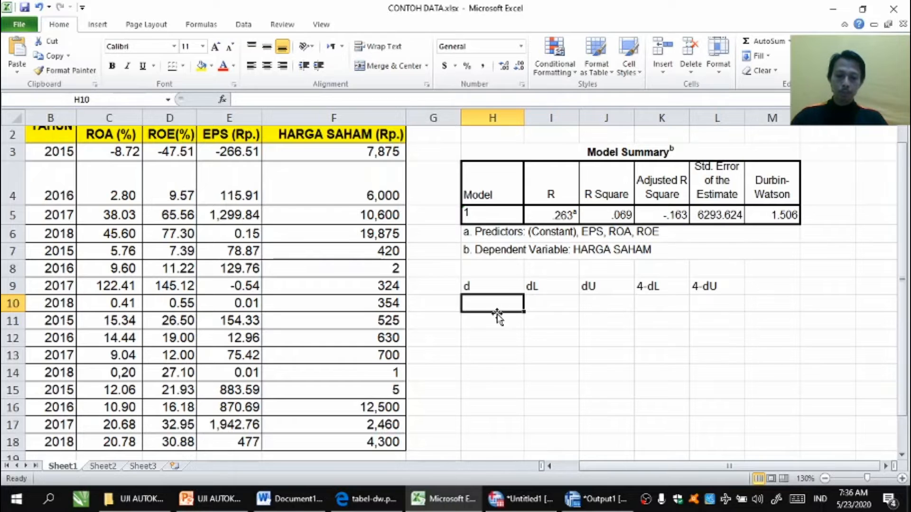
pyautogui.write('1.506')
pyautogui.press('Return')
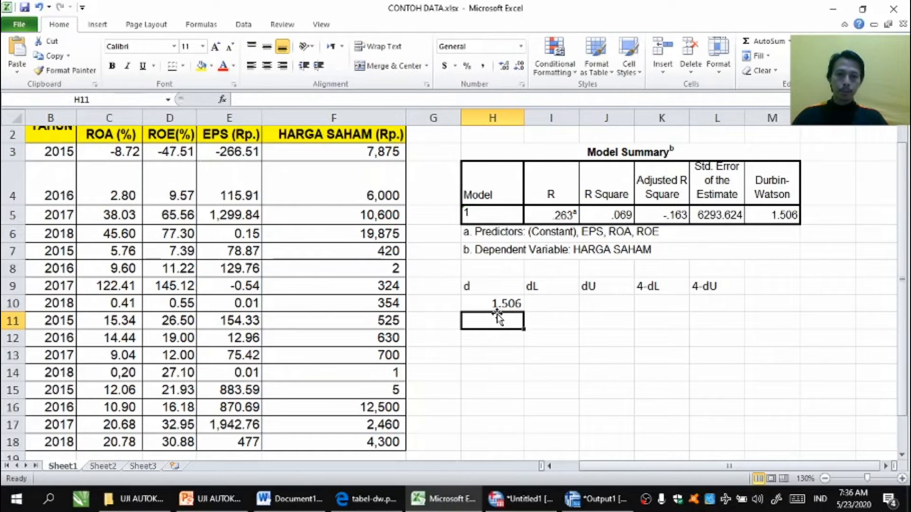
pyautogui.press('Up')
pyautogui.press('Right')
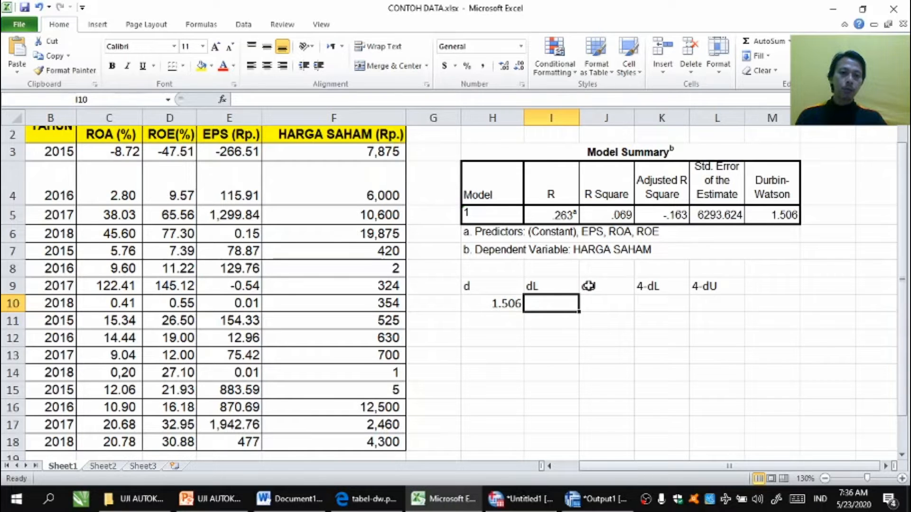
# Step: Center and bold the headers d, dL, dU, 4-dL and 4-dU in row 9
pyautogui.moveTo(467, 287); pyautogui.dragTo(712, 287)
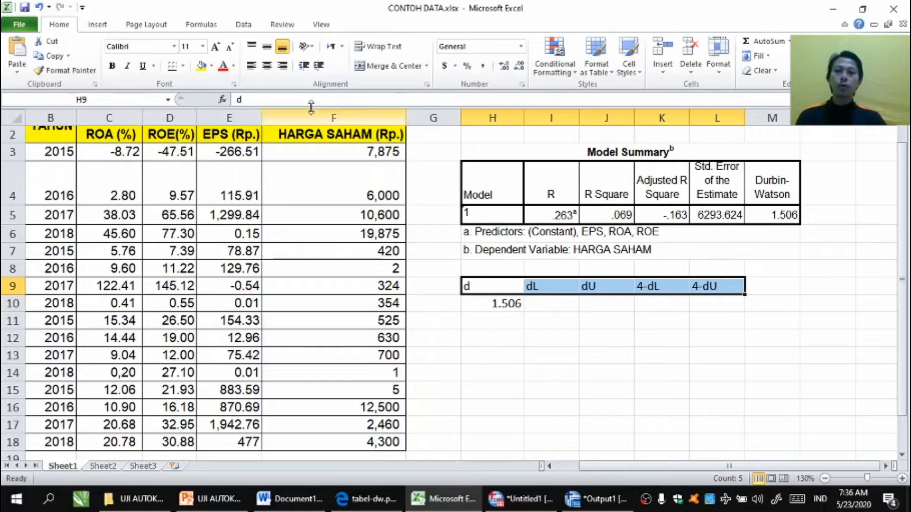
pyautogui.click(272, 66)
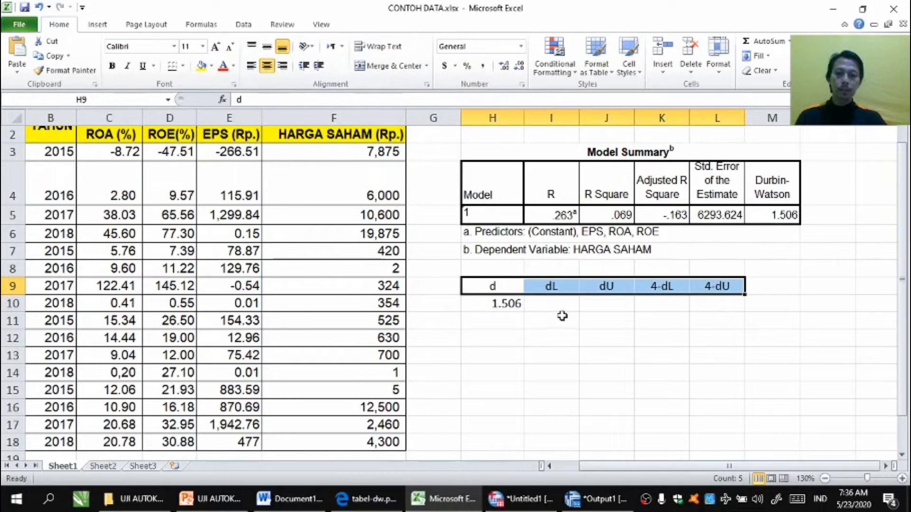
pyautogui.hotkey('ctrl', 'b')
pyautogui.click(562, 317)
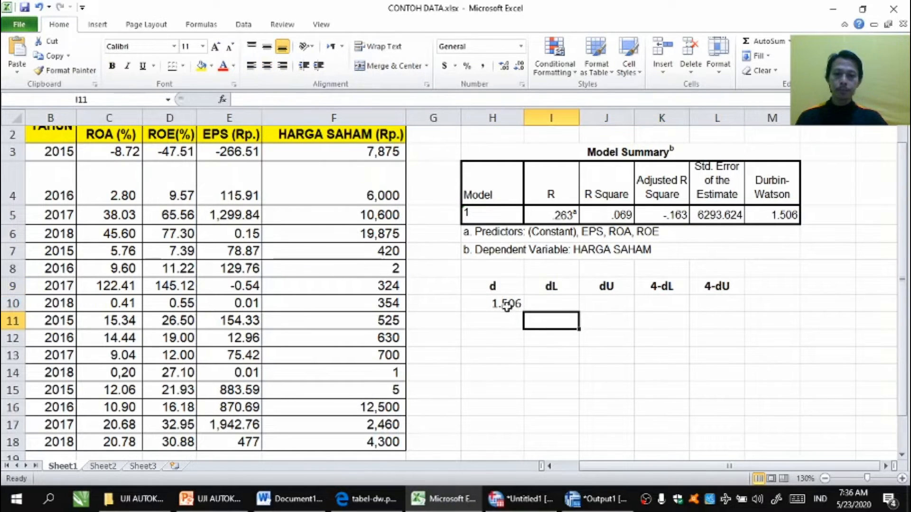
# Step: Select the ROA values in the data to count the number of observations
pyautogui.click(359, 498)
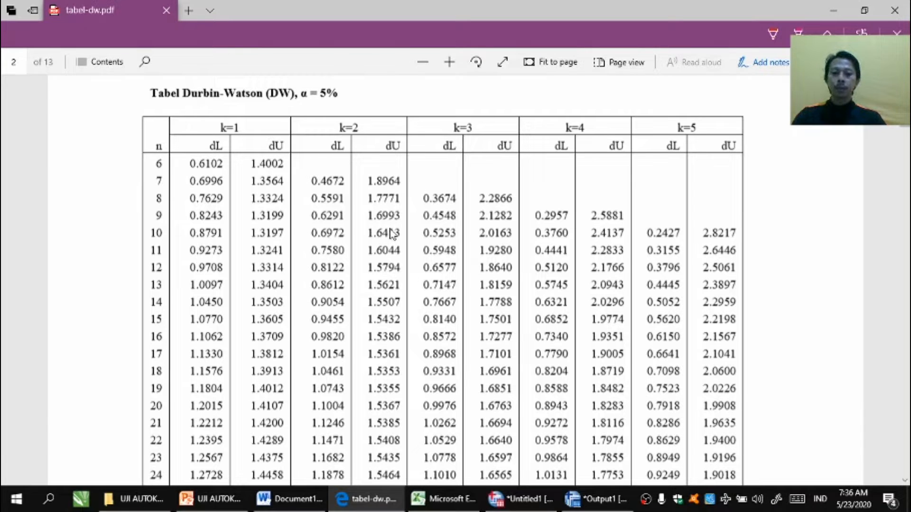
pyautogui.moveTo(435, 507)
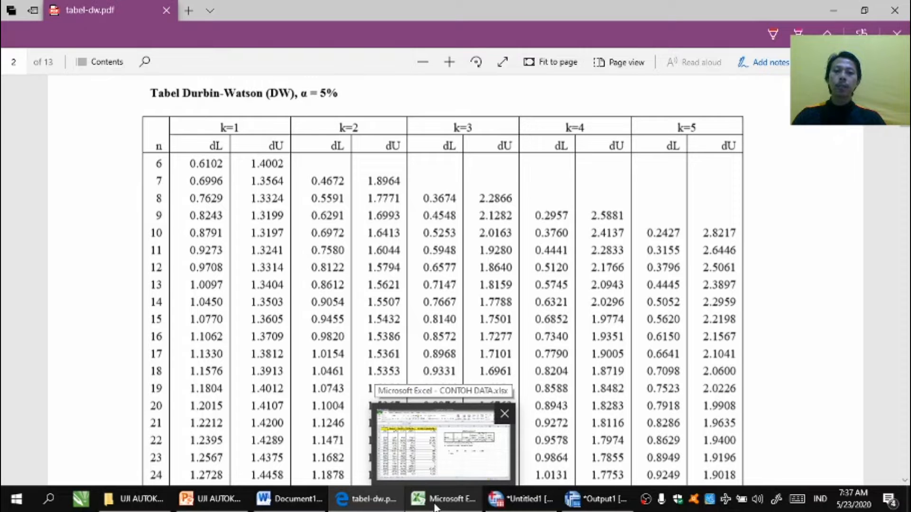
pyautogui.click(436, 504)
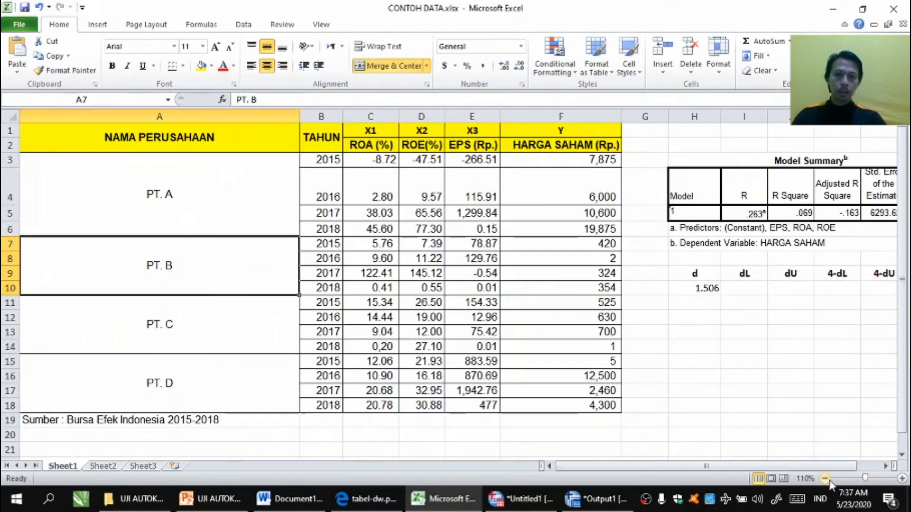
pyautogui.moveTo(369, 161); pyautogui.dragTo(360, 406)
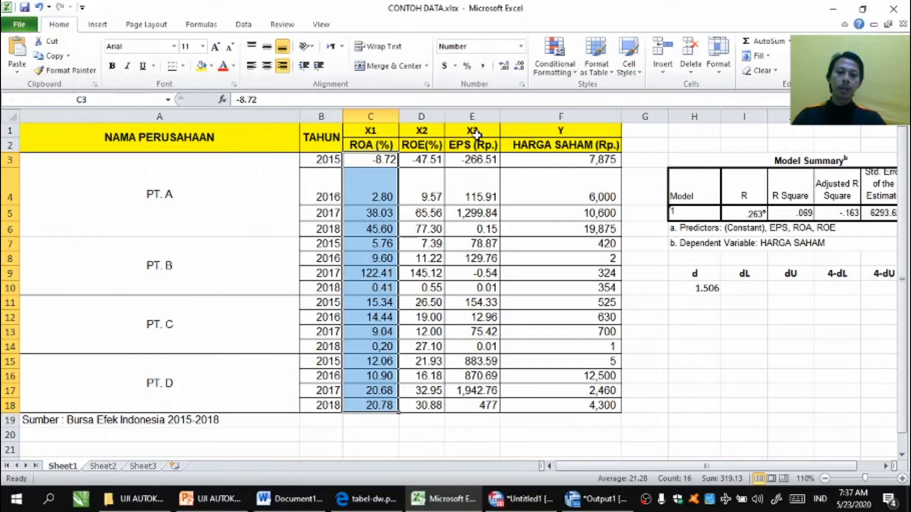
# Step: Look up dL and dU in the Durbin-Watson table at α = 5% for n = 16 and k = 3
pyautogui.click(357, 501)
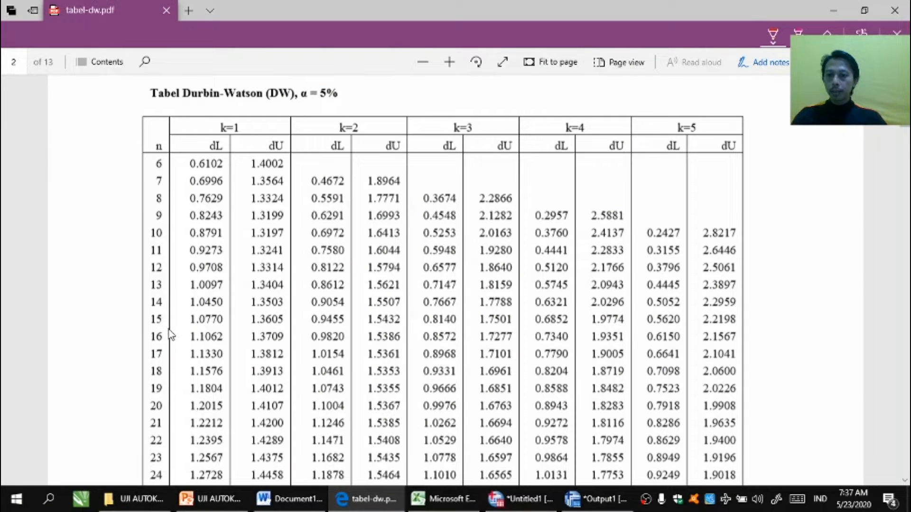
pyautogui.moveTo(165, 329)
pyautogui.mouseDown()
pyautogui.moveTo(151, 326)
pyautogui.moveTo(142, 340)
pyautogui.moveTo(164, 347)
pyautogui.moveTo(170, 329)
pyautogui.mouseUp()
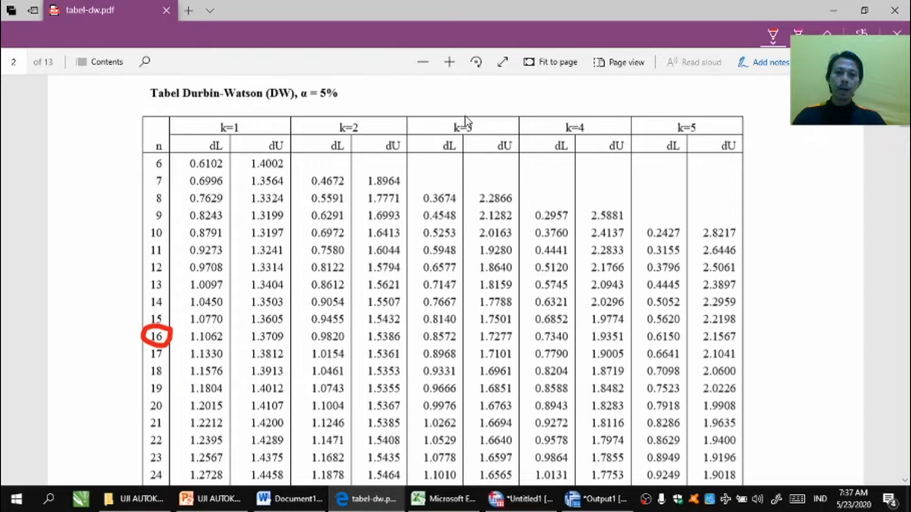
pyautogui.moveTo(472, 118)
pyautogui.mouseDown()
pyautogui.moveTo(451, 118)
pyautogui.moveTo(450, 141)
pyautogui.moveTo(480, 141)
pyautogui.moveTo(476, 119)
pyautogui.mouseUp()
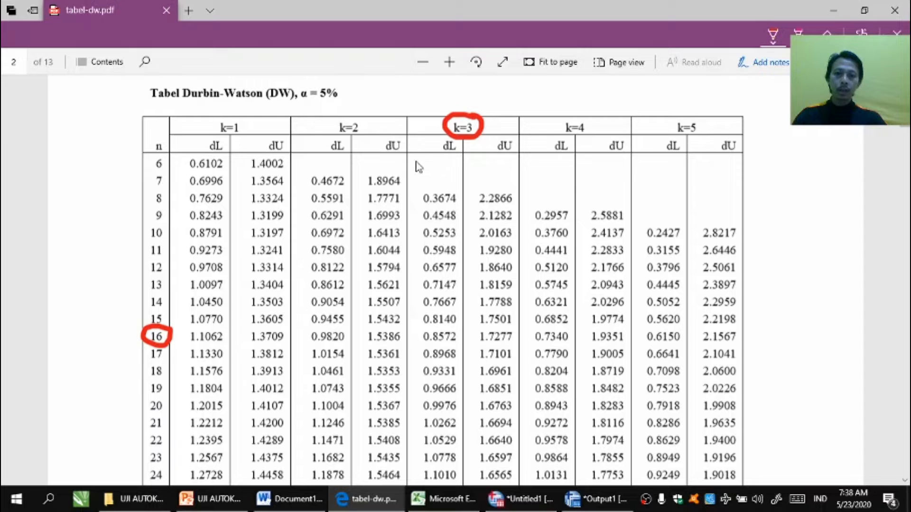
pyautogui.moveTo(415, 158); pyautogui.dragTo(412, 336)
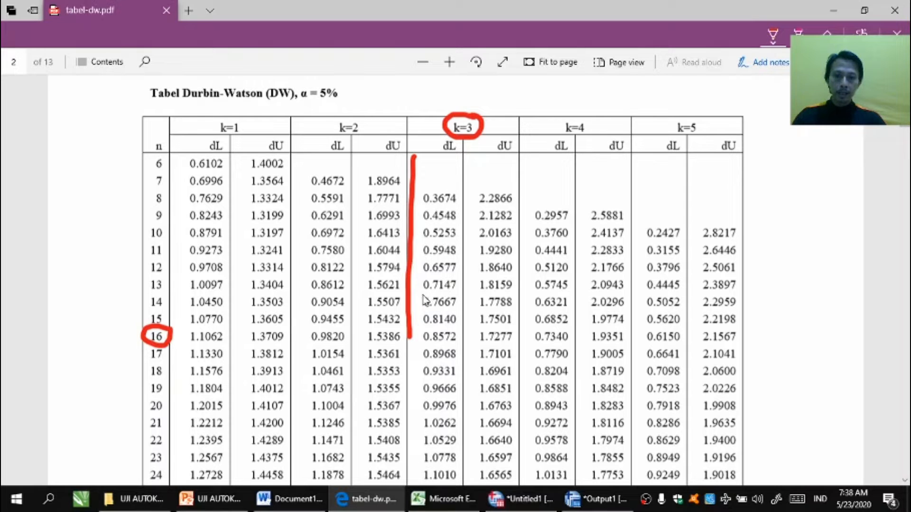
pyautogui.moveTo(415, 328)
pyautogui.mouseDown()
pyautogui.moveTo(456, 328)
pyautogui.moveTo(468, 341)
pyautogui.moveTo(410, 350)
pyautogui.moveTo(415, 337)
pyautogui.mouseUp()
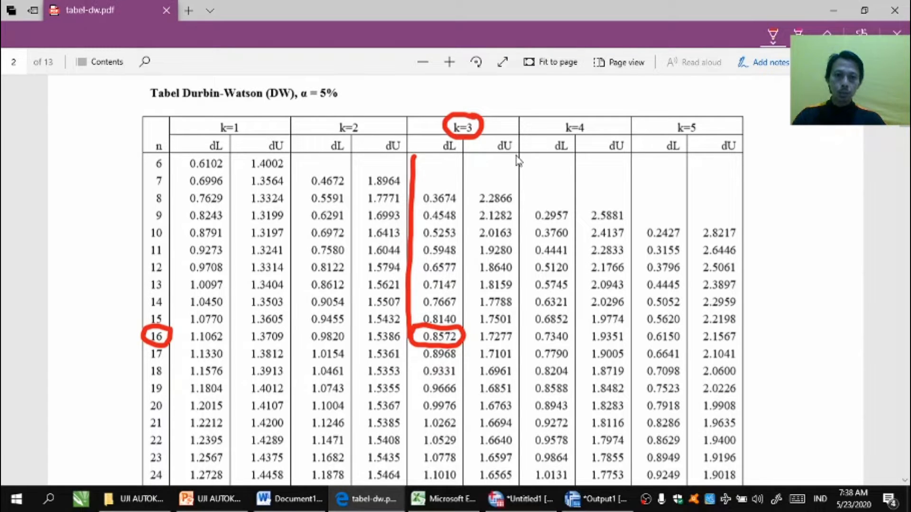
pyautogui.moveTo(515, 155); pyautogui.dragTo(519, 341)
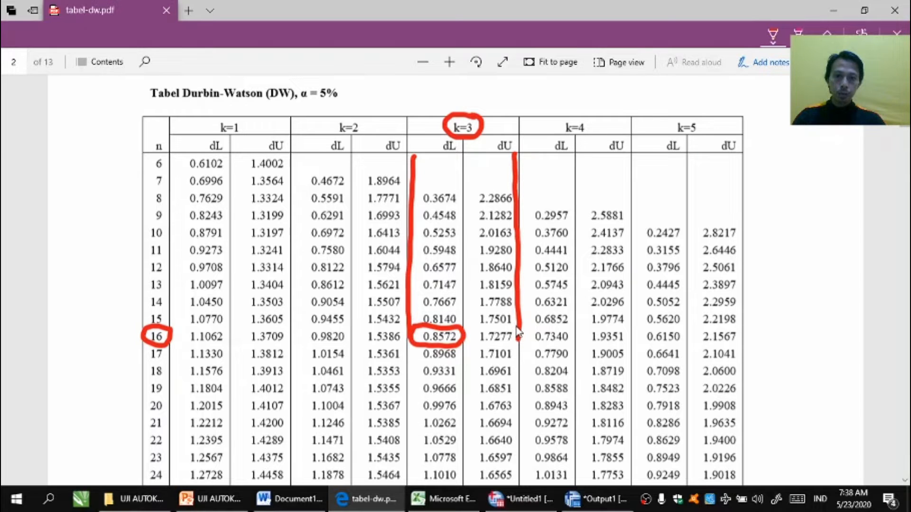
pyautogui.moveTo(517, 325)
pyautogui.mouseDown()
pyautogui.moveTo(473, 333)
pyautogui.moveTo(508, 347)
pyautogui.moveTo(516, 329)
pyautogui.mouseUp()
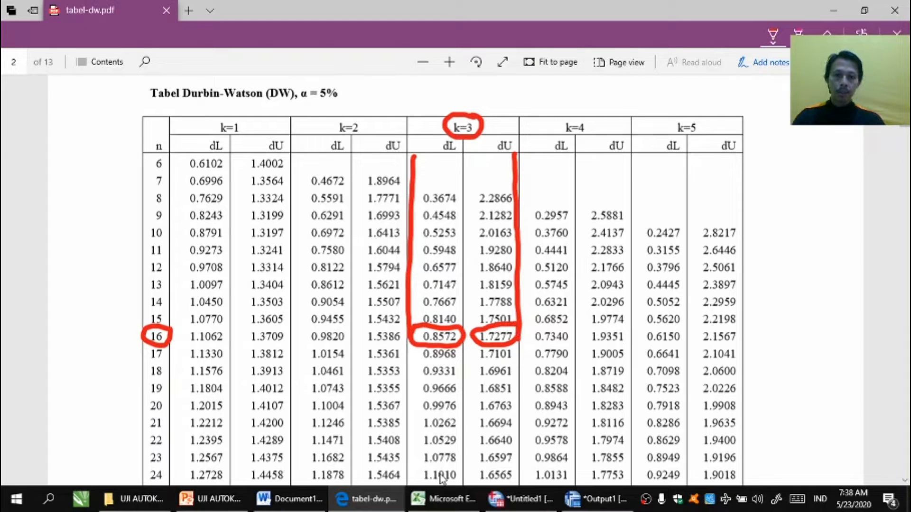
pyautogui.moveTo(443, 506)
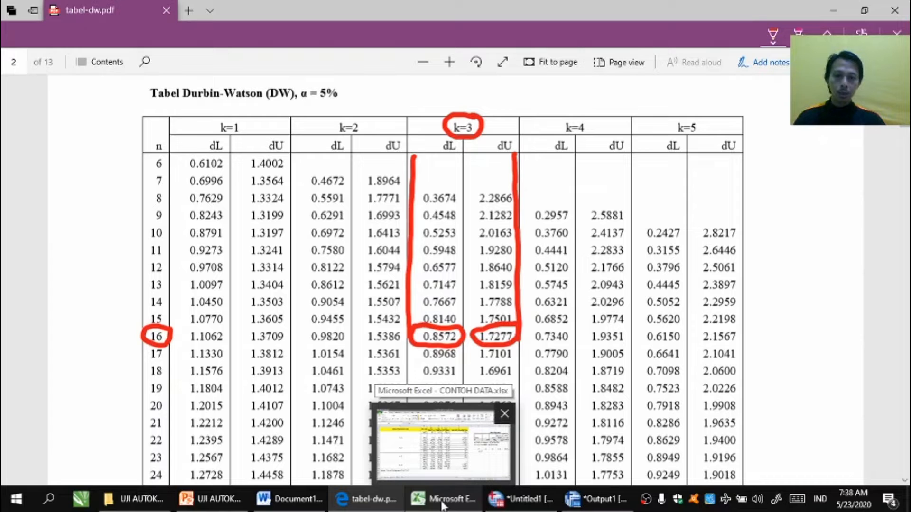
pyautogui.click(443, 506)
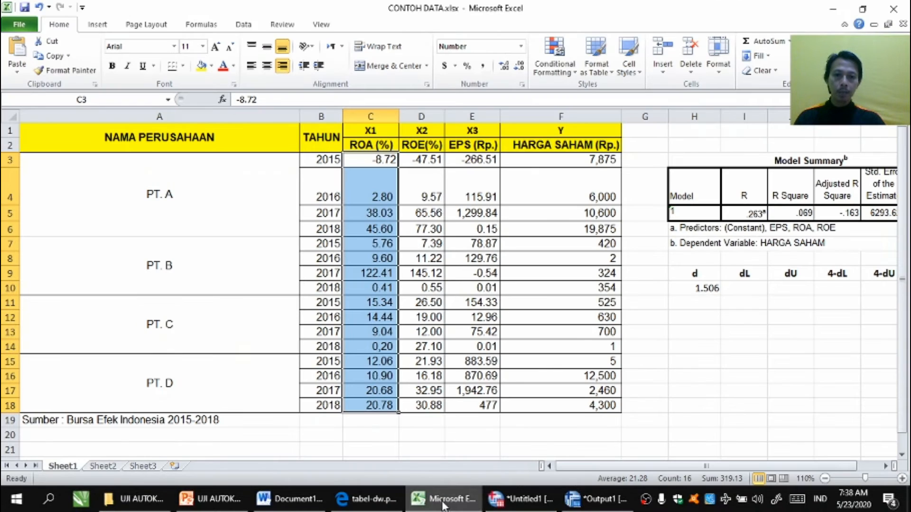
# Step: Enter the dL value 0.8572 in cell I10
pyautogui.click(746, 289)
pyautogui.write('0')
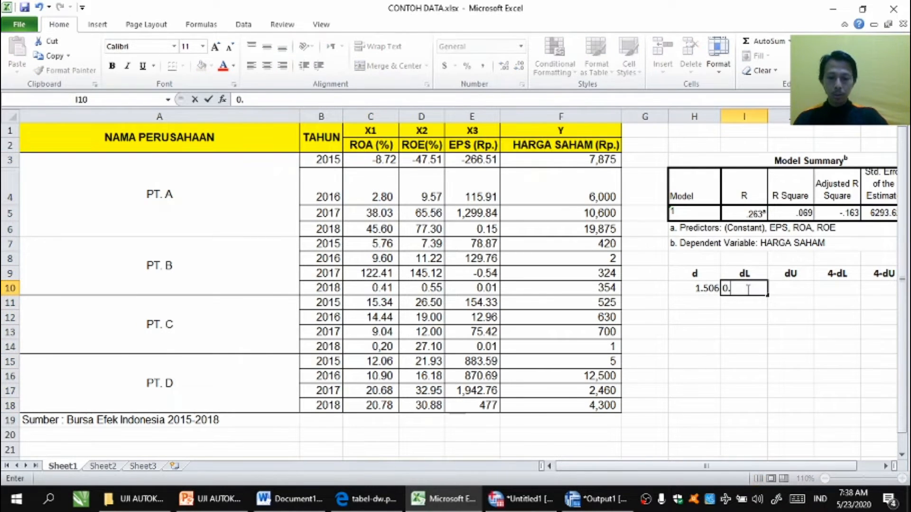
pyautogui.write('.8572')
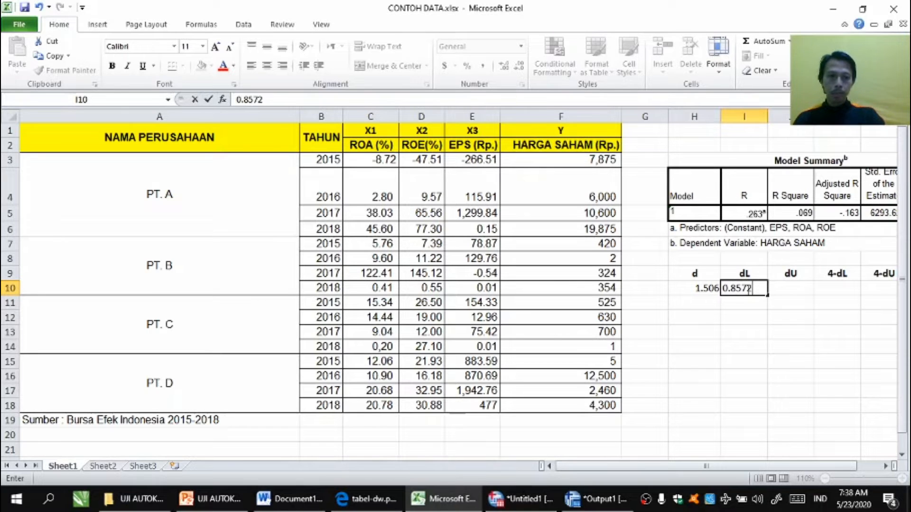
pyautogui.press('Return')
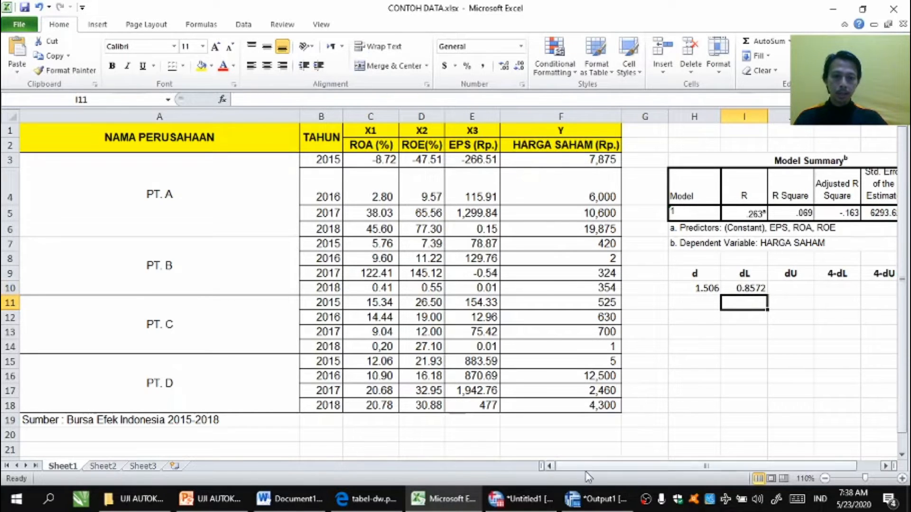
# Step: Enter the dU value 1.7277 in cell J10 under dU
pyautogui.click(360, 507)
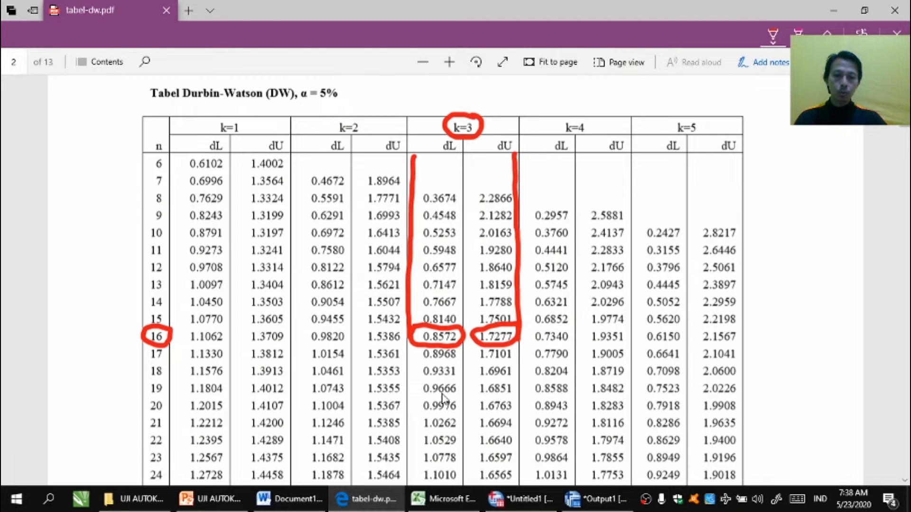
pyautogui.click(363, 507)
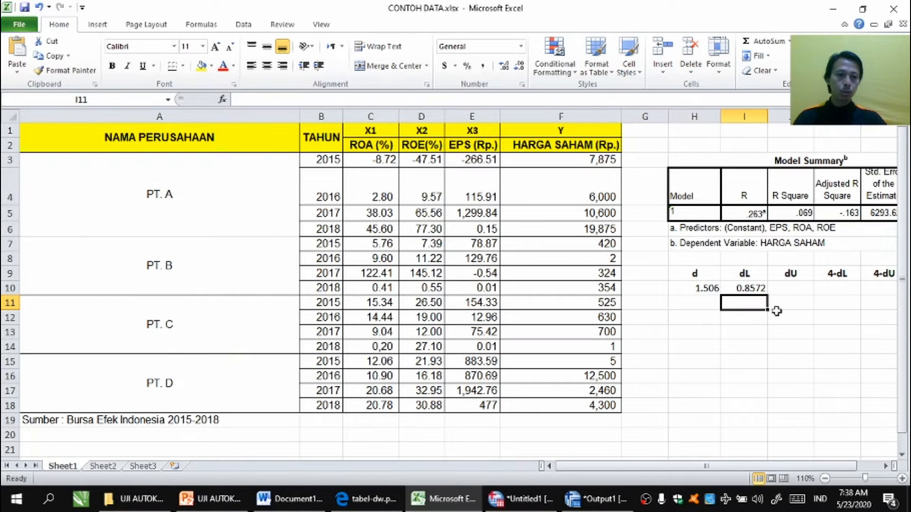
pyautogui.click(787, 289)
pyautogui.write('1')
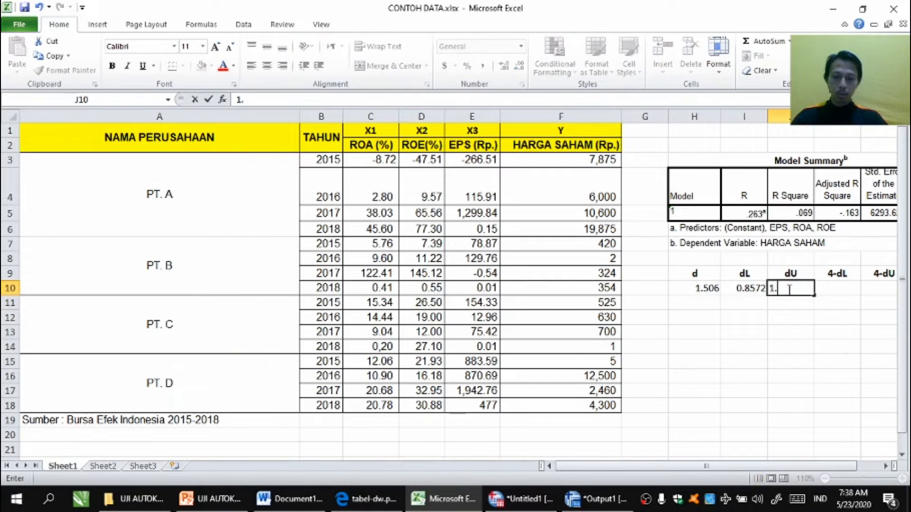
pyautogui.write('.7277')
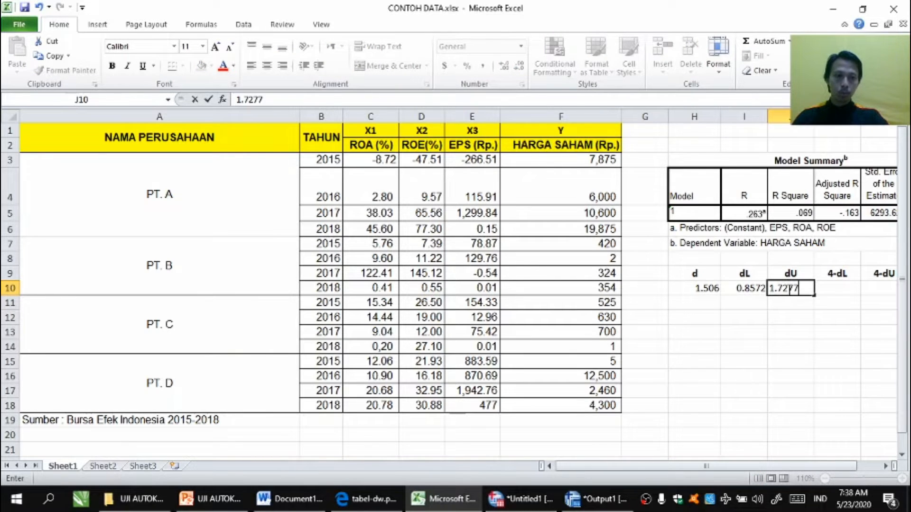
pyautogui.press('Return')
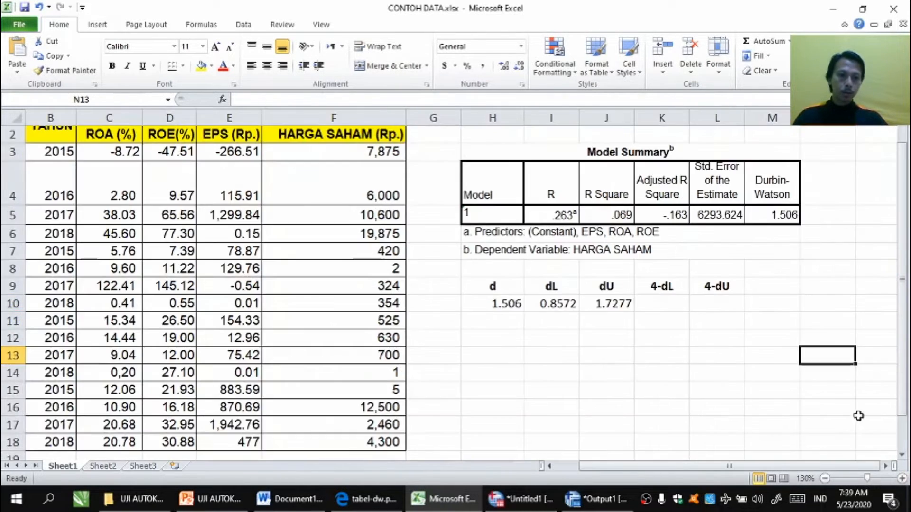
# Step: In cell K10, compute 4-dL with a formula subtracting the dL cell from 4
pyautogui.click(857, 412)
pyautogui.click(857, 411)
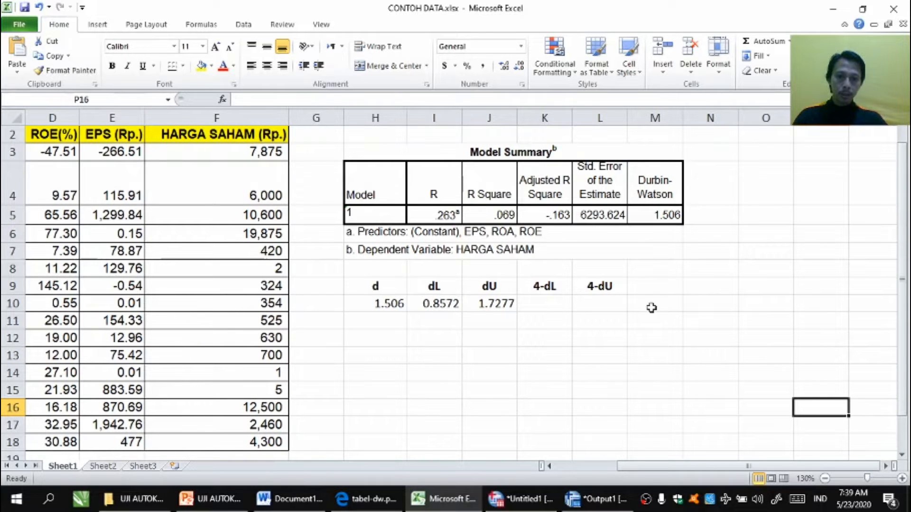
pyautogui.click(535, 305)
pyautogui.write('=')
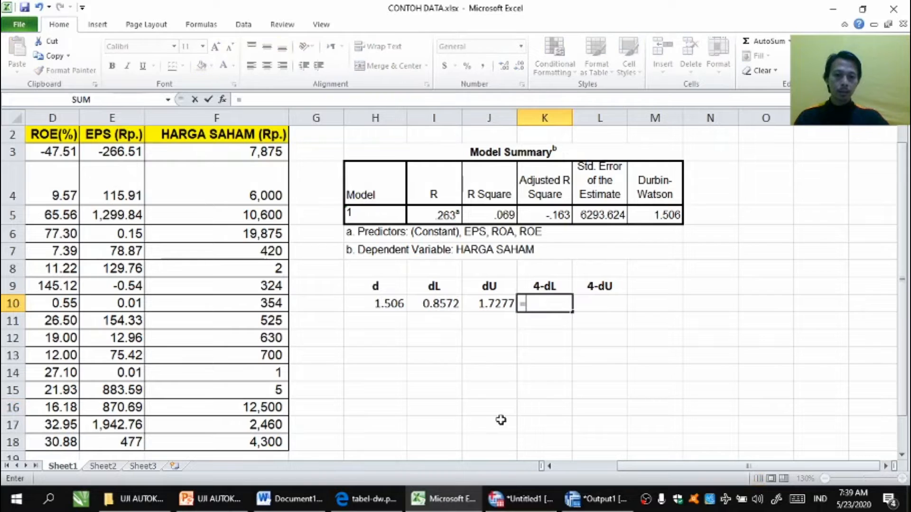
pyautogui.write('4')
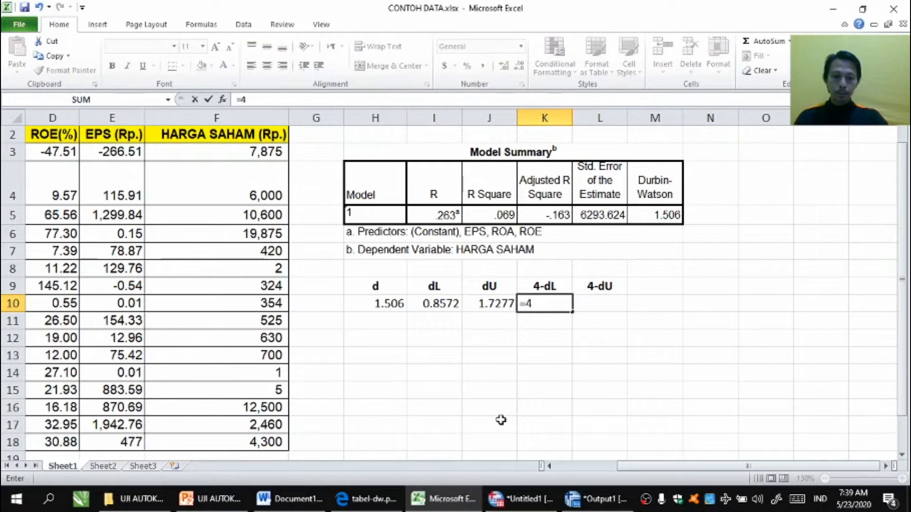
pyautogui.write('-')
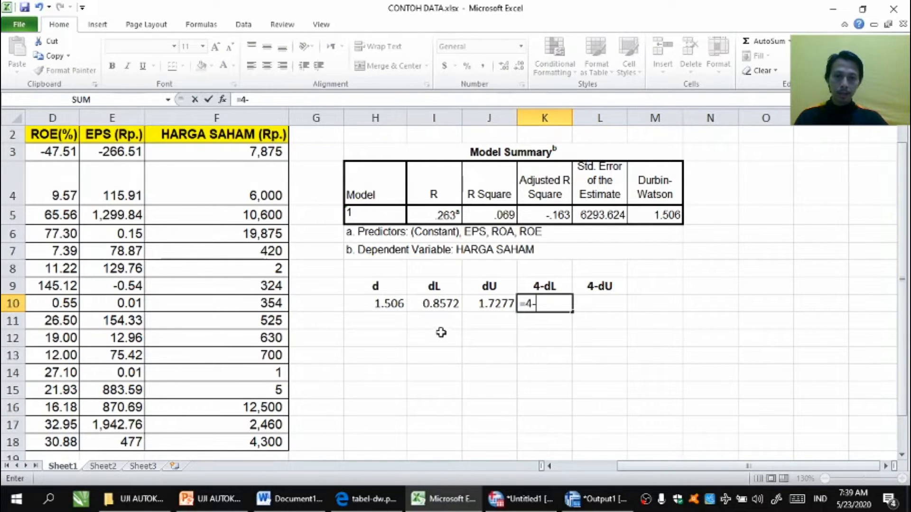
pyautogui.click(433, 303)
pyautogui.press('Return')
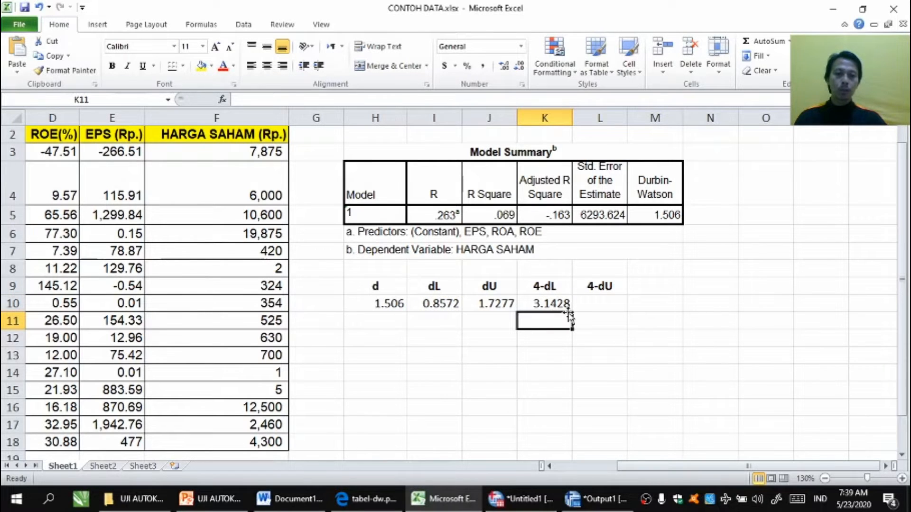
# Step: In cell L10, compute 4-dU with a formula subtracting the dU cell from 4
pyautogui.click(595, 300)
pyautogui.write('=')
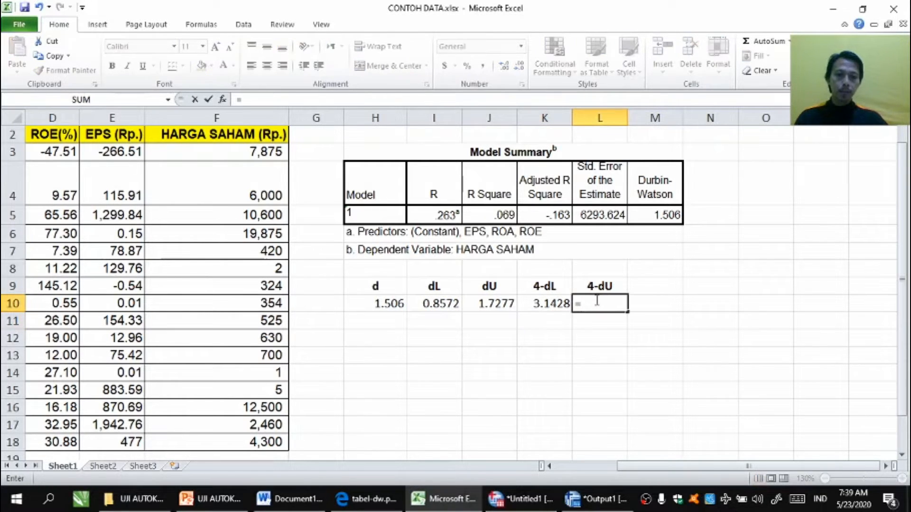
pyautogui.write('4')
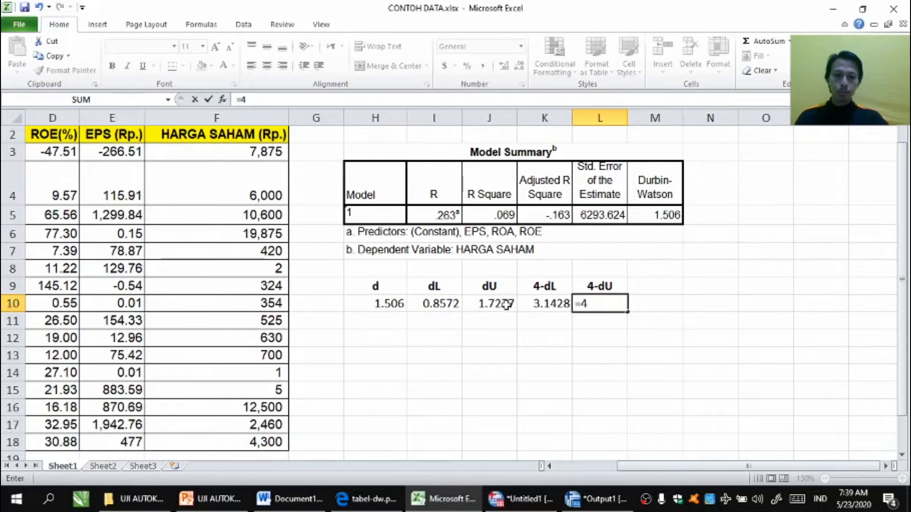
pyautogui.write('-')
pyautogui.click(480, 305)
pyautogui.press('Return')
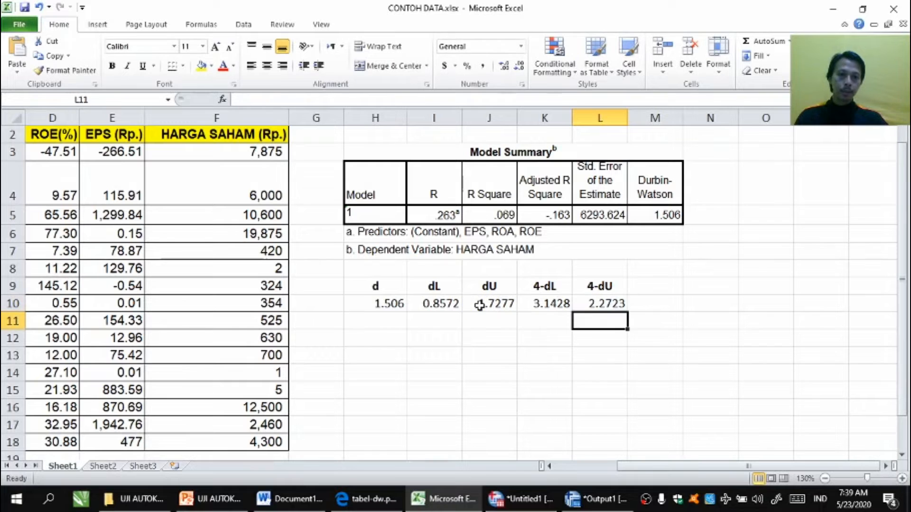
# Step: Apply outline and inside borders to the Durbin-Watson table in H9:L10
pyautogui.click(465, 340)
pyautogui.moveTo(377, 288); pyautogui.dragTo(617, 307)
pyautogui.rightClick(575, 305)
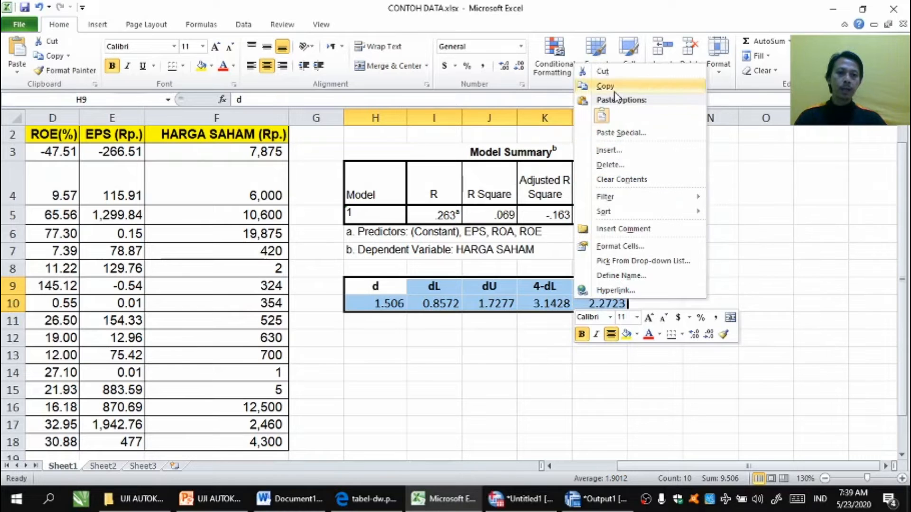
pyautogui.click(609, 246)
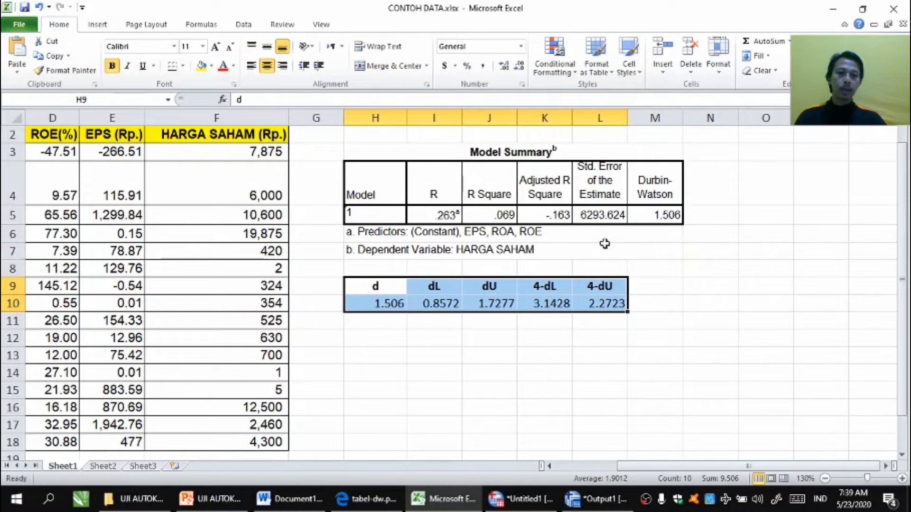
pyautogui.click(572, 112)
pyautogui.click(619, 151)
pyautogui.click(656, 152)
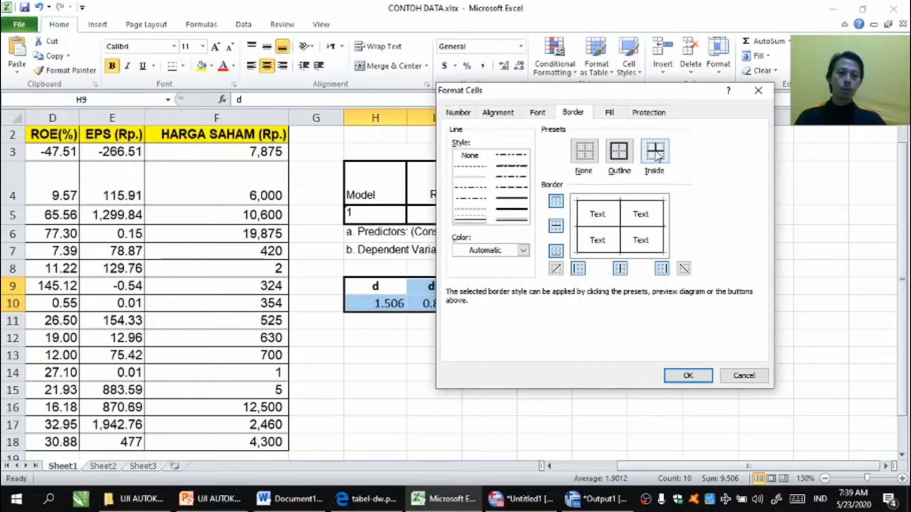
pyautogui.click(687, 375)
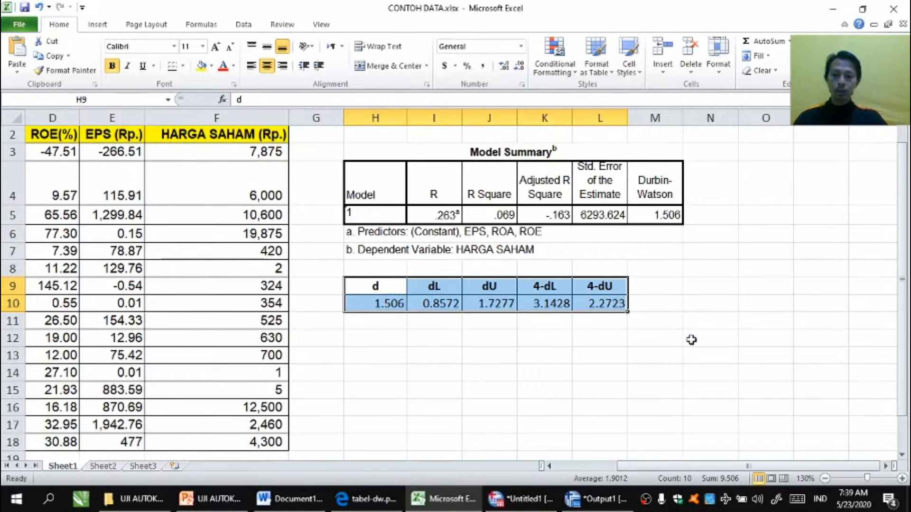
# Step: Copy the Durbin-Watson table and paste it into the Word document below the decision-rule picture
pyautogui.hotkey('ctrl', 'c')
pyautogui.click(313, 507)
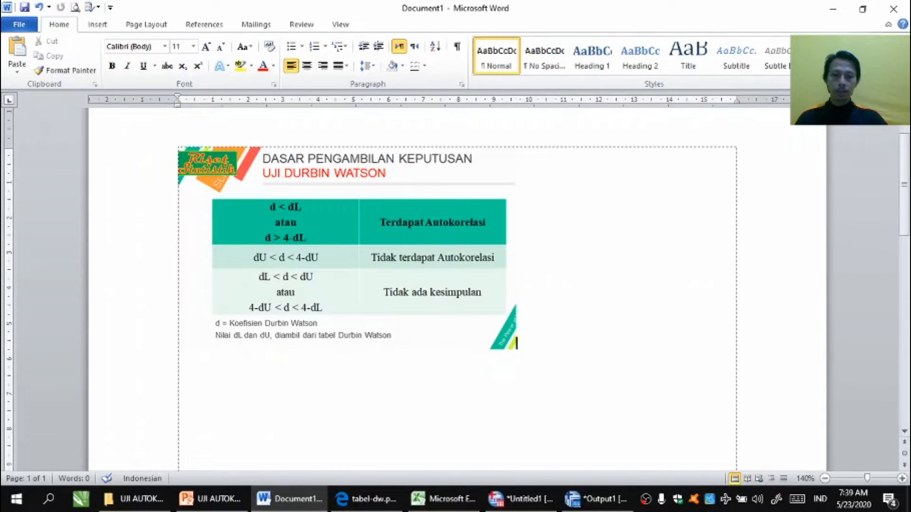
pyautogui.hotkey('ctrl', 'v')
pyautogui.scroll(-1, 497, 372)
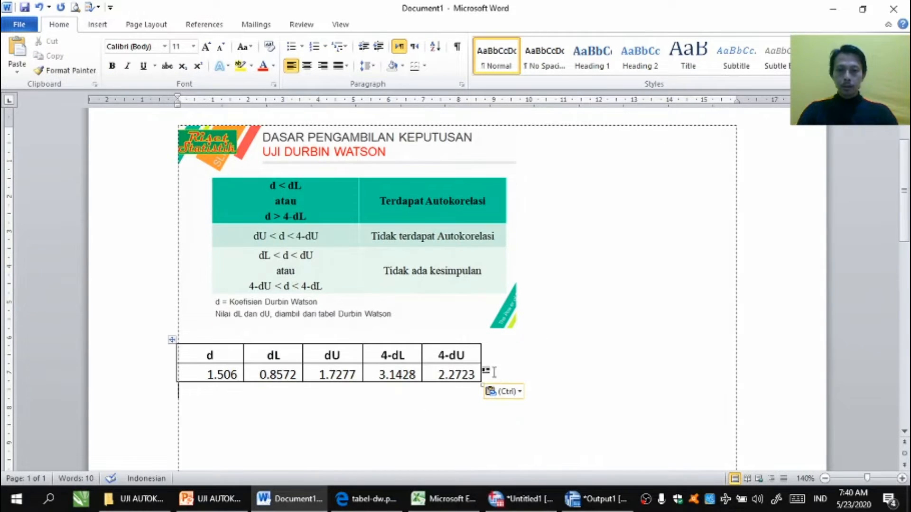
# Step: Widen the pasted table to match the picture's width
pyautogui.moveTo(482, 382); pyautogui.dragTo(516, 396)
pyautogui.click(606, 340)
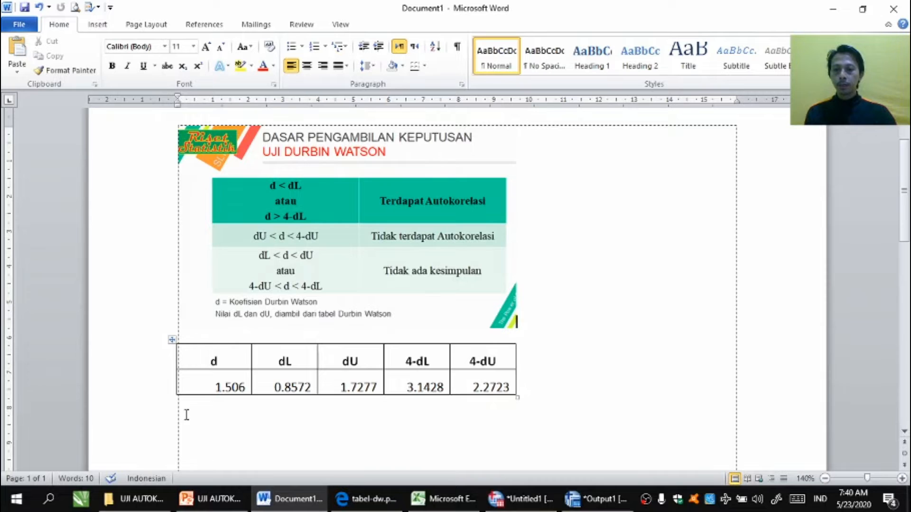
# Step: Highlight the d value 1.506 in the Word table in yellow
pyautogui.moveTo(214, 392); pyautogui.dragTo(243, 392)
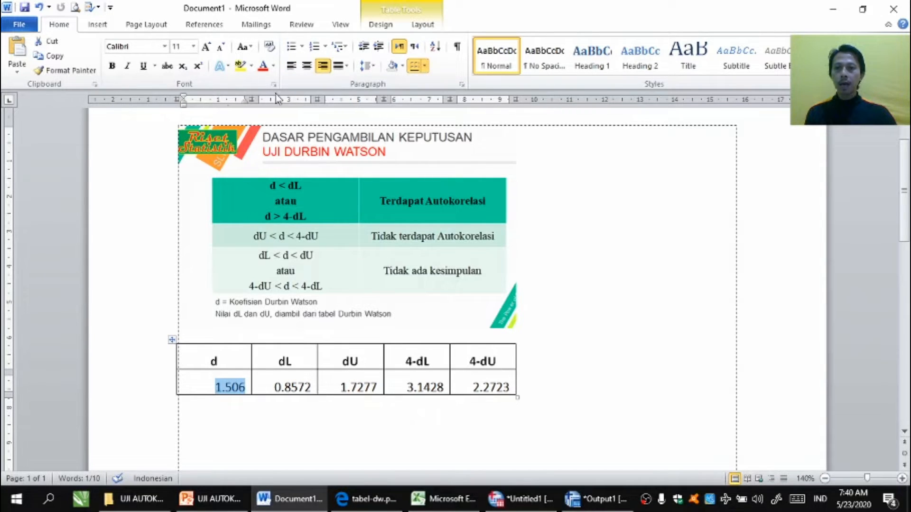
pyautogui.click(243, 70)
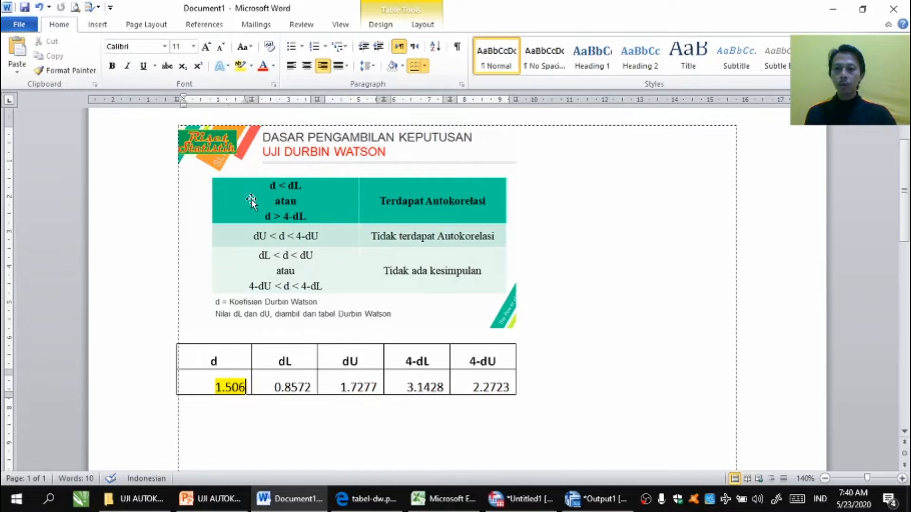
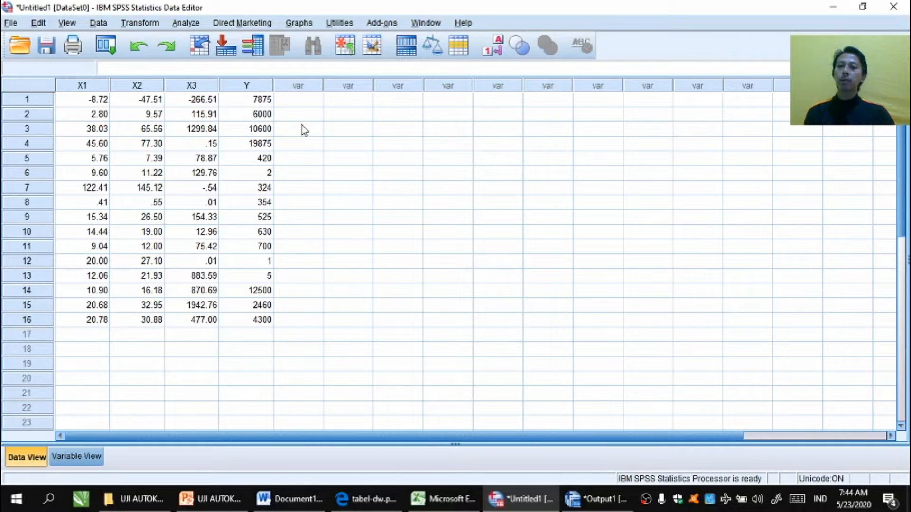
# Step: Reopen the linear regression of HARGA SAHAM on ROA, ROE and EPS and turn off the Durbin-Watson statistic
pyautogui.click(188, 24)
pyautogui.moveTo(287, 170)
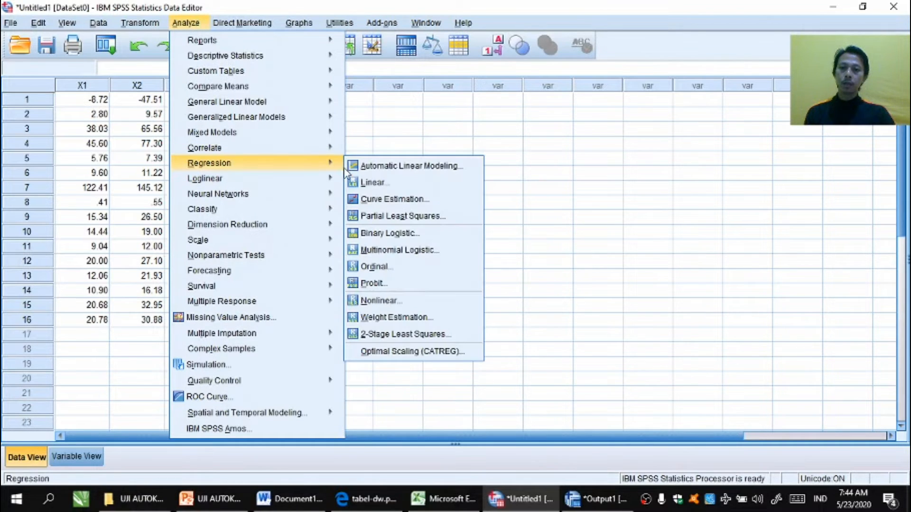
pyautogui.click(372, 183)
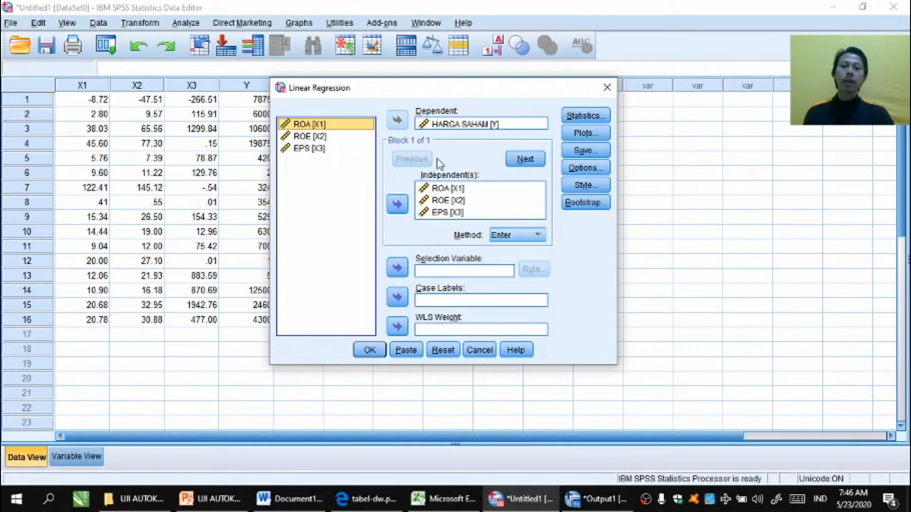
pyautogui.click(583, 117)
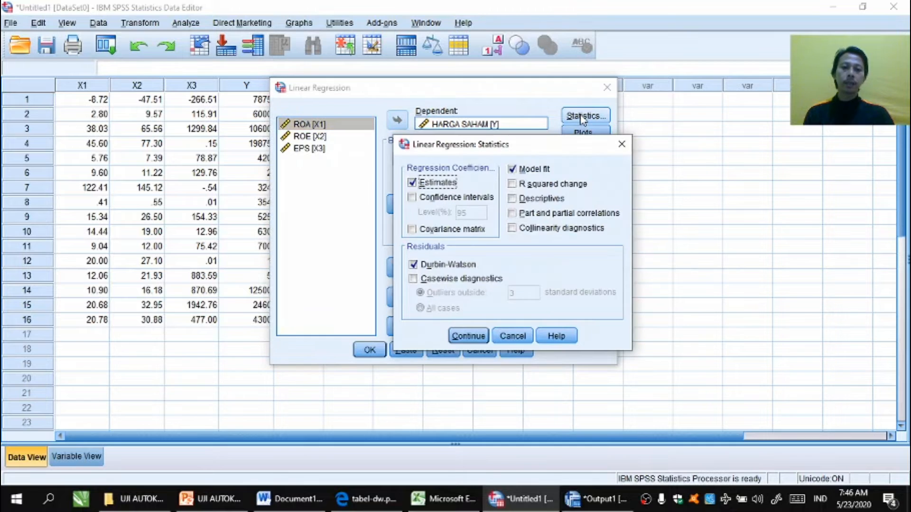
pyautogui.click(414, 269)
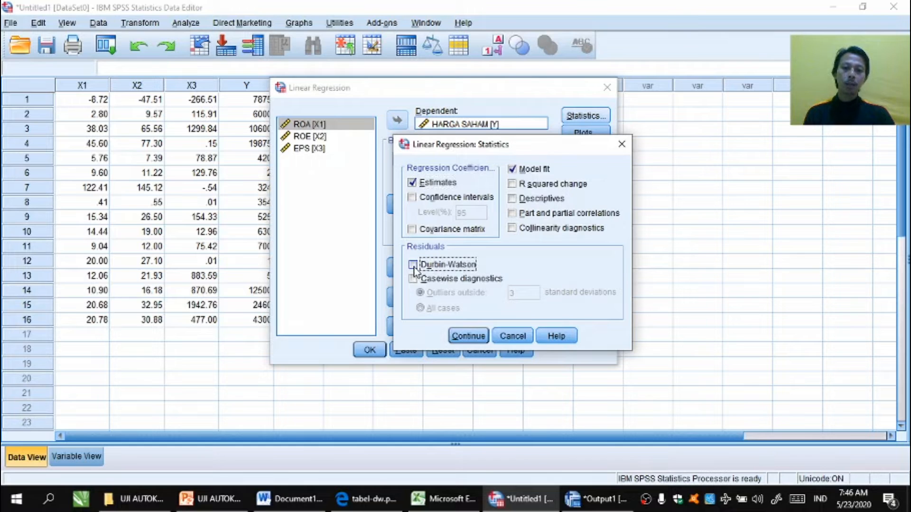
pyautogui.click(465, 335)
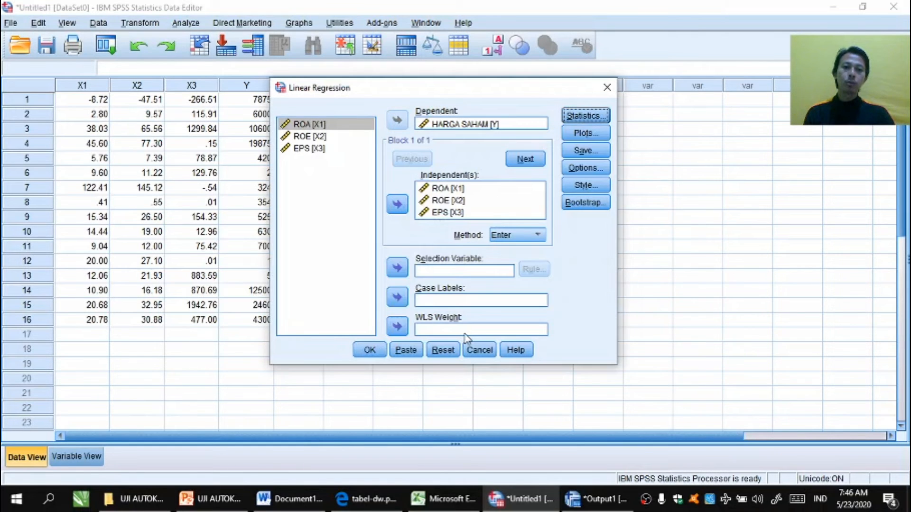
# Step: Save the unstandardized residuals and run the regression
pyautogui.click(496, 202)
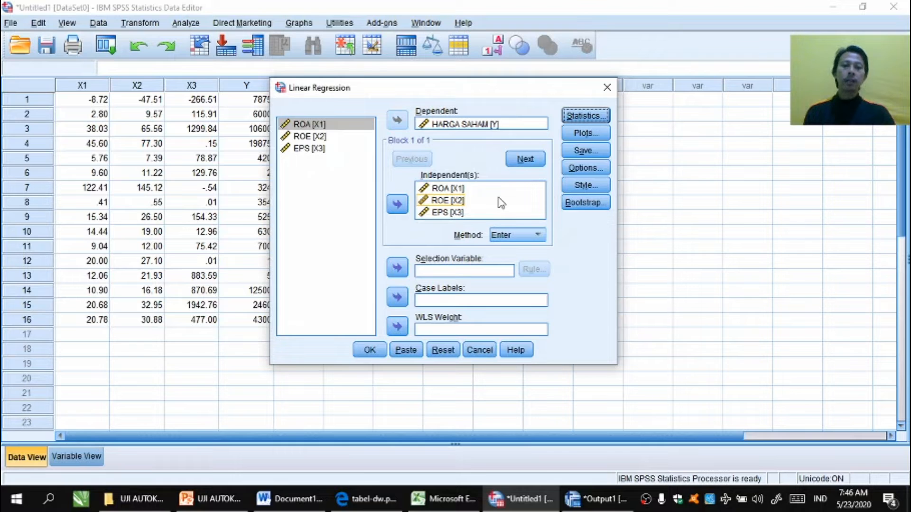
pyautogui.click(529, 190)
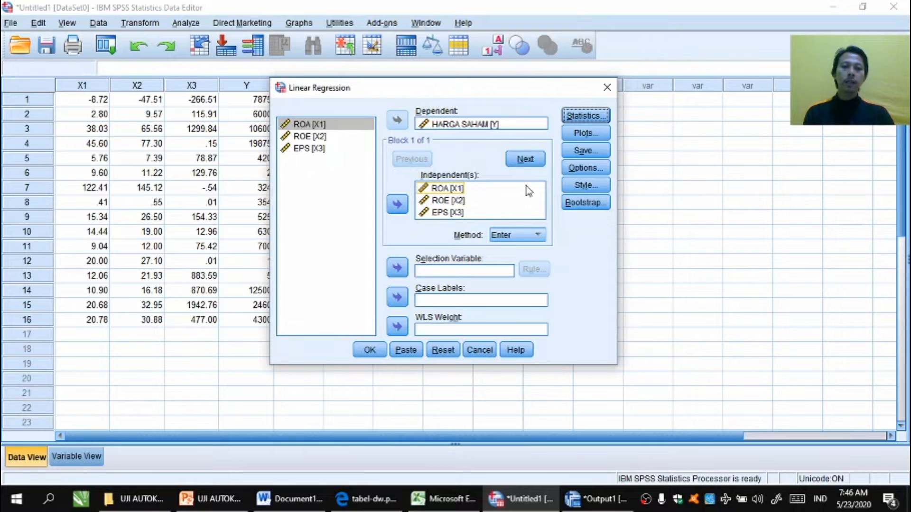
pyautogui.click(576, 152)
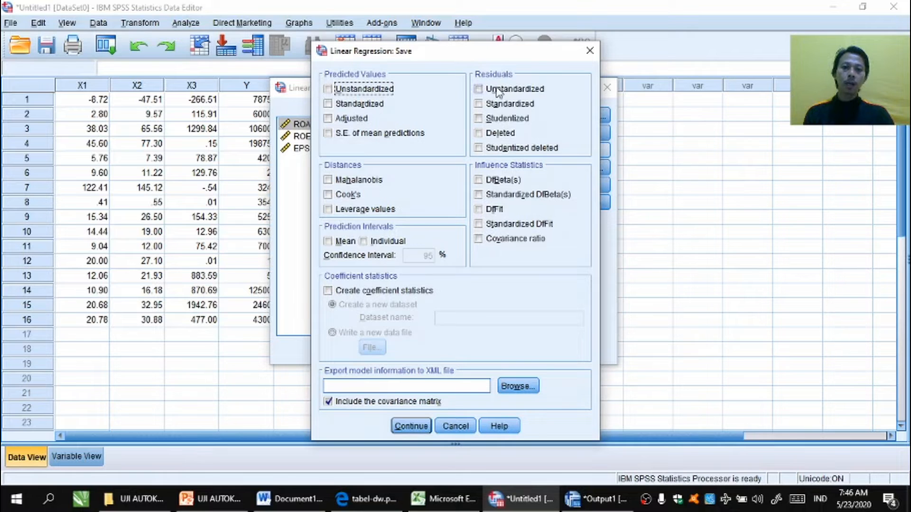
pyautogui.click(498, 91)
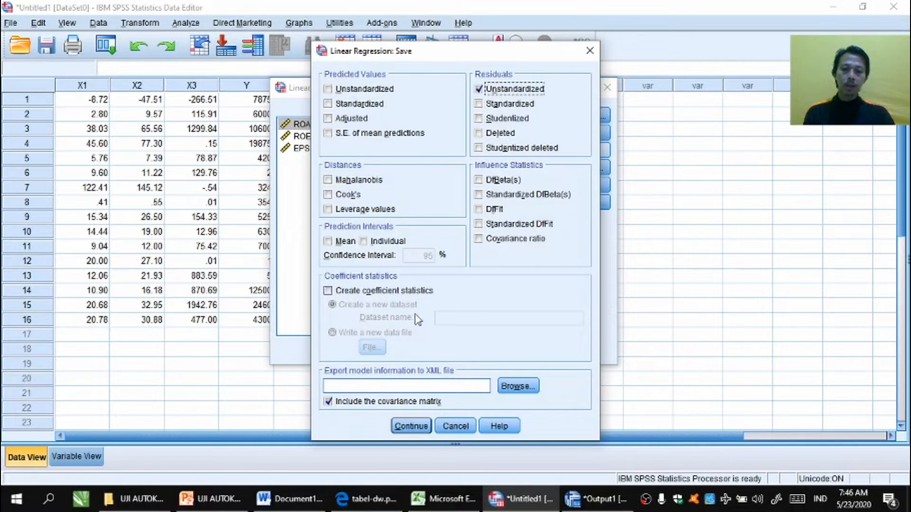
pyautogui.click(411, 426)
pyautogui.click(367, 350)
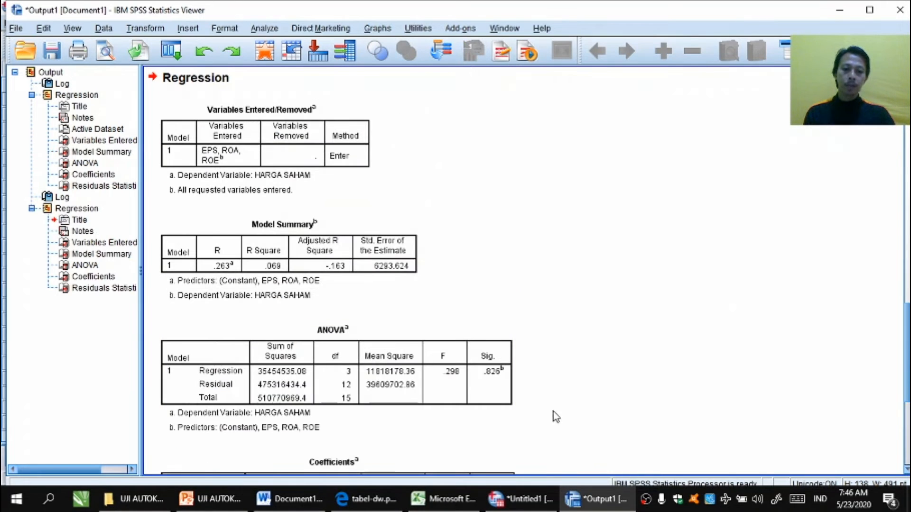
# Step: Run a Runs Test on the unstandardized residual using the median cut point
pyautogui.click(526, 501)
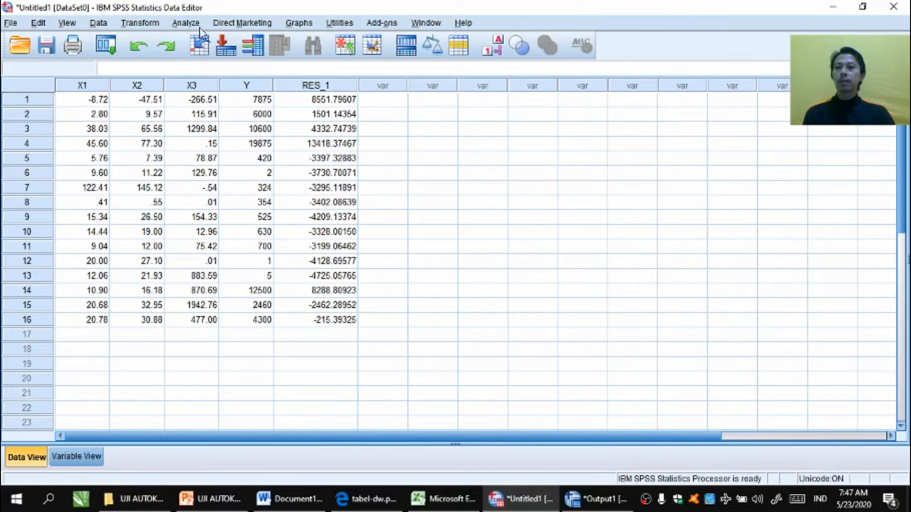
pyautogui.click(186, 24)
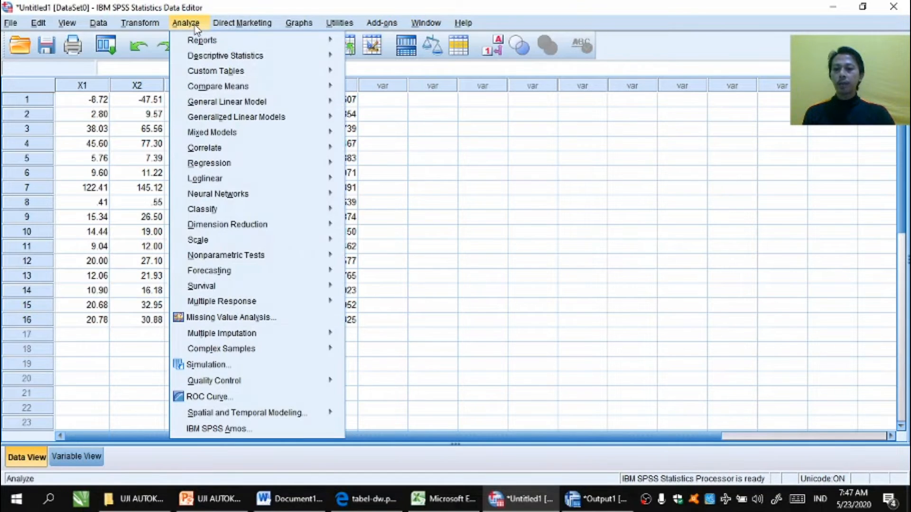
pyautogui.moveTo(204, 259)
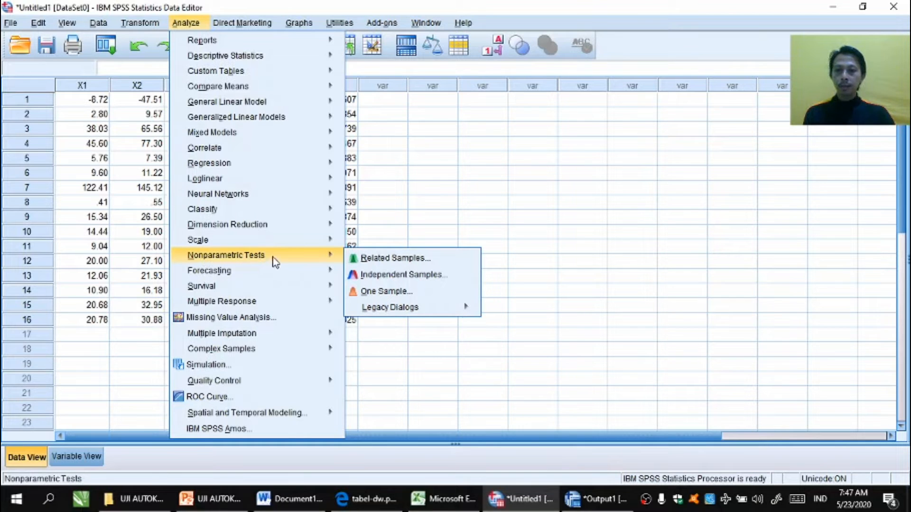
pyautogui.moveTo(381, 310)
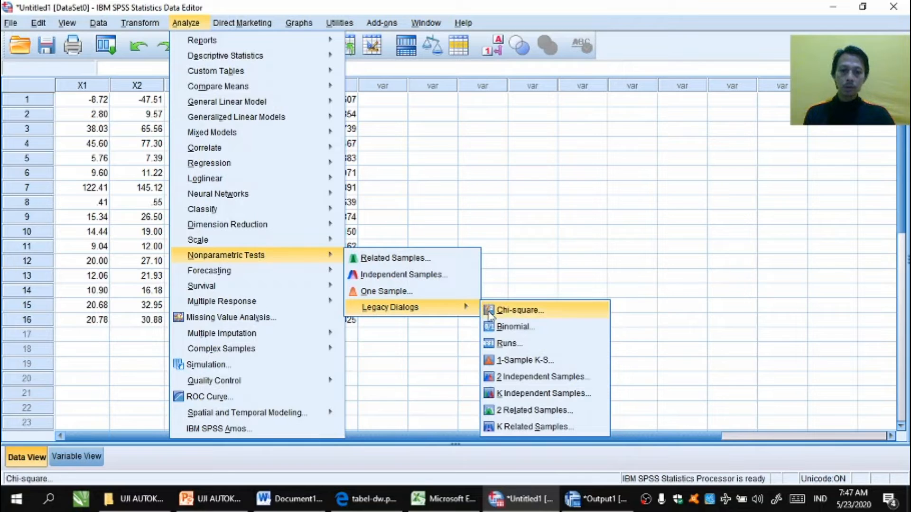
pyautogui.click(506, 343)
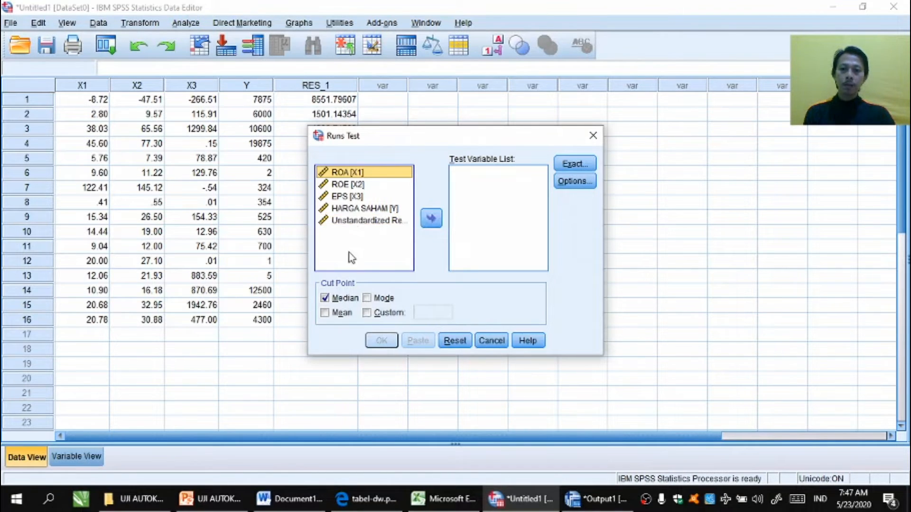
pyautogui.click(348, 222)
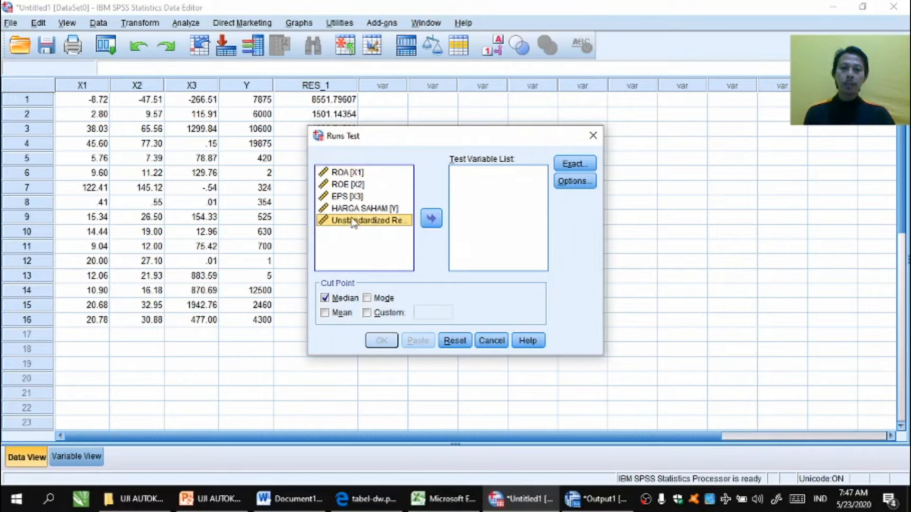
pyautogui.click(438, 218)
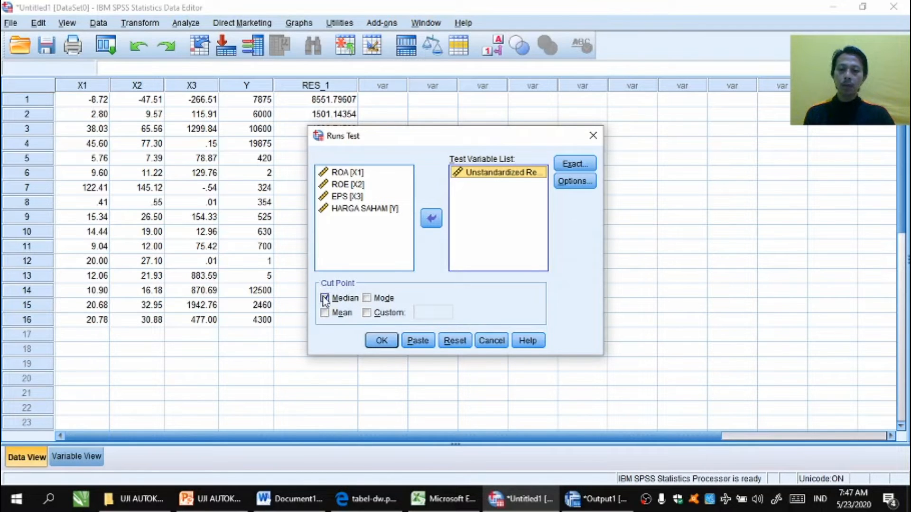
pyautogui.click(381, 340)
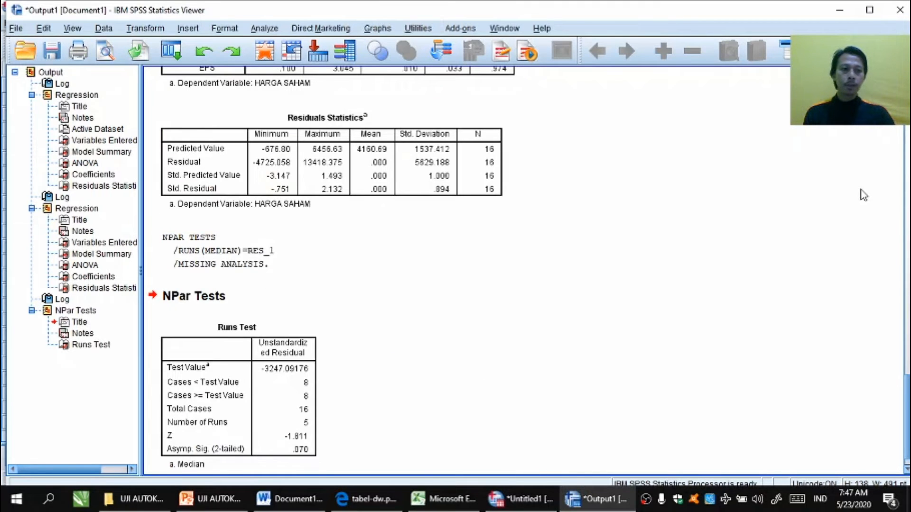
# Step: Copy the Runs Test table from the output viewer
pyautogui.scroll(-1, 570, 347)
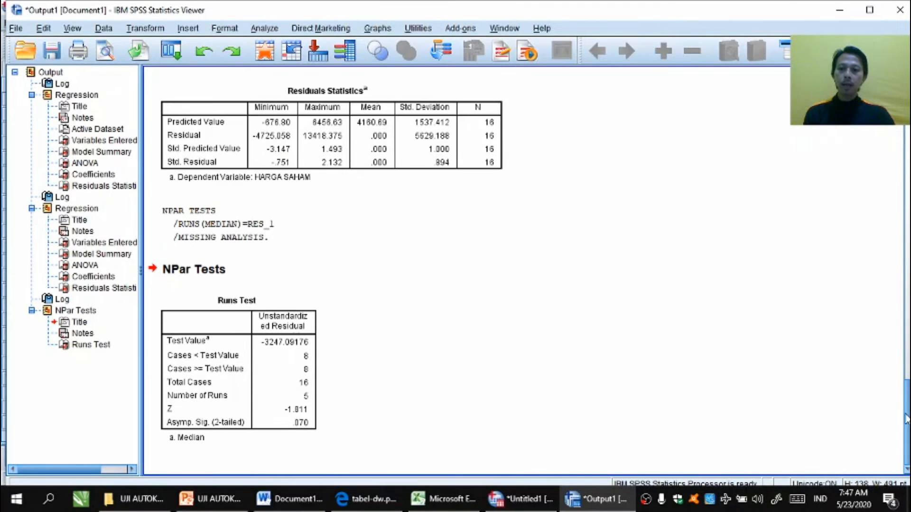
pyautogui.click(234, 317)
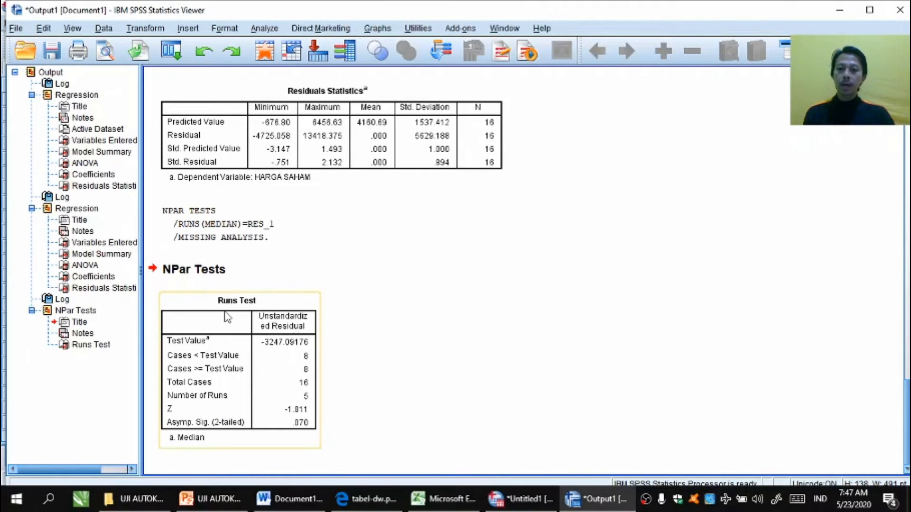
pyautogui.click(241, 343)
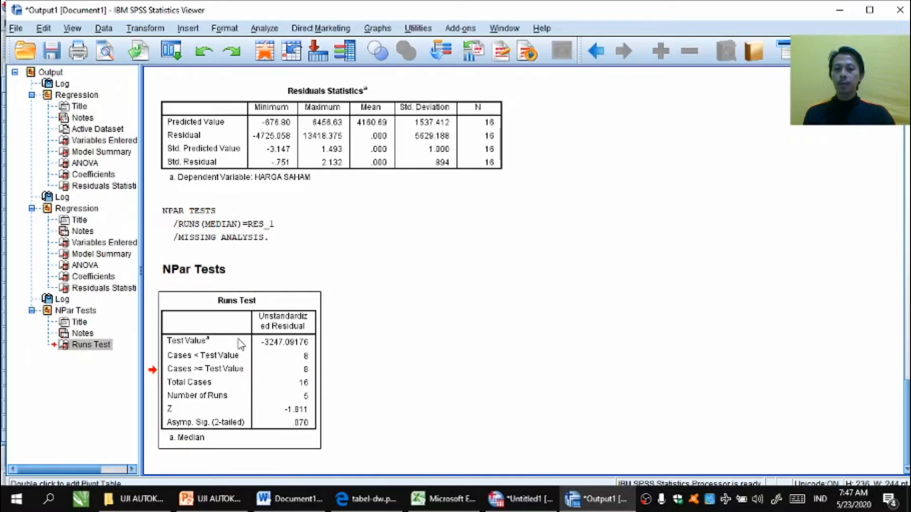
pyautogui.rightClick(241, 342)
pyautogui.click(252, 366)
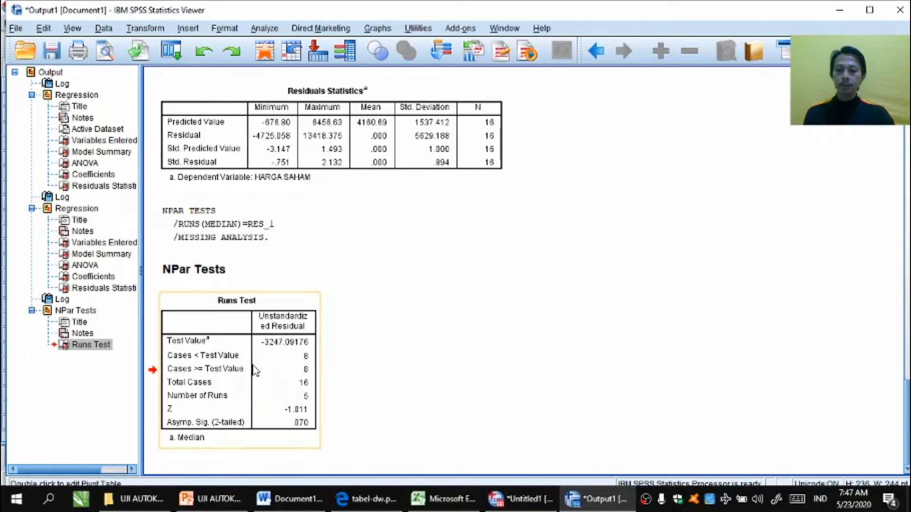
# Step: Paste the Runs Test table into the Word document below the line 'Tidak ada kesimpulan.'
pyautogui.click(289, 498)
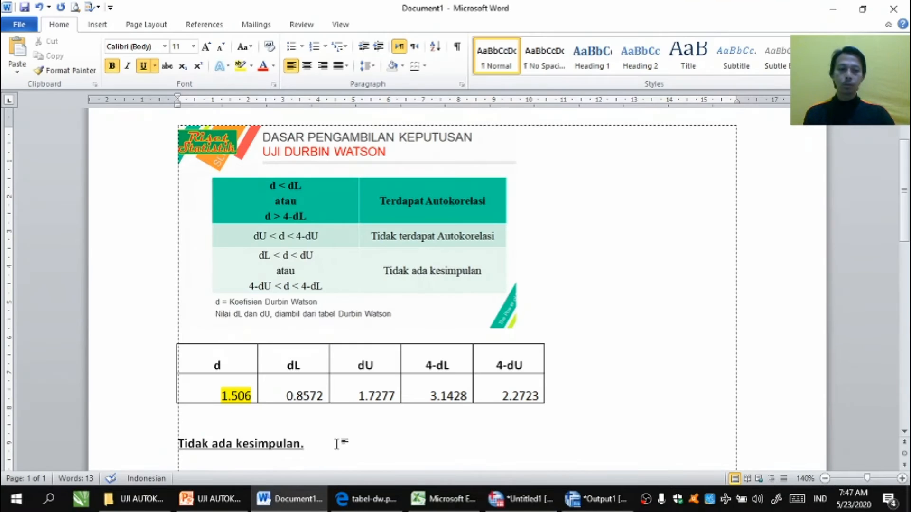
pyautogui.click(904, 432)
pyautogui.click(905, 432)
pyautogui.scroll(-7, 905, 431)
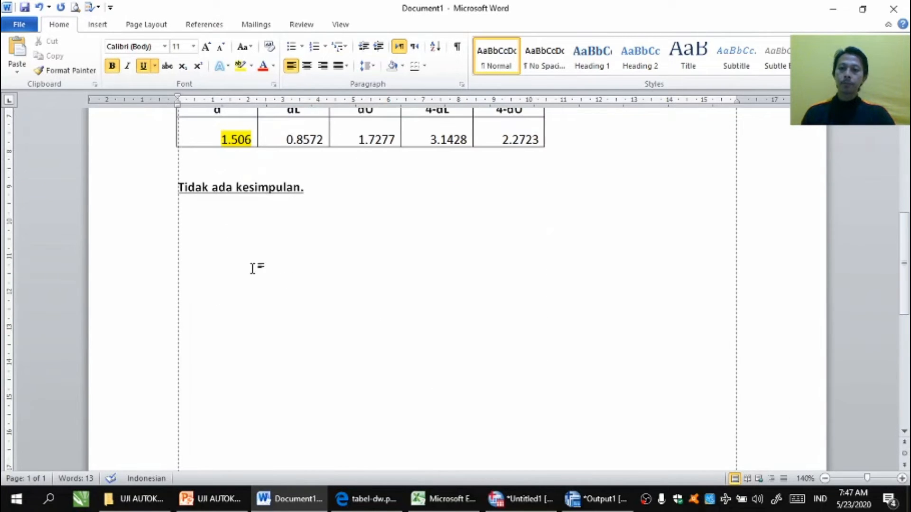
pyautogui.click(327, 193)
pyautogui.press('Return')
pyautogui.hotkey('ctrl', 'v')
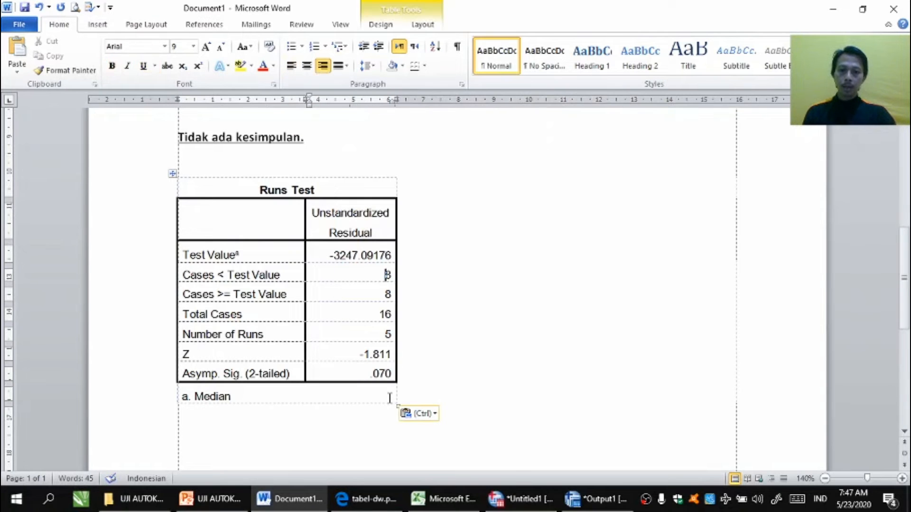
# Step: Widen the pasted Runs Test table and enlarge its font to 14
pyautogui.moveTo(398, 406); pyautogui.dragTo(462, 429)
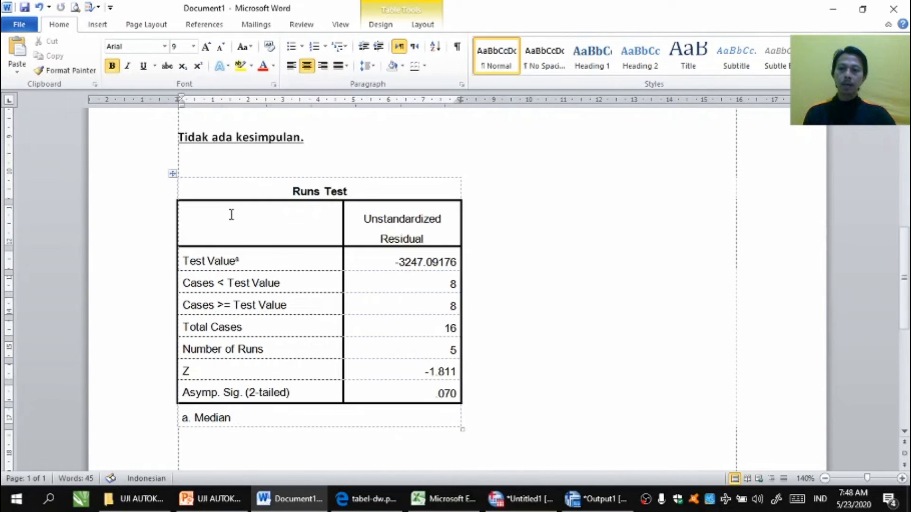
pyautogui.click(173, 173)
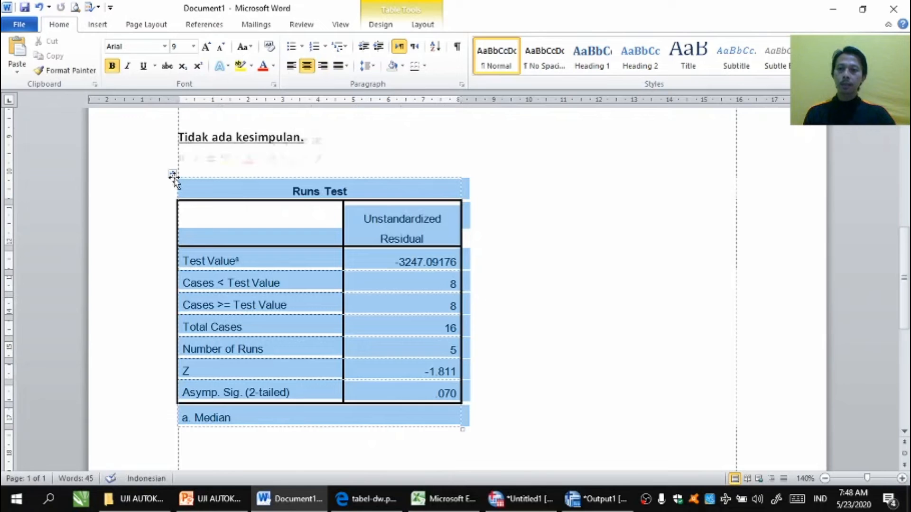
pyautogui.click(193, 48)
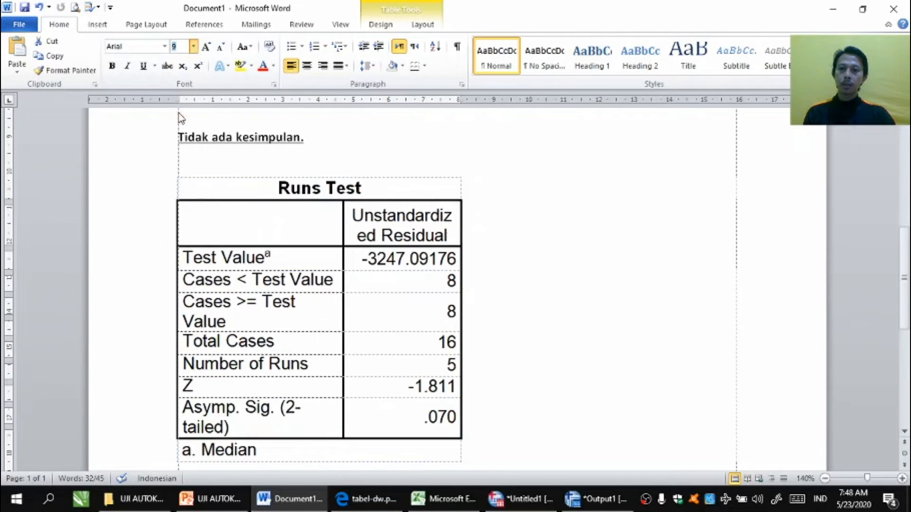
pyautogui.click(177, 118)
pyautogui.click(527, 198)
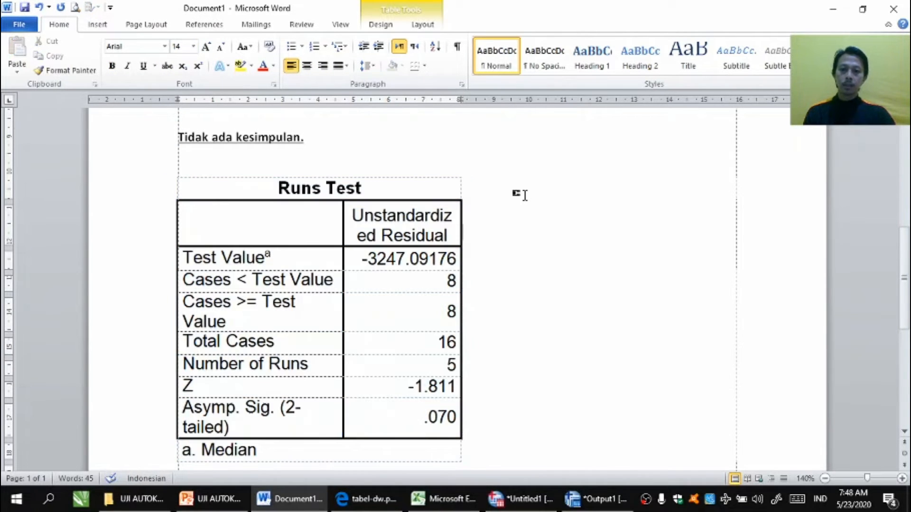
# Step: Review the Runs Test decision-rule slide for Asymp. Sig. (2 tailed) against 0,05
pyautogui.click(905, 431)
pyautogui.click(904, 432)
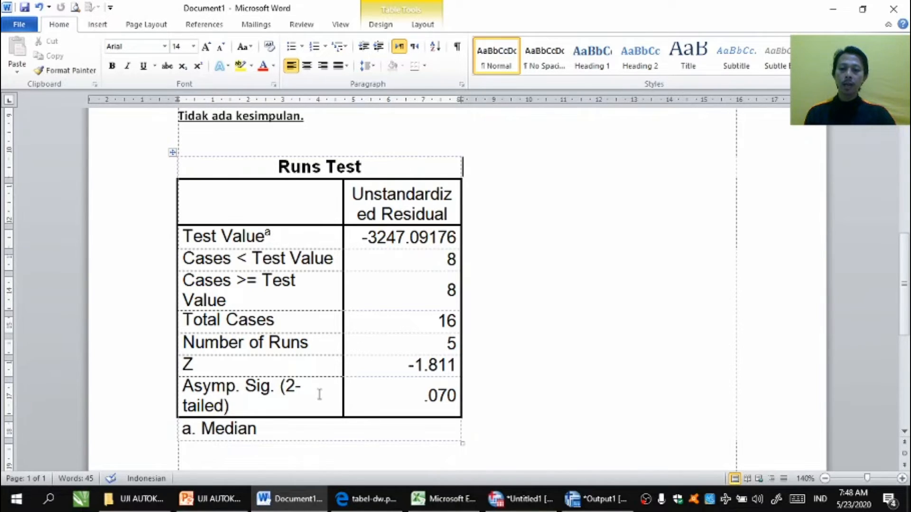
pyautogui.click(208, 499)
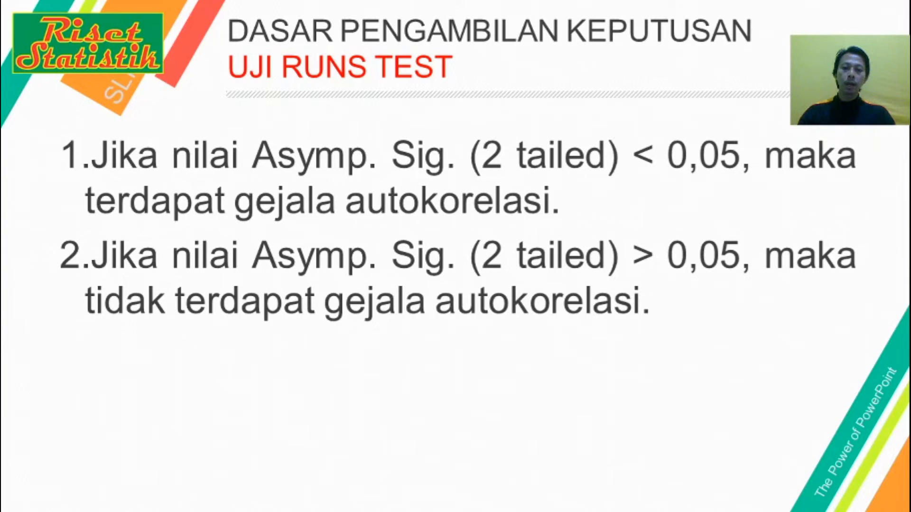
pyautogui.hotkey('alt', 'Tab')
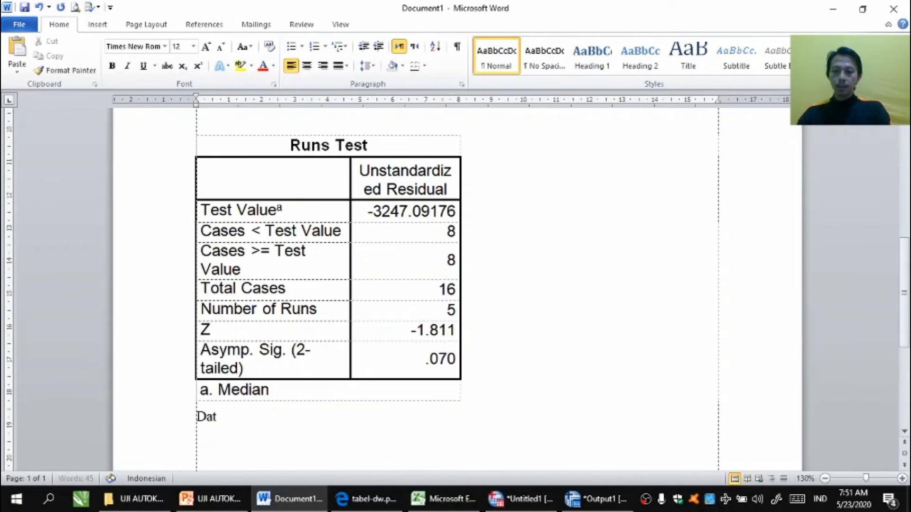
# Step: Write the conclusion 'Data penelitian tidak terjadi gejala autokorelasi' below the Runs Test table and make it bold
pyautogui.write('a penelitian tidal')
pyautogui.press('BackSpace')
pyautogui.write('k terjadi gejala auto')
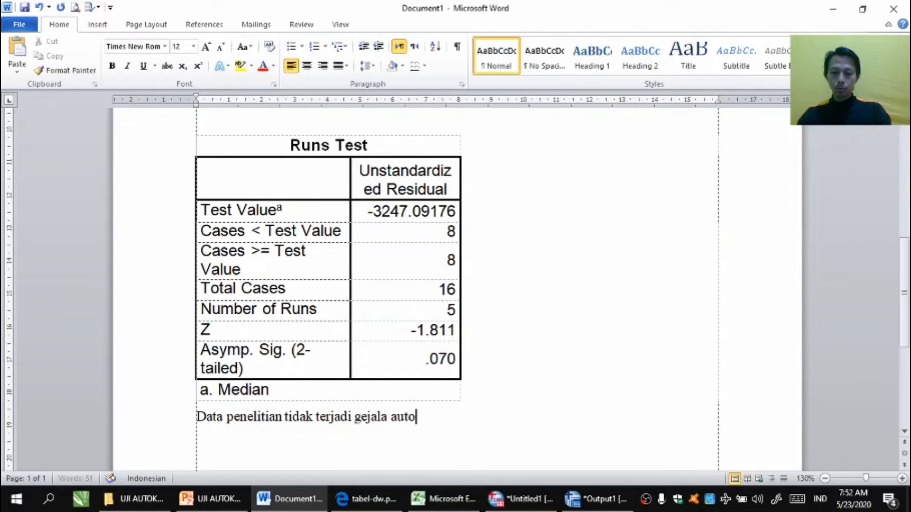
pyautogui.write('korelasi')
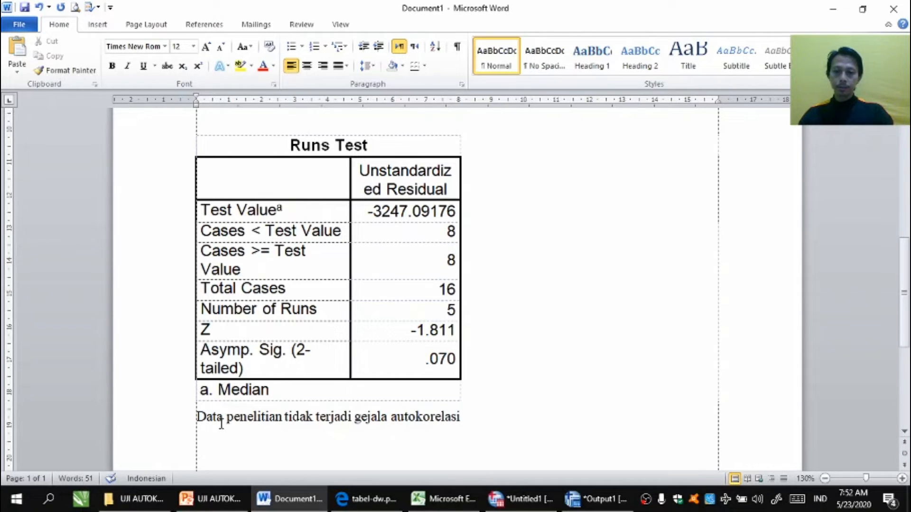
pyautogui.click(175, 428)
pyautogui.hotkey('ctrl', 'b')
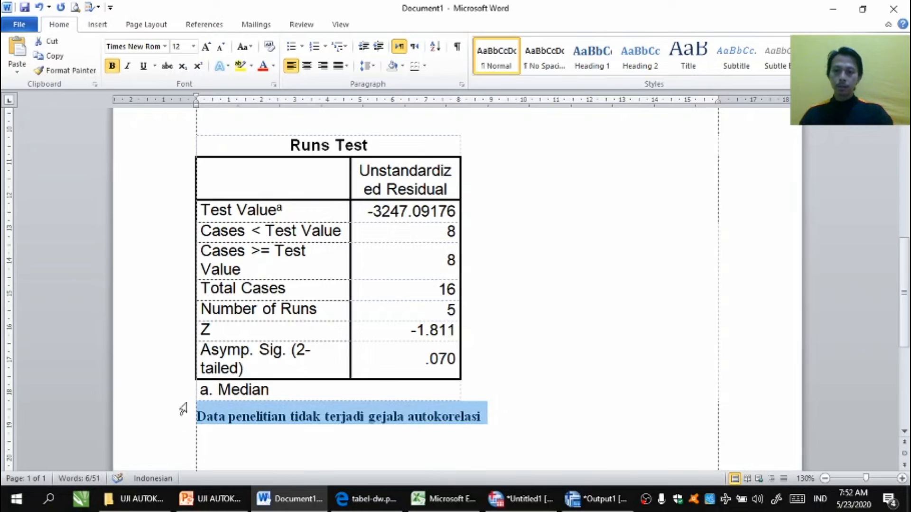
pyautogui.click(240, 66)
pyautogui.click(481, 387)
pyautogui.hotkey('alt', 'Tab')
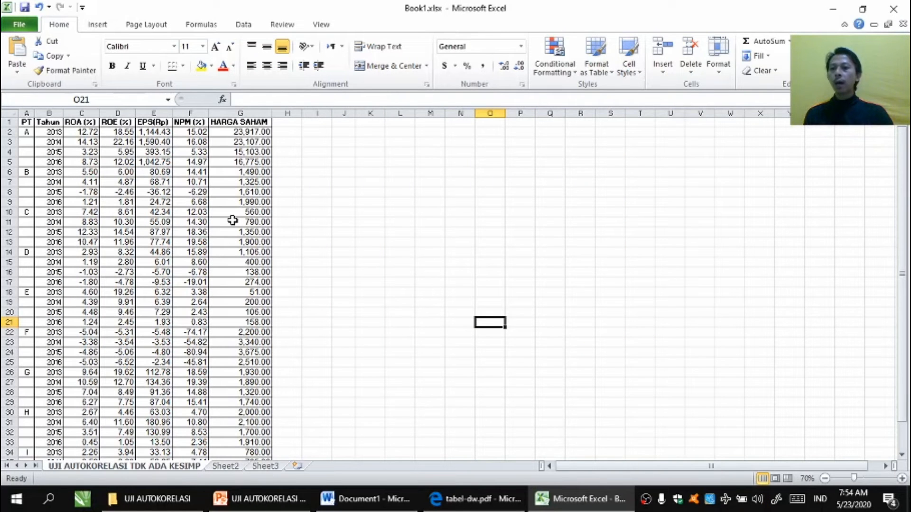
# Step: Review the ROA, ROE, EPS, NPM and HARGA SAHAM columns in the Excel data sheet
pyautogui.click(138, 160)
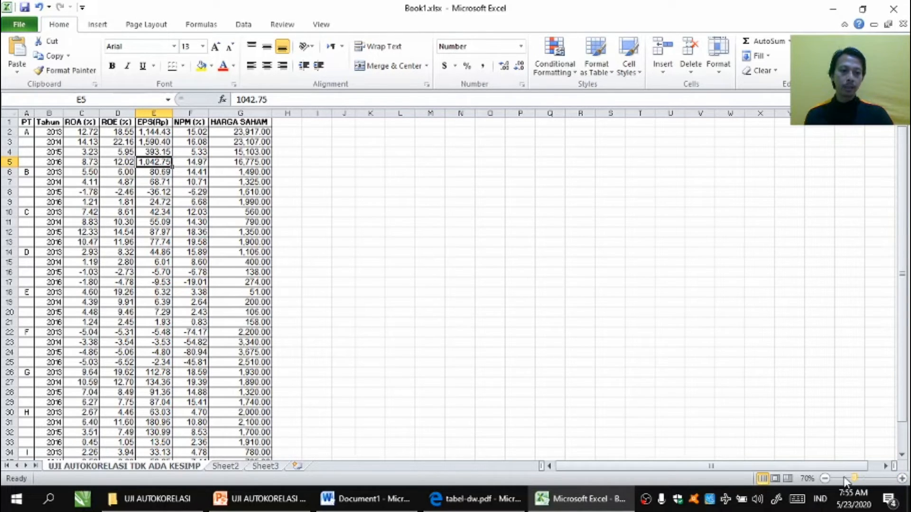
pyautogui.moveTo(845, 482); pyautogui.dragTo(860, 479)
pyautogui.click(681, 299)
pyautogui.scroll(2, 682, 299)
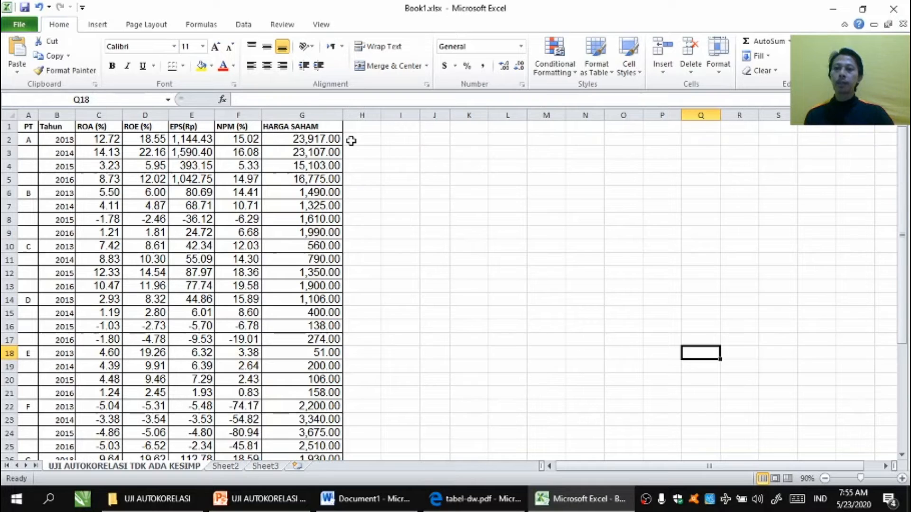
pyautogui.moveTo(97, 125); pyautogui.dragTo(239, 126)
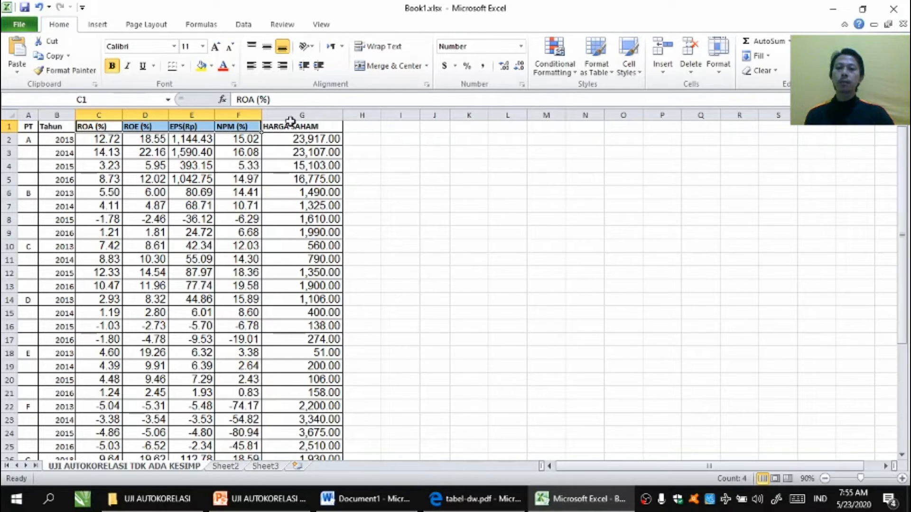
pyautogui.click(276, 127)
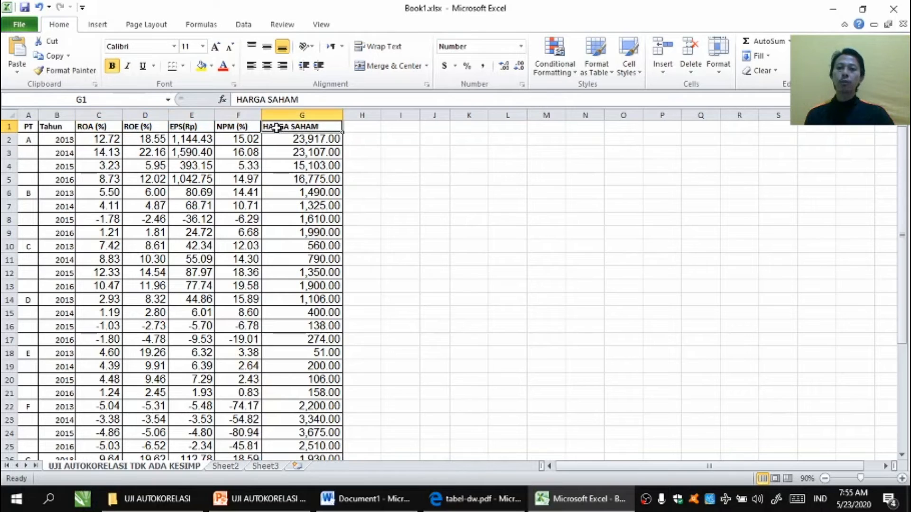
pyautogui.click(368, 143)
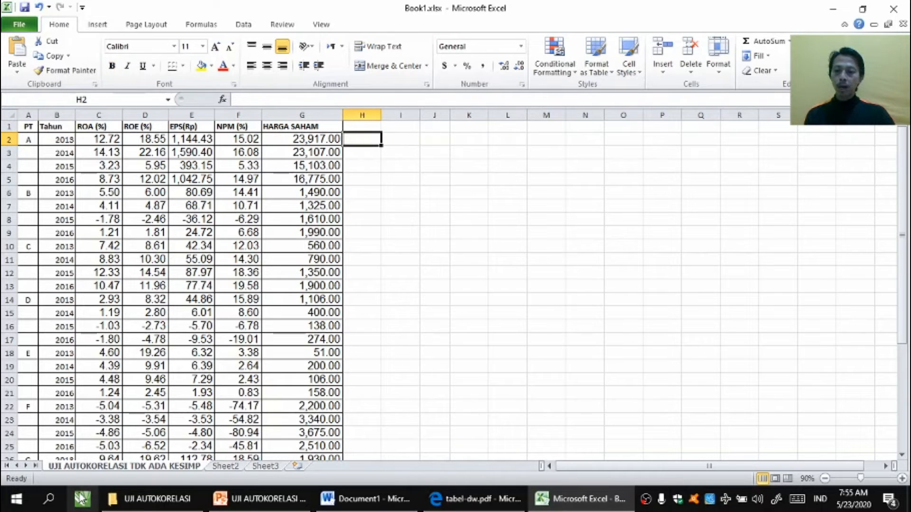
# Step: Launch SPSS from the Windows search and dismiss its welcome dialog
pyautogui.click(51, 500)
pyautogui.write('spss')
pyautogui.press('Return')
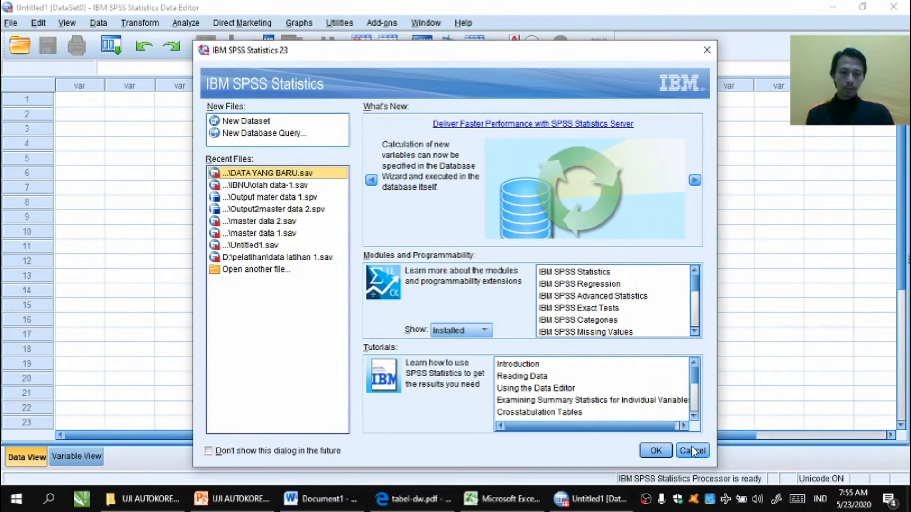
pyautogui.click(691, 450)
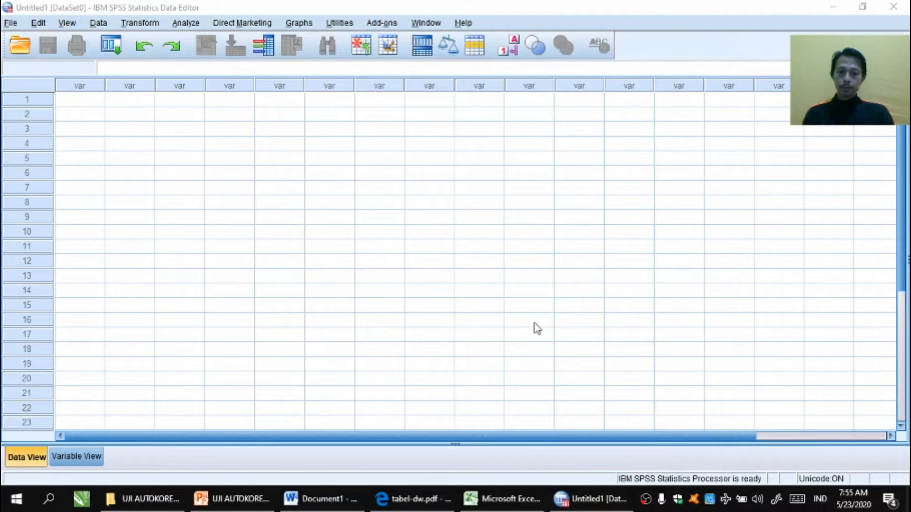
# Step: Create five variables named X1, X2, X3, X4 and Y in the Variable View
pyautogui.click(95, 461)
pyautogui.click(86, 87)
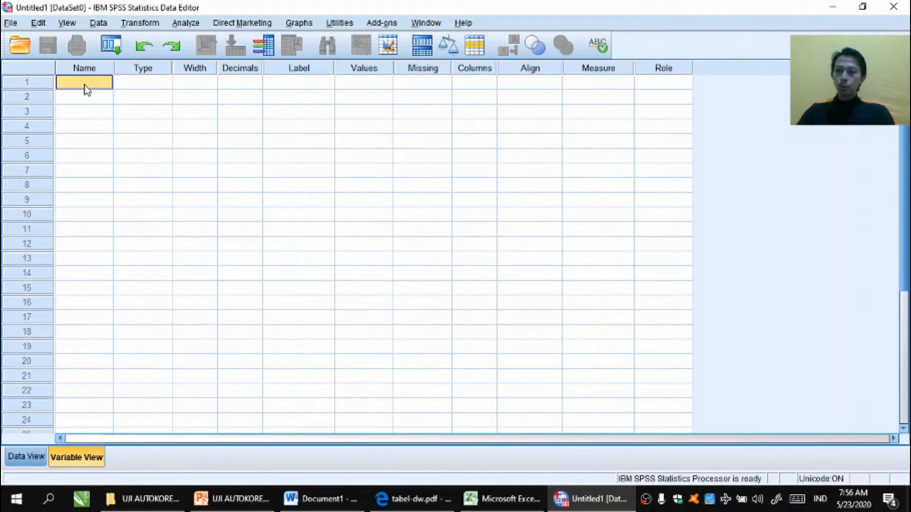
pyautogui.click(86, 84)
pyautogui.write('X1')
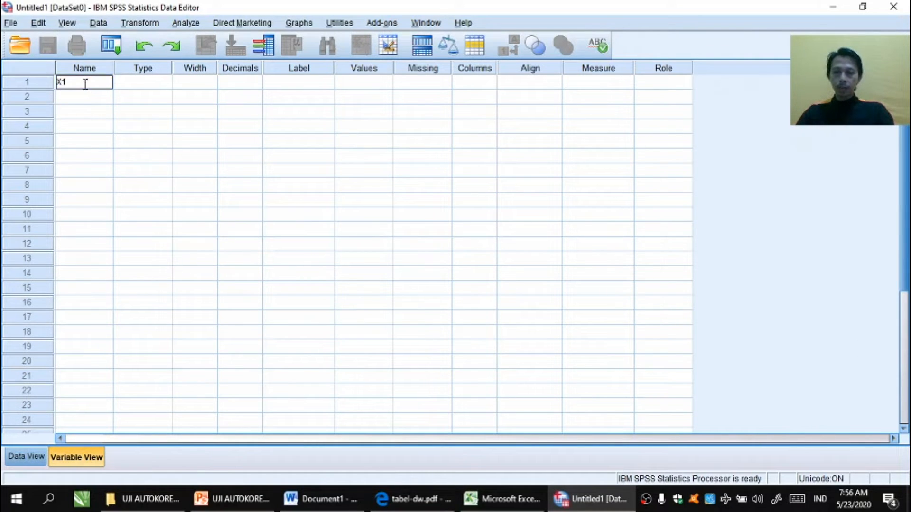
pyautogui.press('Return')
pyautogui.write('X2')
pyautogui.press('Return')
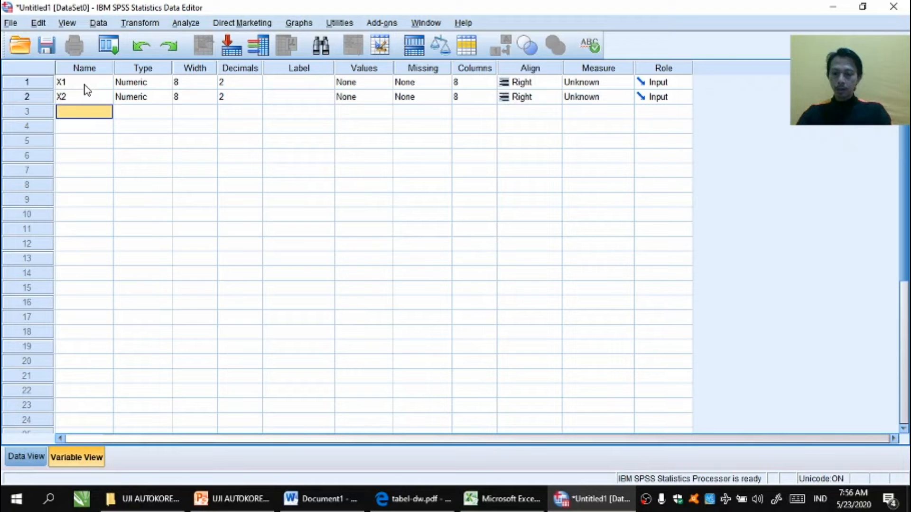
pyautogui.write('X3')
pyautogui.press('Return')
pyautogui.write('X4')
pyautogui.press('Return')
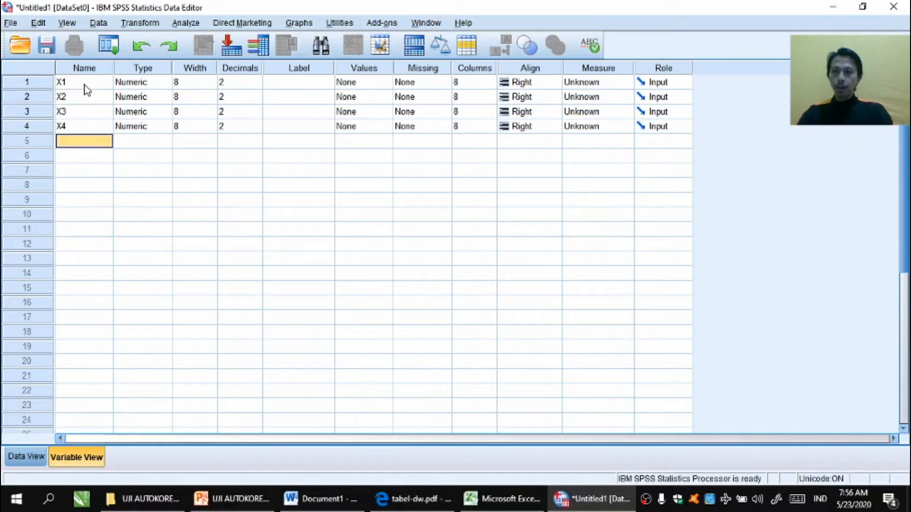
pyautogui.write('Y')
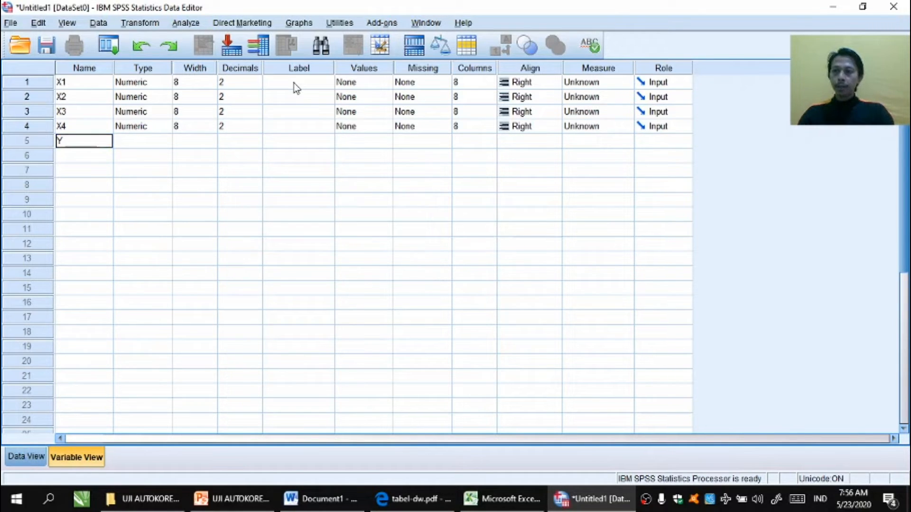
pyautogui.press('Return')
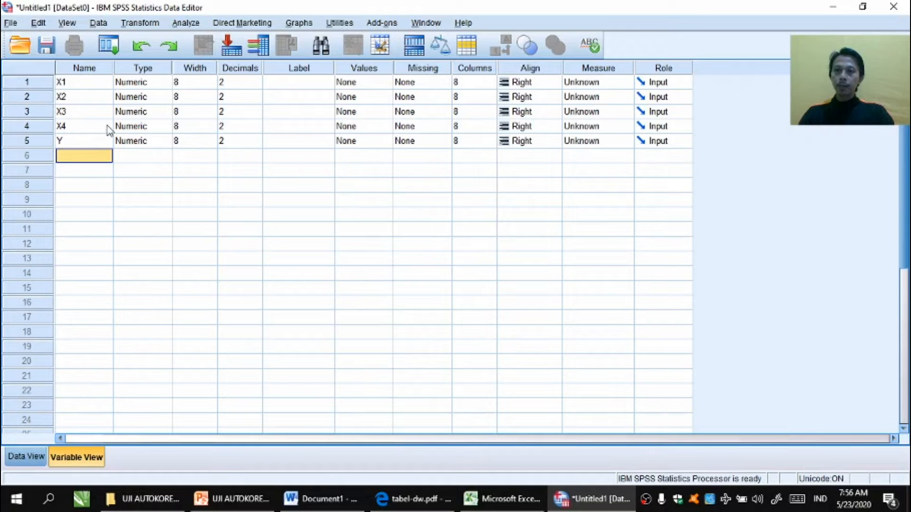
# Step: Label the variables ROA, ROE, EPS, NPM and HARGA SAHAM respectively
pyautogui.click(290, 84)
pyautogui.write('ROA')
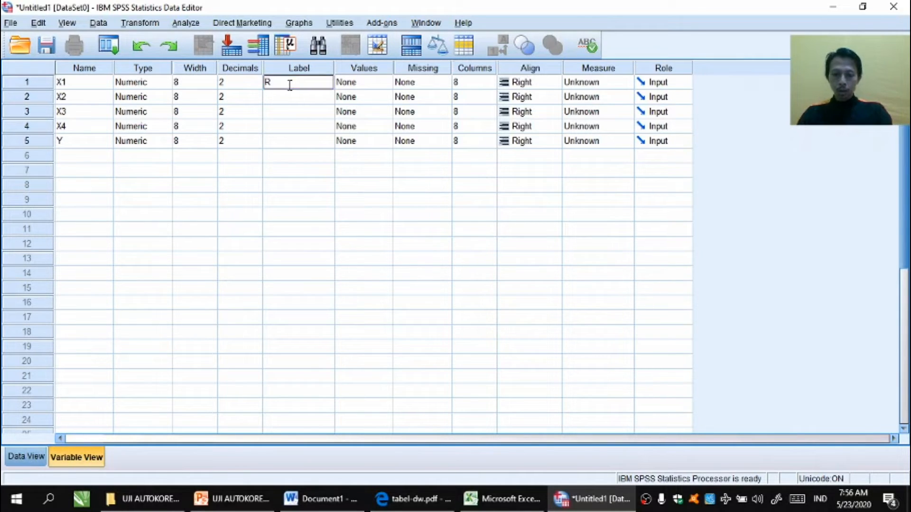
pyautogui.press('Return')
pyautogui.write('RO')
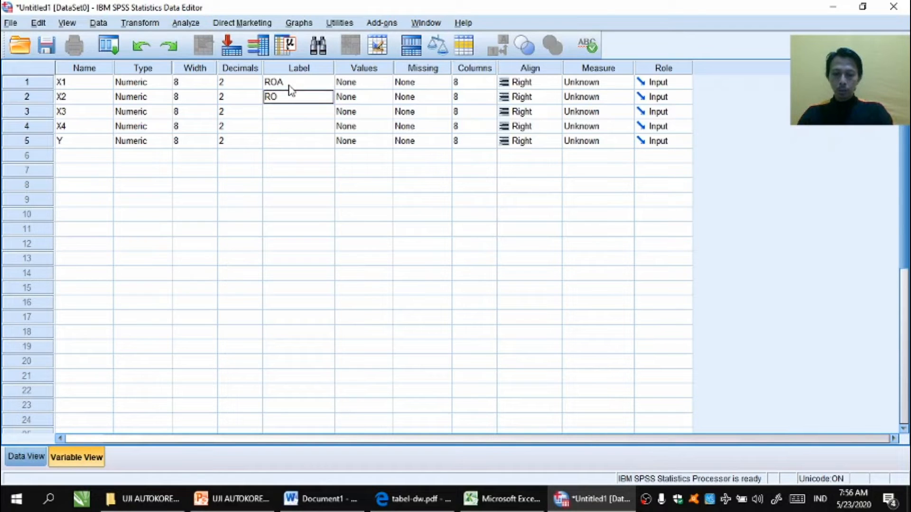
pyautogui.write('E')
pyautogui.press('Return')
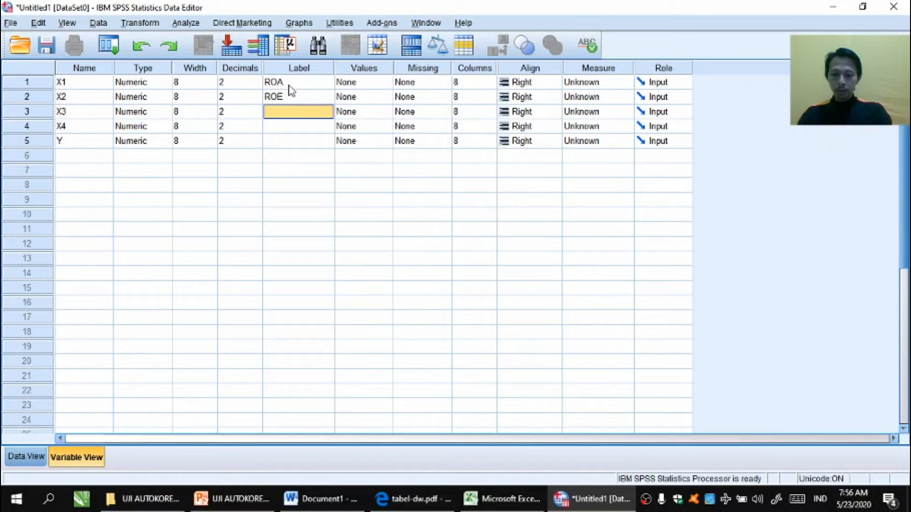
pyautogui.write('EPS')
pyautogui.press('Return')
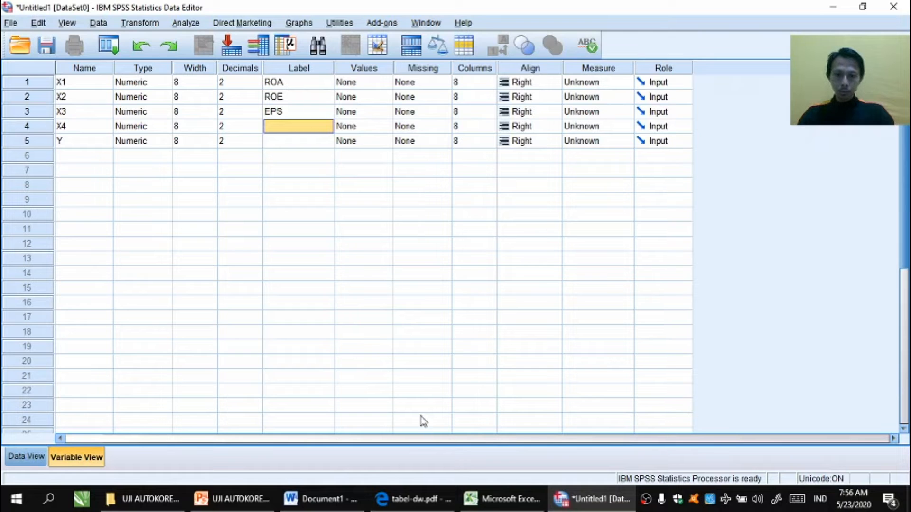
pyautogui.click(488, 504)
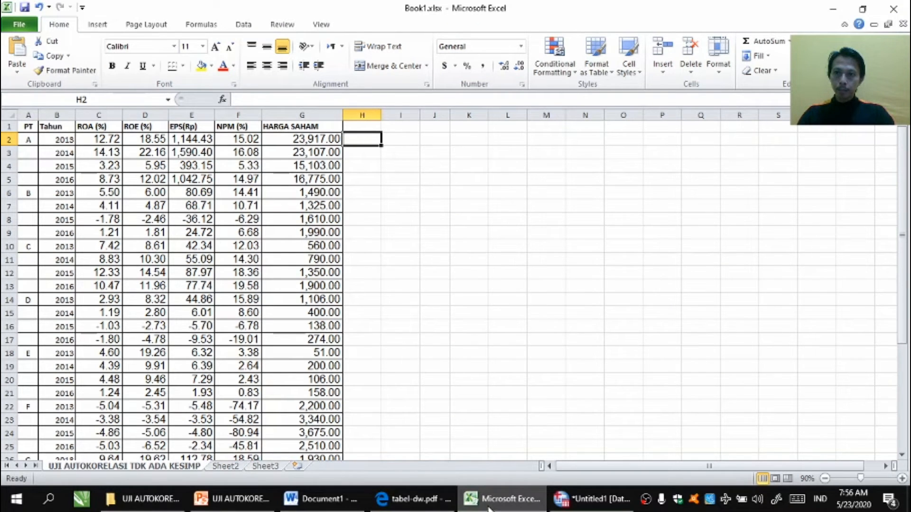
pyautogui.click(489, 507)
pyautogui.write('N')
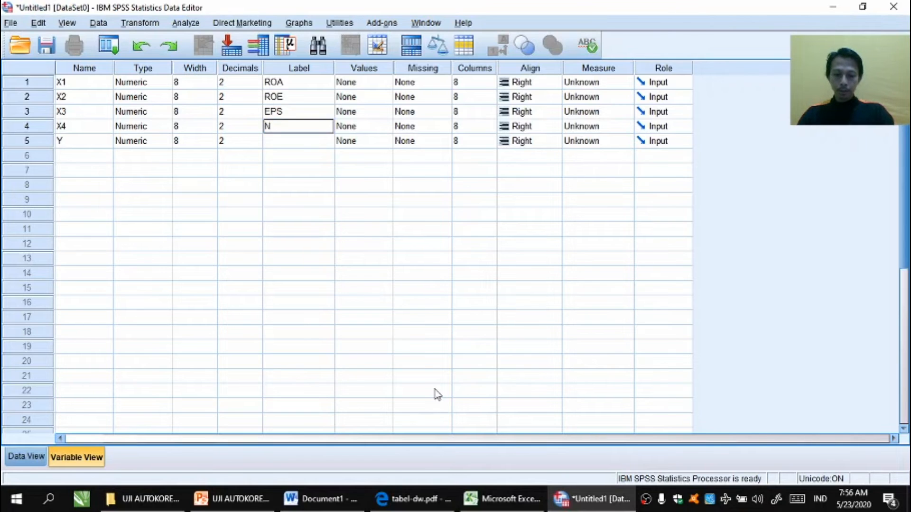
pyautogui.write('PM')
pyautogui.press('Return')
pyautogui.write('HARGA SAHAM')
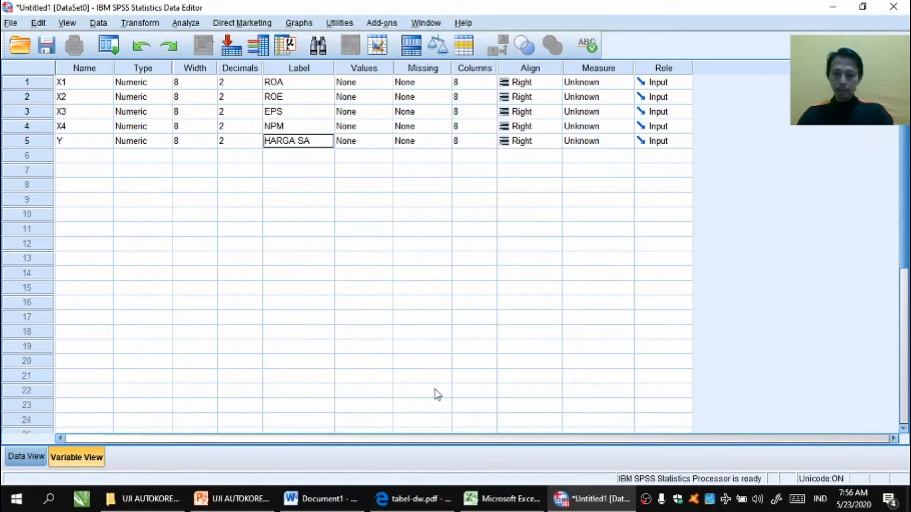
pyautogui.click(435, 317)
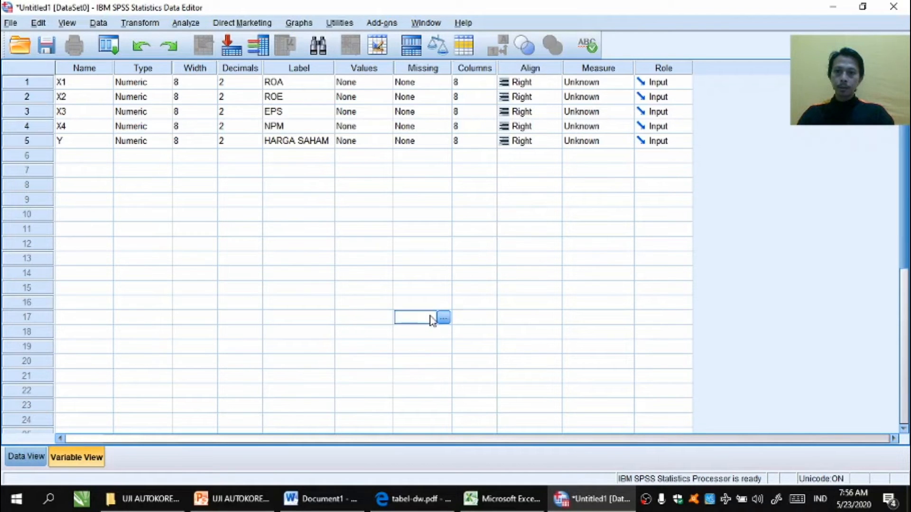
# Step: Examine the Excel data columns against the SPSS variable list
pyautogui.hotkey('alt', 'Tab')
pyautogui.press('Left')
pyautogui.hotkey('ctrl', 'Left')
pyautogui.press('Left')
pyautogui.press('Left')
pyautogui.press('Left')
pyautogui.press('Left')
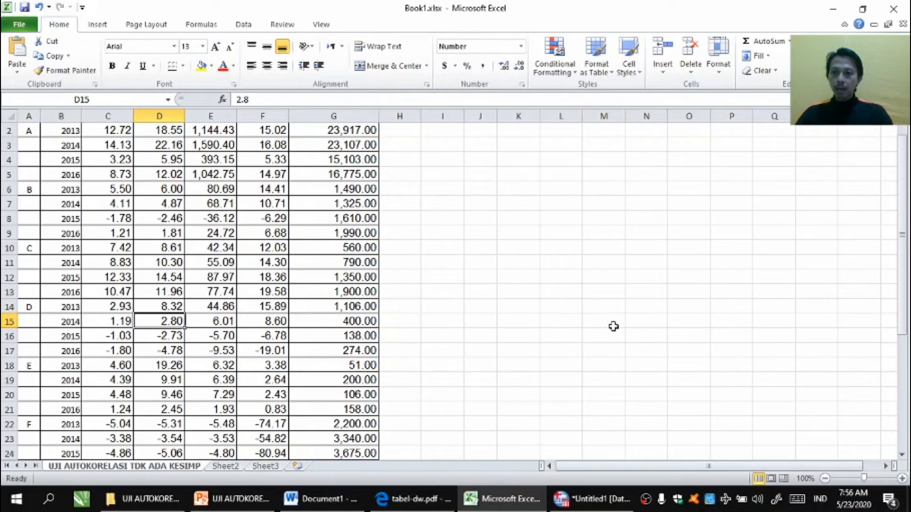
pyautogui.press('Right')
pyautogui.press('Right')
pyautogui.press('Right')
pyautogui.press('Right')
pyautogui.press('Right')
pyautogui.press('Left')
pyautogui.press('Left')
pyautogui.press('Left')
pyautogui.press('Left')
pyautogui.press('Right')
pyautogui.press('Right')
pyautogui.press('Right')
pyautogui.press('Right')
pyautogui.press('Left')
pyautogui.press('Left')
pyautogui.press('Left')
pyautogui.press('Left')
pyautogui.press('Left')
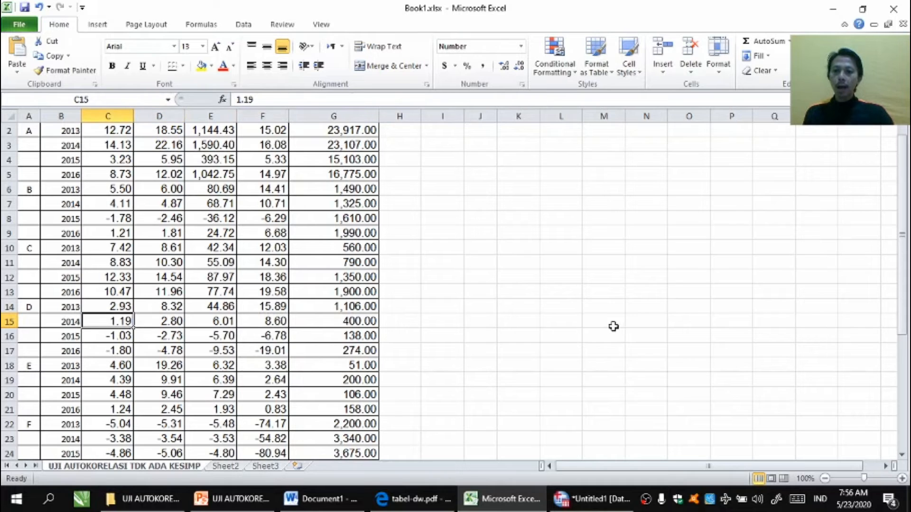
pyautogui.click(578, 504)
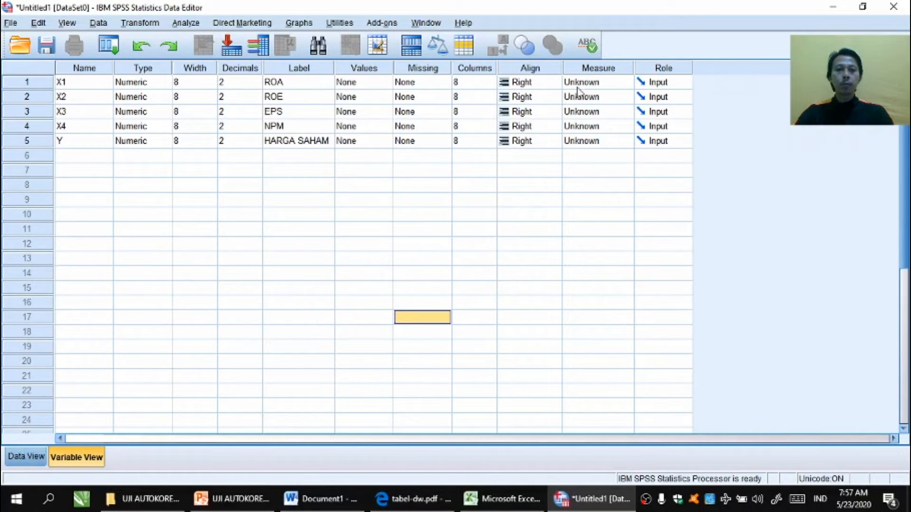
# Step: Set the measurement level of all five variables to Scale
pyautogui.click(613, 85)
pyautogui.click(607, 97)
pyautogui.click(607, 98)
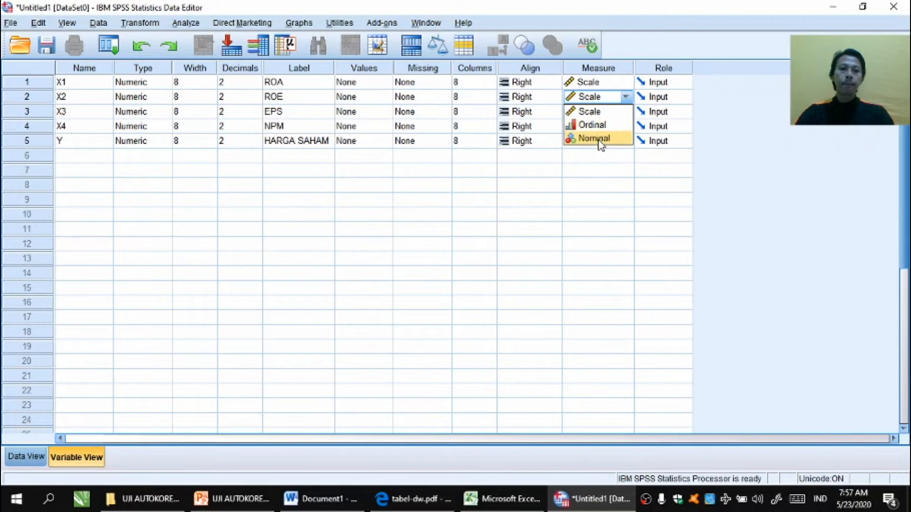
pyautogui.click(602, 114)
pyautogui.click(603, 114)
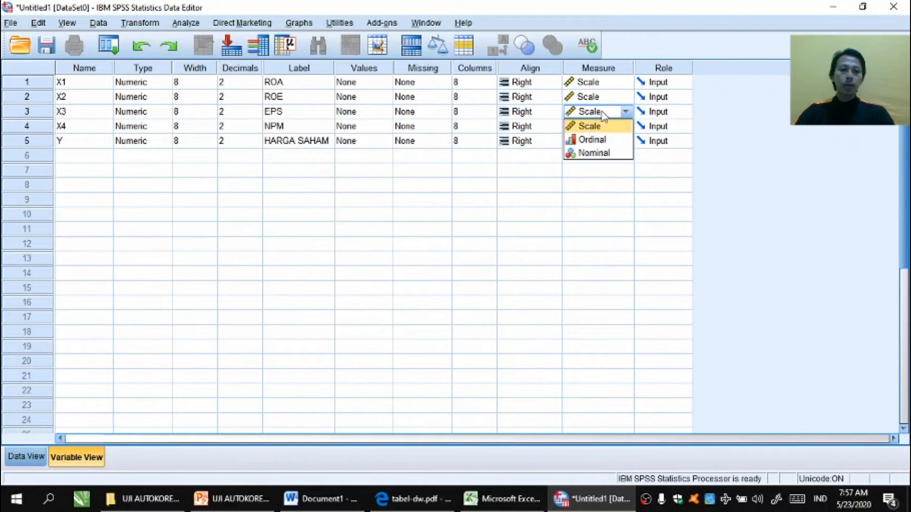
pyautogui.click(602, 125)
pyautogui.click(603, 127)
pyautogui.click(598, 141)
pyautogui.click(599, 142)
pyautogui.click(599, 158)
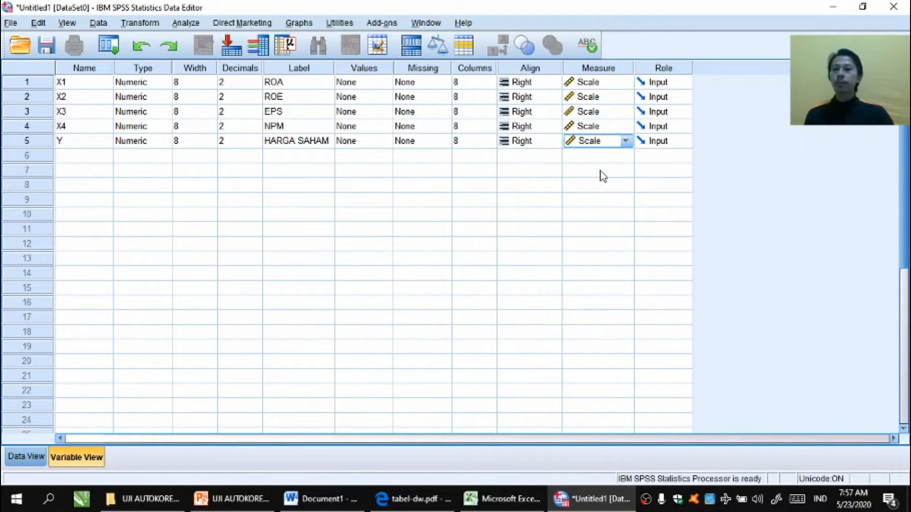
# Step: Copy the Excel data values from ROA through HARGA SAHAM, rows 2 to 37
pyautogui.click(28, 457)
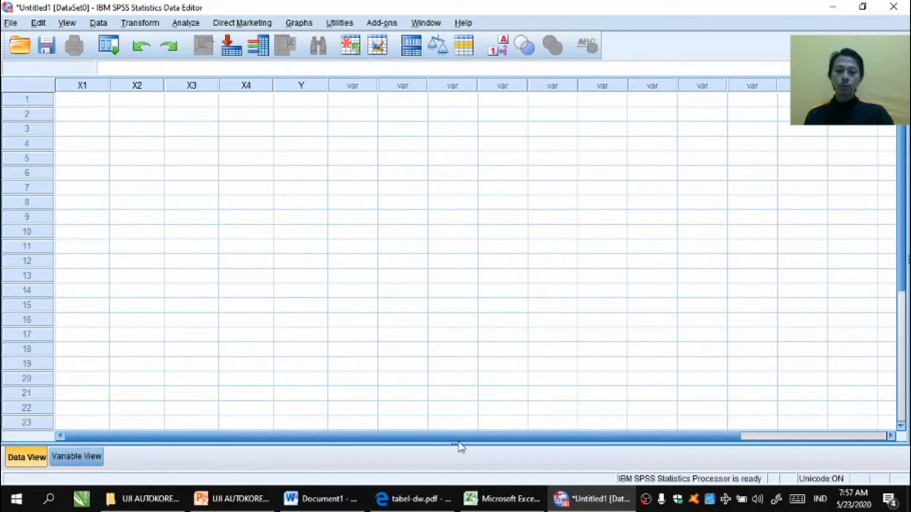
pyautogui.click(494, 503)
pyautogui.click(257, 191)
pyautogui.scroll(1, 257, 190)
pyautogui.moveTo(116, 141); pyautogui.dragTo(342, 437)
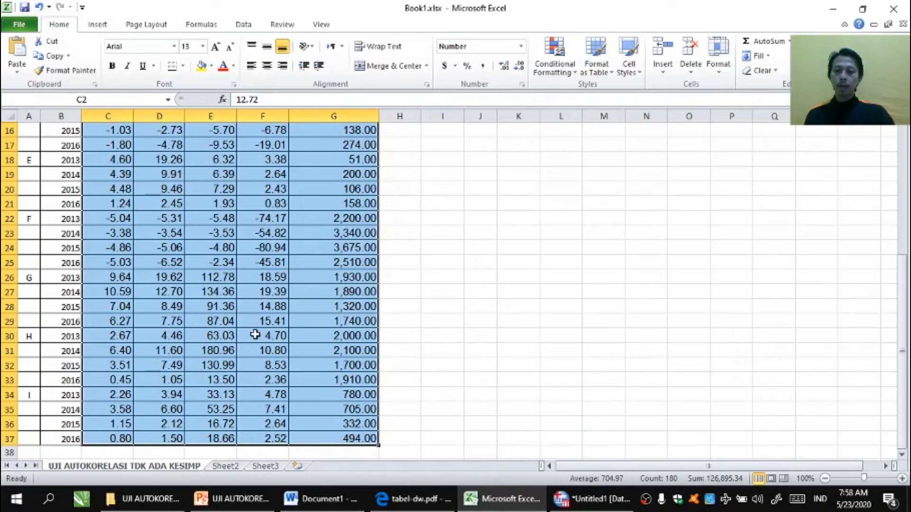
pyautogui.hotkey('ctrl', 'c')
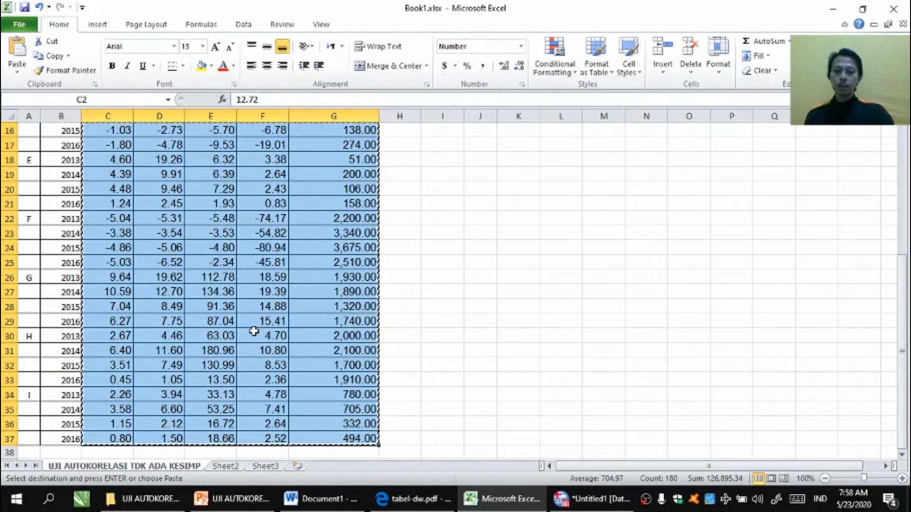
# Step: Paste the copied values into the SPSS Data View starting at the first X1 cell
pyautogui.click(593, 498)
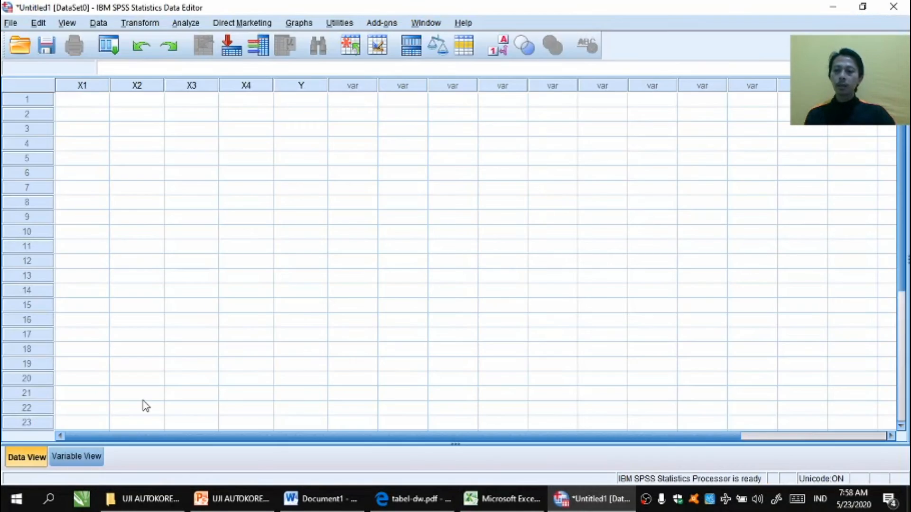
pyautogui.click(87, 101)
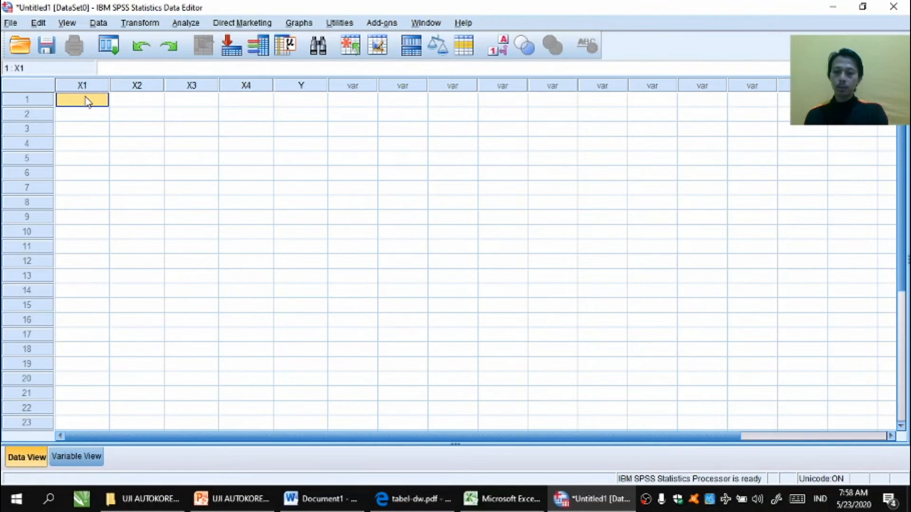
pyautogui.hotkey('ctrl', 'v')
pyautogui.click(404, 117)
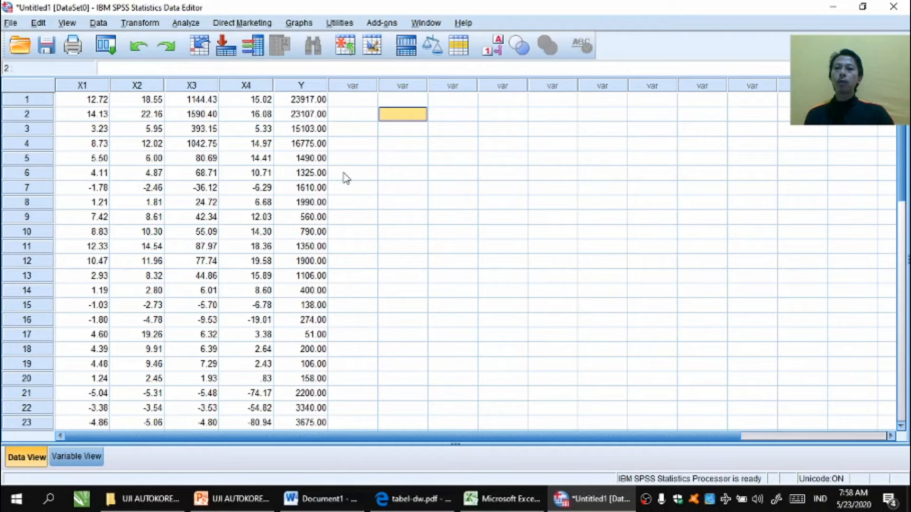
# Step: Open Linear Regression and set HARGA SAHAM as the dependent variable with ROA, ROE, EPS and NPM as independents
pyautogui.click(196, 27)
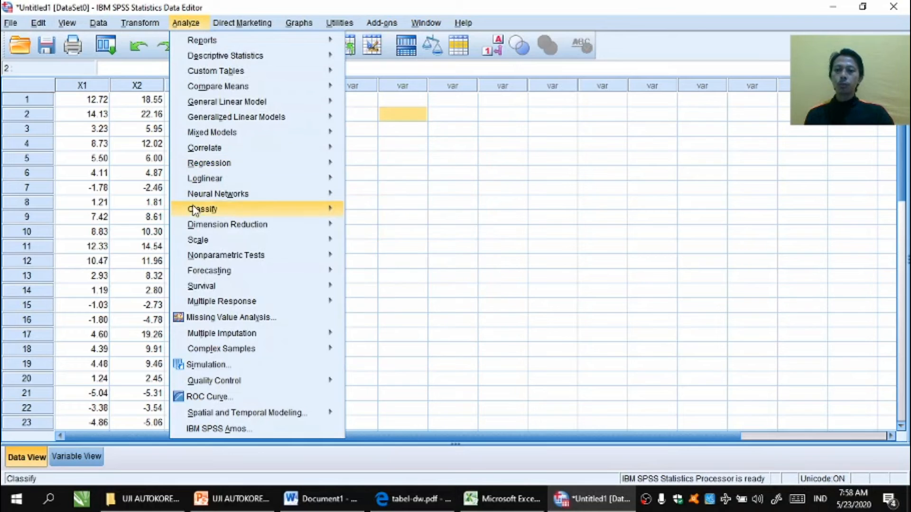
pyautogui.moveTo(193, 228)
pyautogui.moveTo(206, 167)
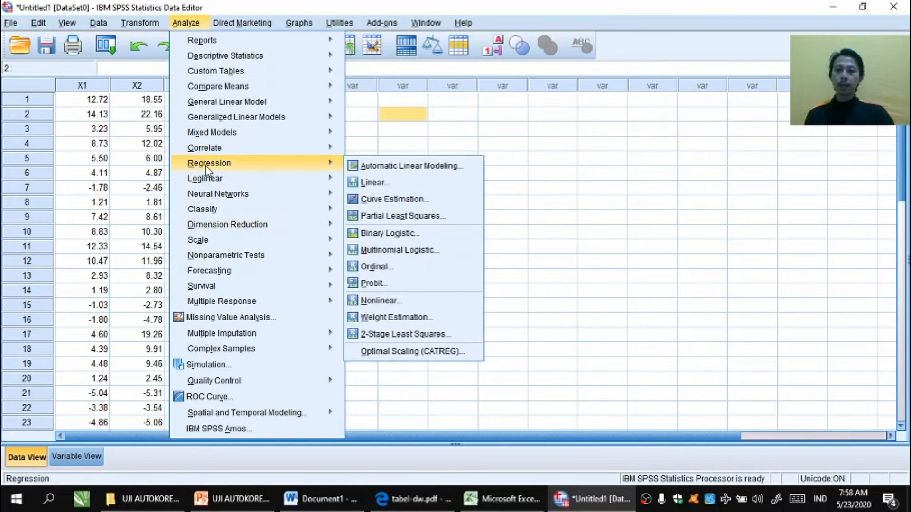
pyautogui.click(366, 182)
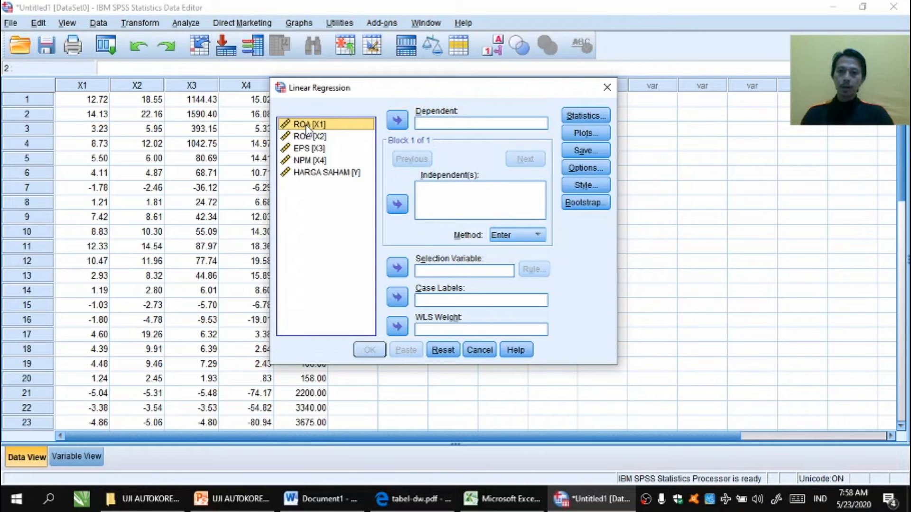
pyautogui.hotkey('shift', 'Down')
pyautogui.hotkey('shift', 'Down')
pyautogui.hotkey('shift', 'Down')
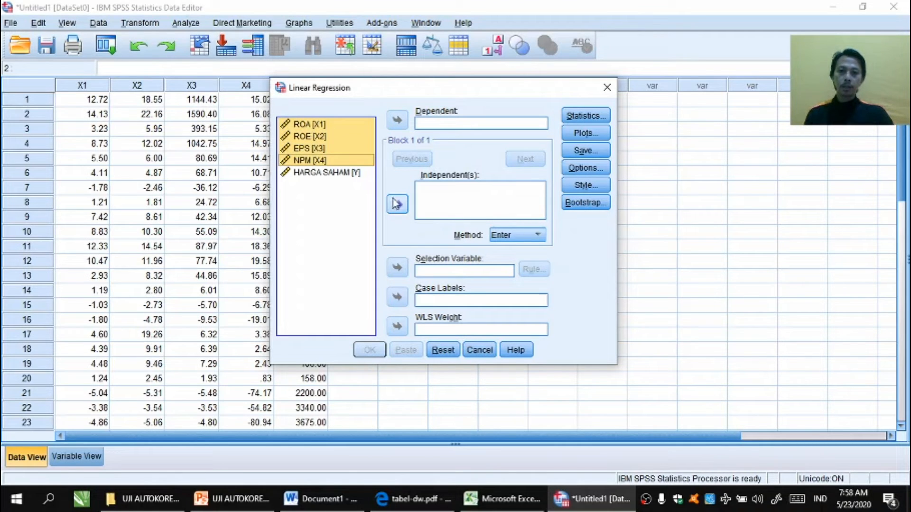
pyautogui.click(398, 206)
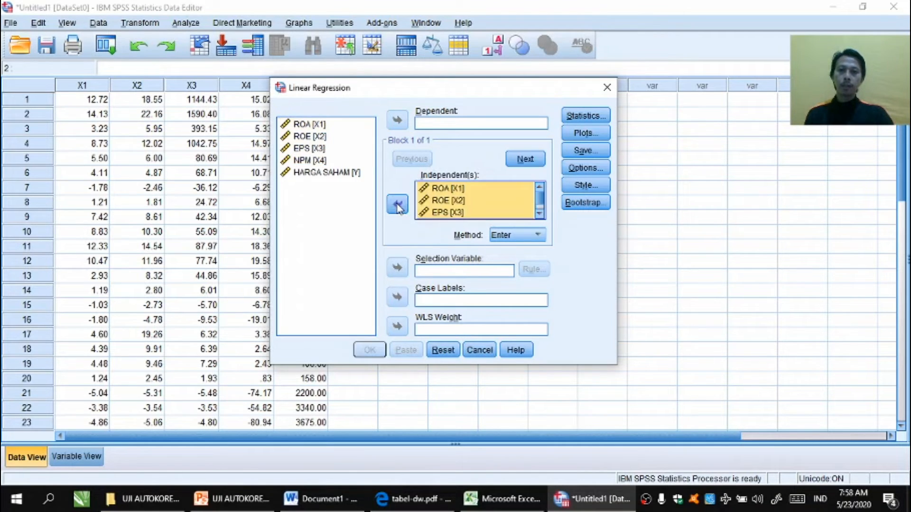
pyautogui.click(317, 174)
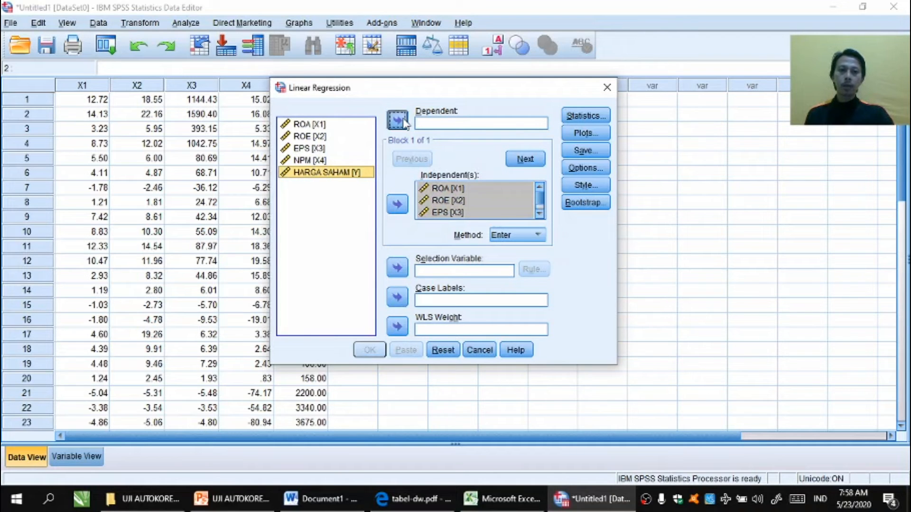
pyautogui.click(399, 120)
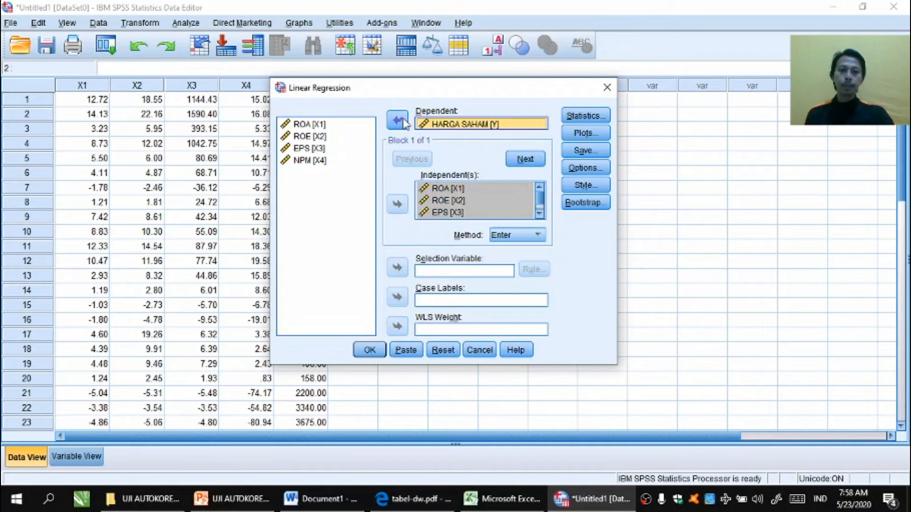
# Step: Enable the Durbin-Watson residual statistic and run the regression
pyautogui.click(583, 118)
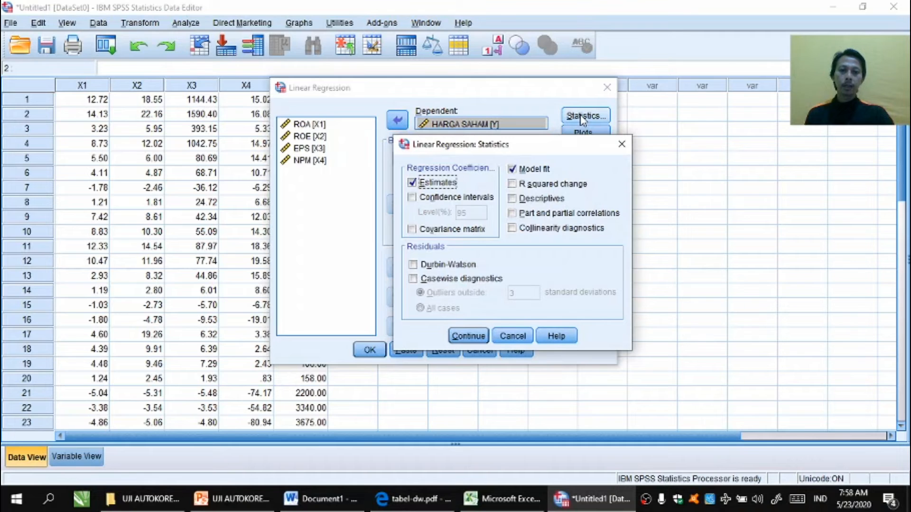
pyautogui.click(440, 268)
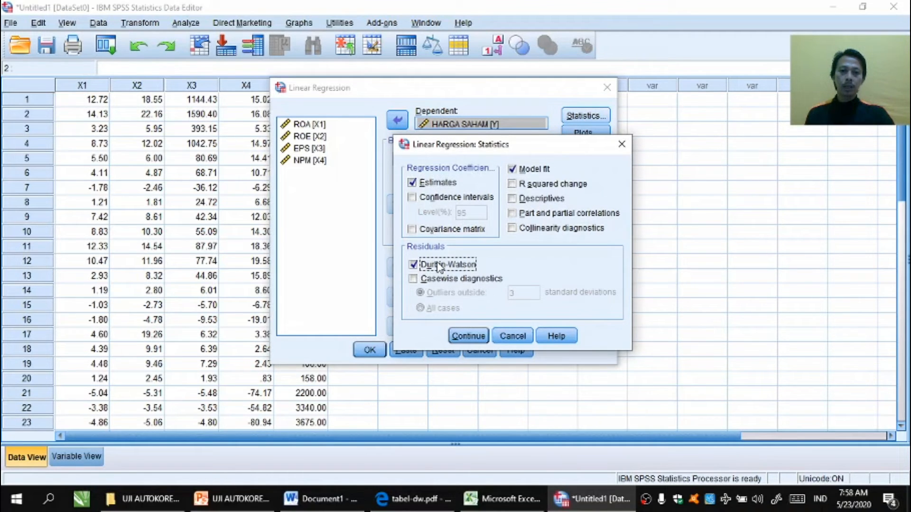
pyautogui.click(468, 337)
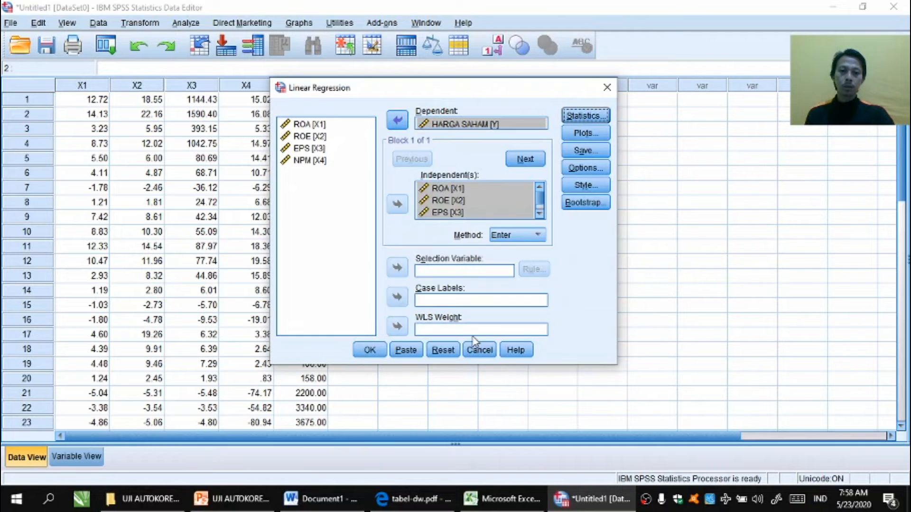
pyautogui.click(370, 351)
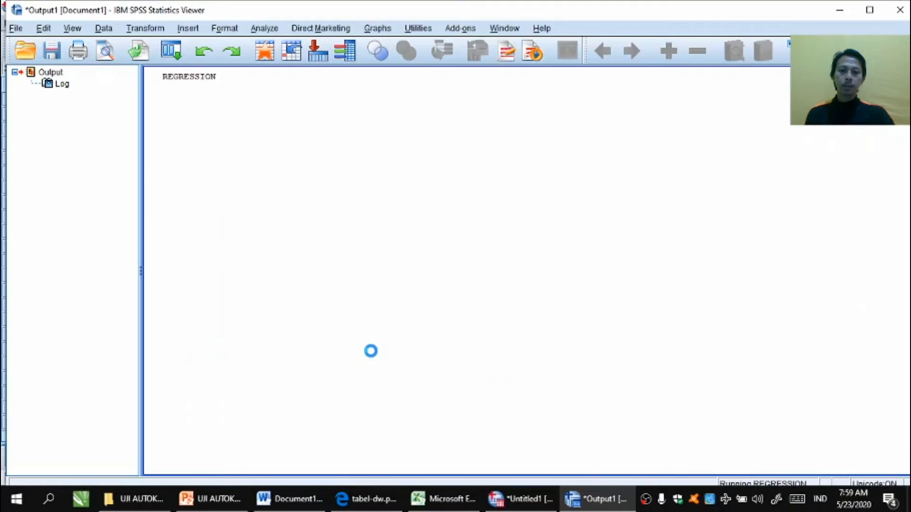
# Step: Copy the Model Summary table from the regression output
pyautogui.moveTo(908, 194); pyautogui.dragTo(907, 215)
pyautogui.click(435, 239)
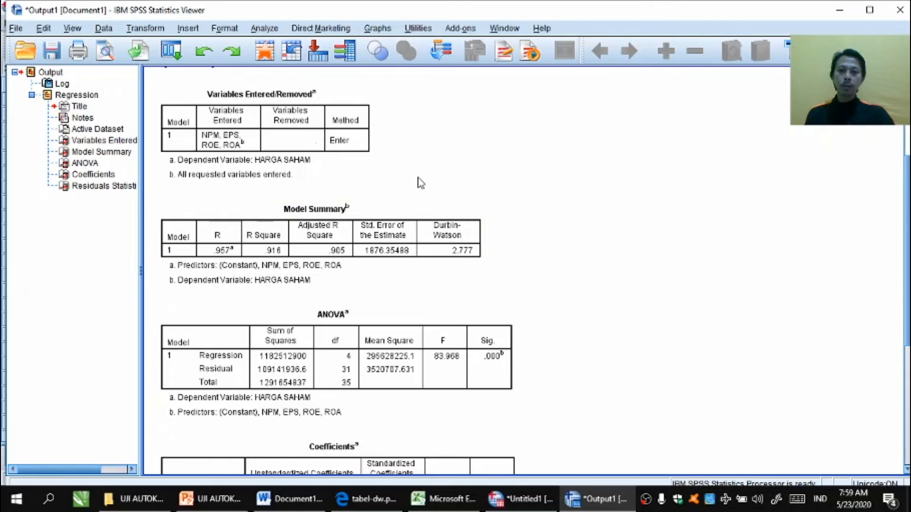
pyautogui.click(375, 228)
pyautogui.rightClick(375, 229)
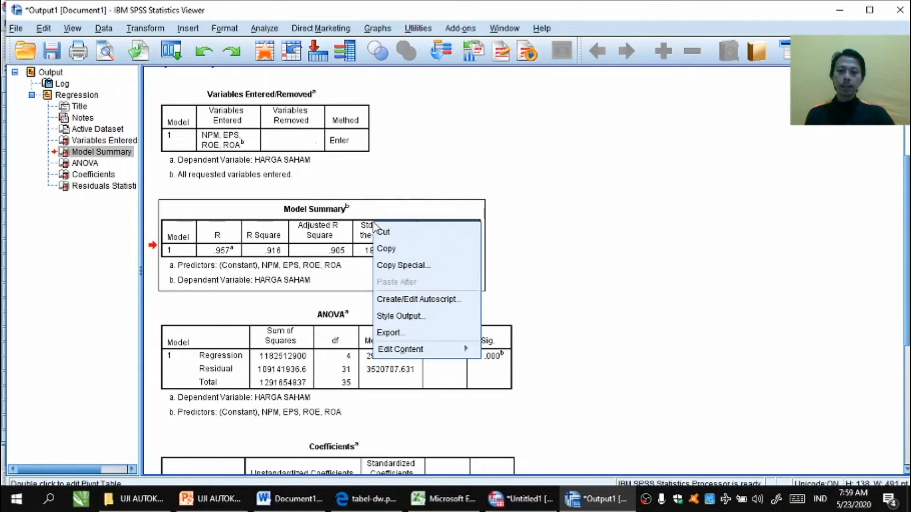
pyautogui.click(387, 249)
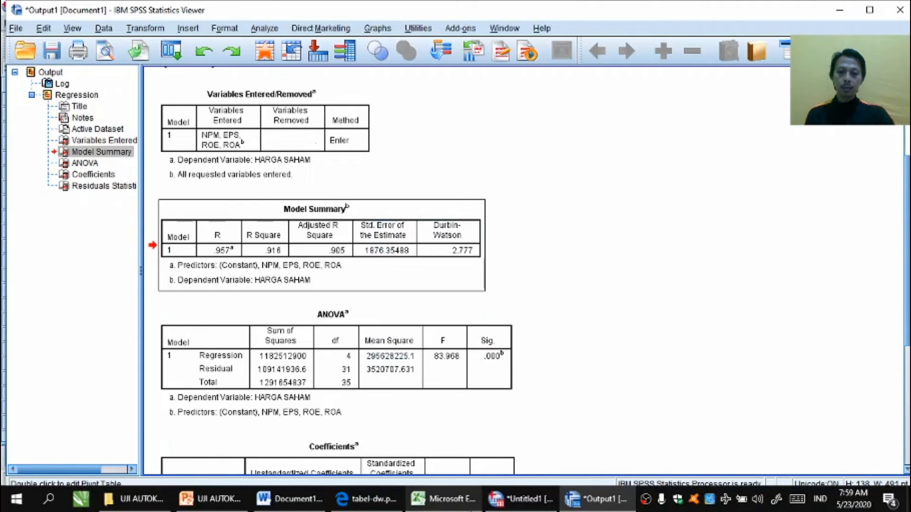
# Step: Paste the Model Summary table into the Excel sheet at cell I3 and autofit the Std. Error column width
pyautogui.click(459, 504)
pyautogui.click(462, 156)
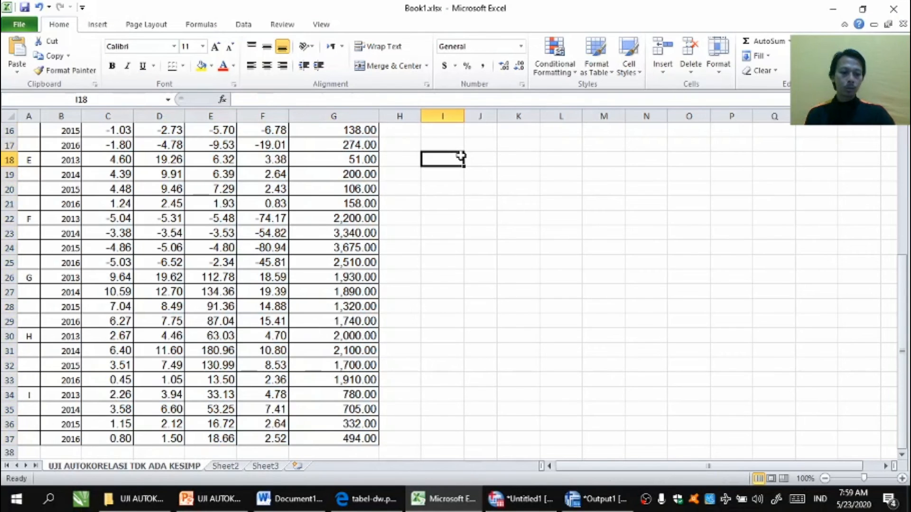
pyautogui.scroll(5, 461, 156)
pyautogui.press('Right')
pyautogui.click(461, 156)
pyautogui.hotkey('ctrl', 'v')
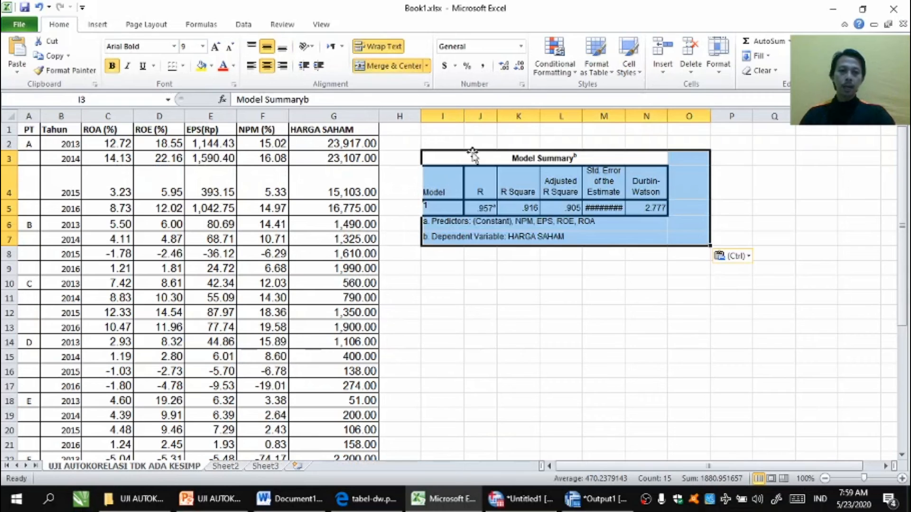
pyautogui.doubleClick(625, 117)
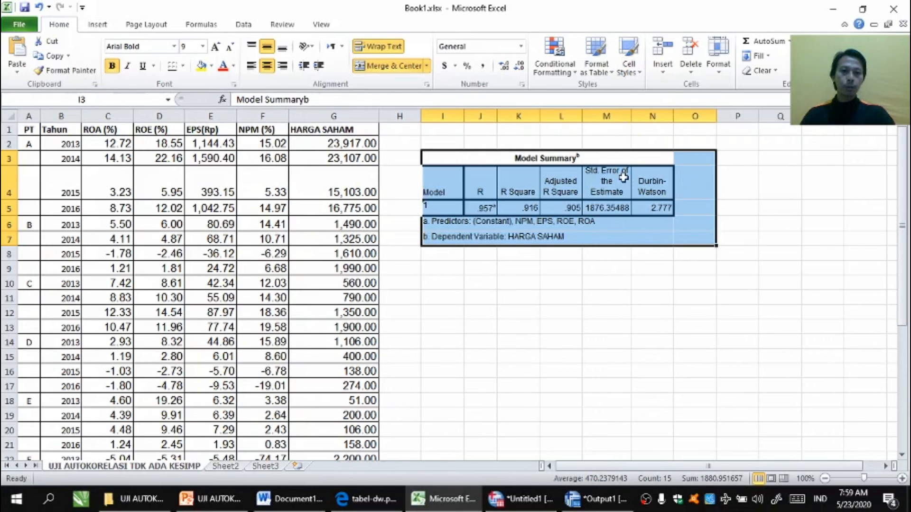
# Step: Enter the headers d, dL, dU, 4-dL and 4-dU across row 9 starting at column I
pyautogui.click(609, 278)
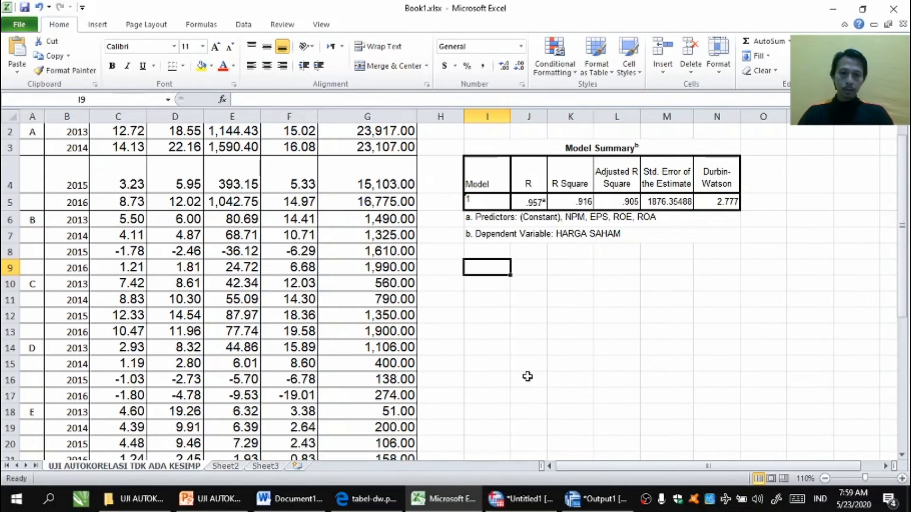
pyautogui.press('Down')
pyautogui.press('Up')
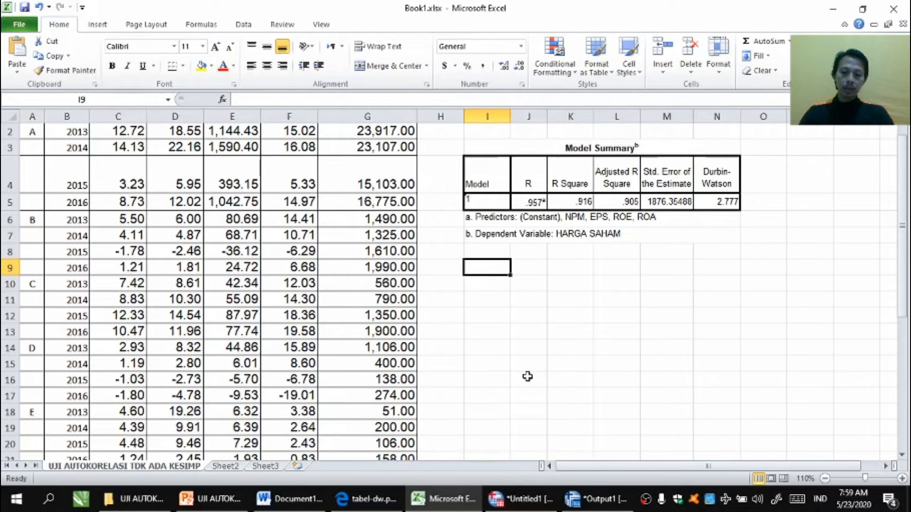
pyautogui.write('d')
pyautogui.press('Tab')
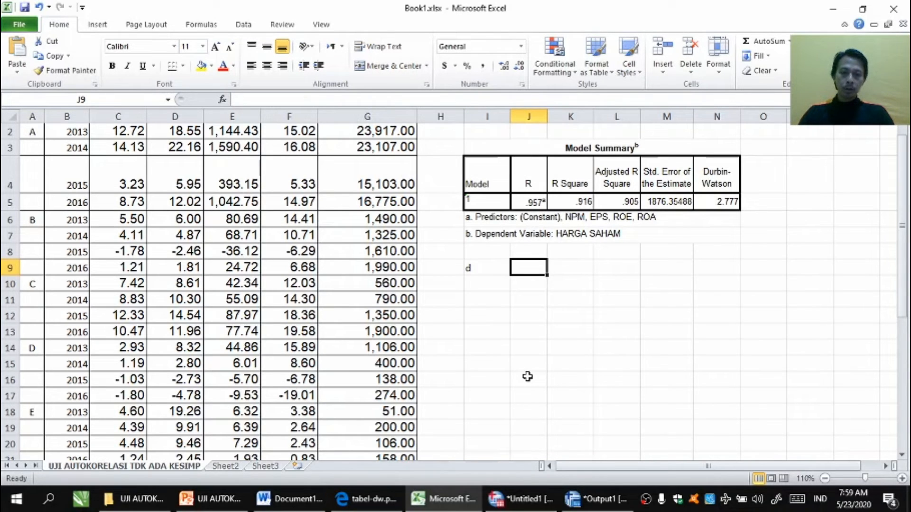
pyautogui.write('dL')
pyautogui.press('Tab')
pyautogui.write('dU')
pyautogui.press('Tab')
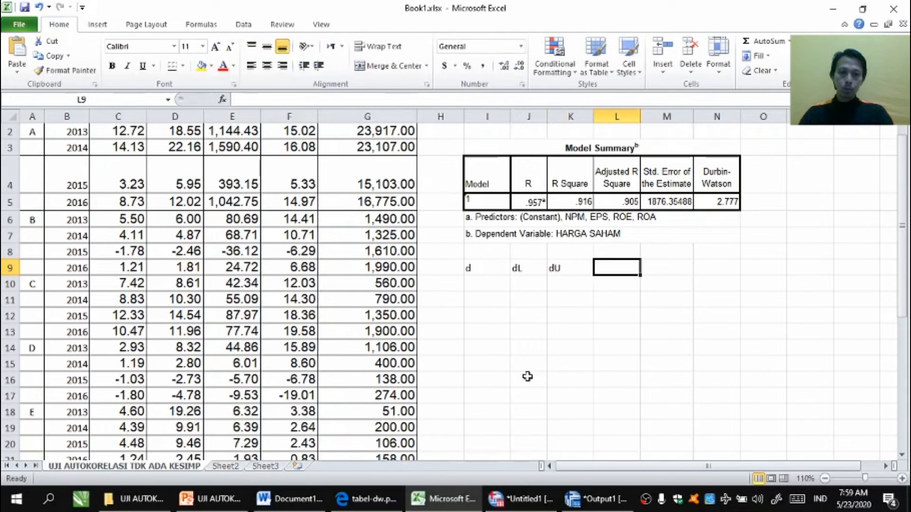
pyautogui.write('4-dL')
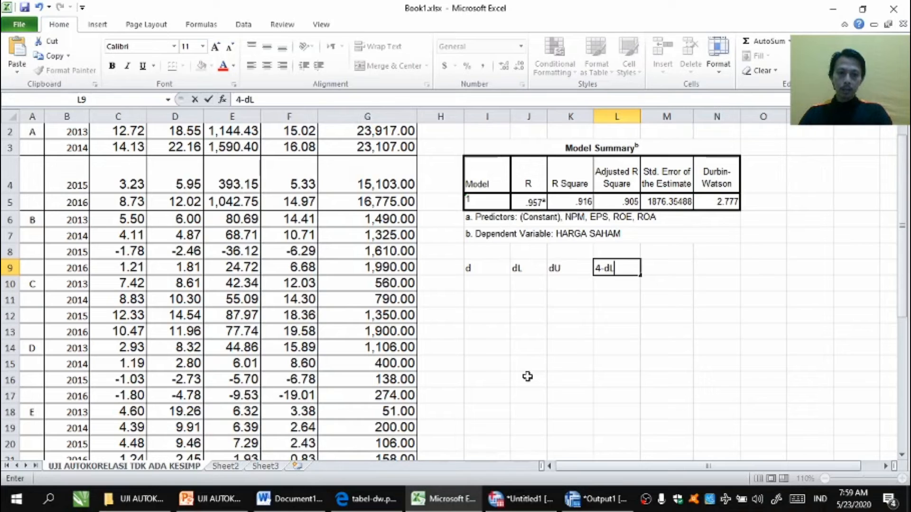
pyautogui.press('Tab')
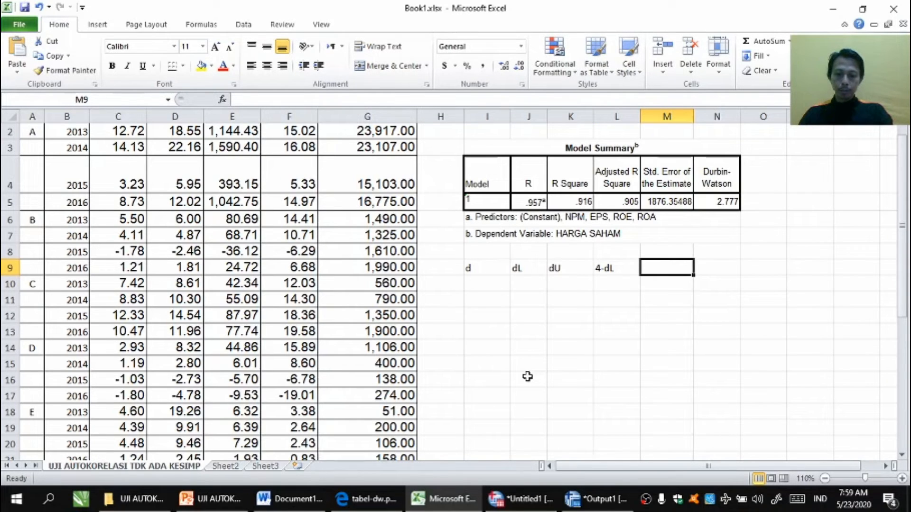
pyautogui.write('4-dU')
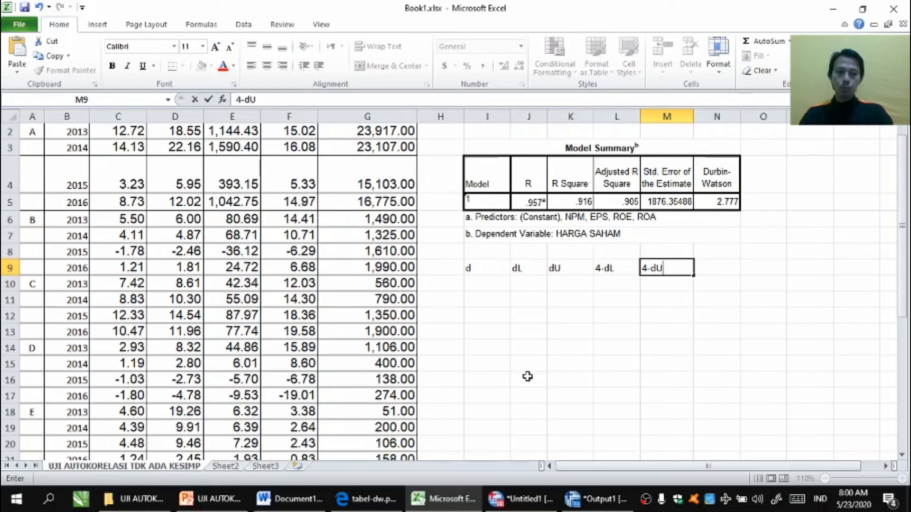
pyautogui.press('Return')
# Step: Enter the Durbin-Watson value 2.777 under the d header
pyautogui.scroll(1, 528, 376)
pyautogui.click(545, 284)
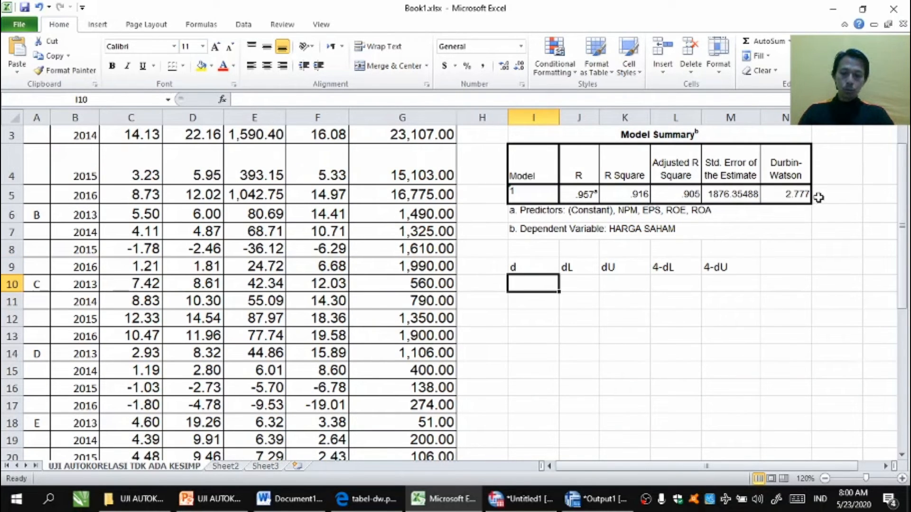
pyautogui.write('2.777')
pyautogui.press('Tab')
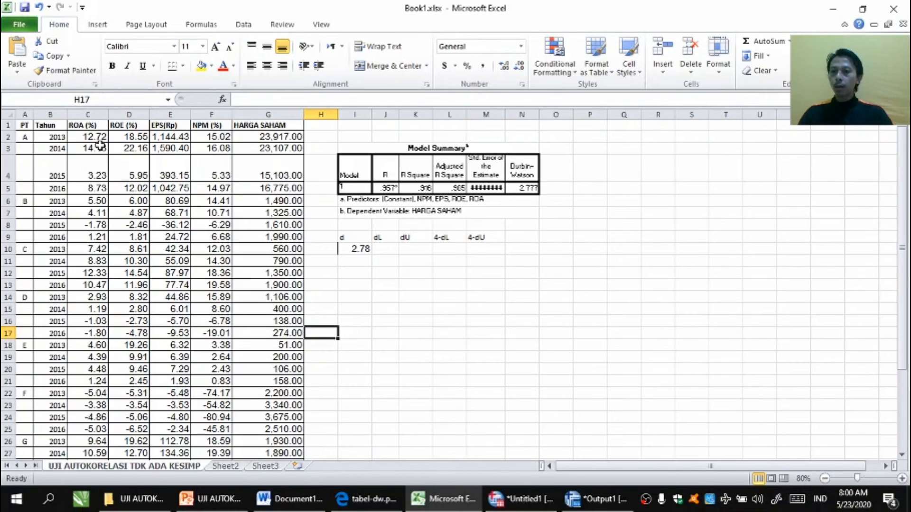
pyautogui.moveTo(99, 138); pyautogui.dragTo(108, 418)
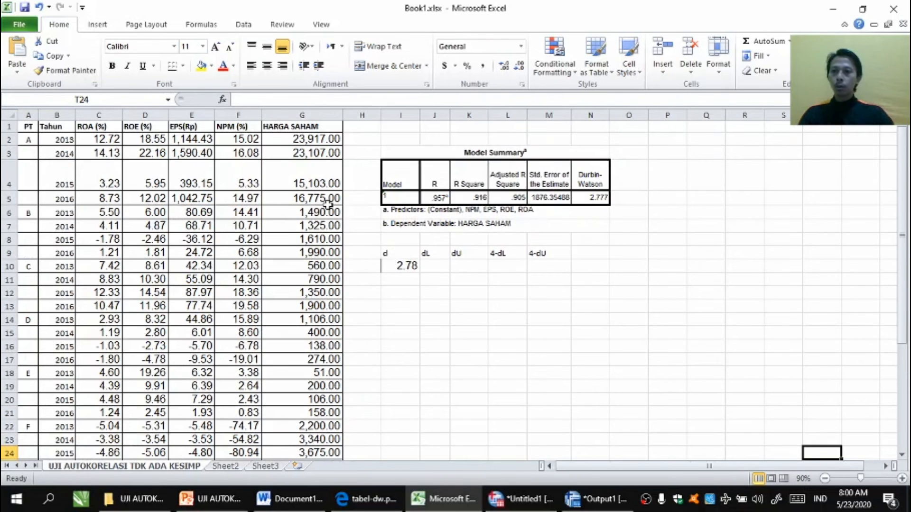
pyautogui.moveTo(102, 127); pyautogui.dragTo(252, 130)
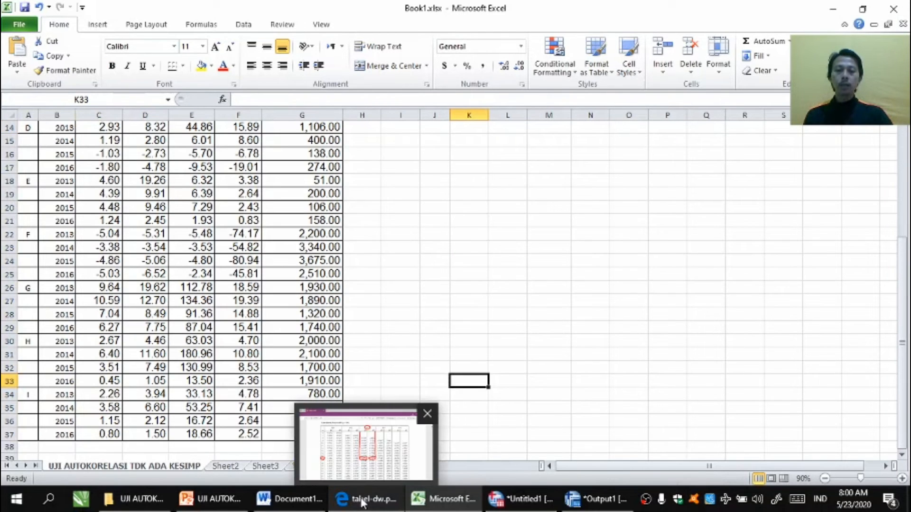
# Step: Open the Durbin-Watson table PDF and circle the n = 36 row with a red pen
pyautogui.click(362, 502)
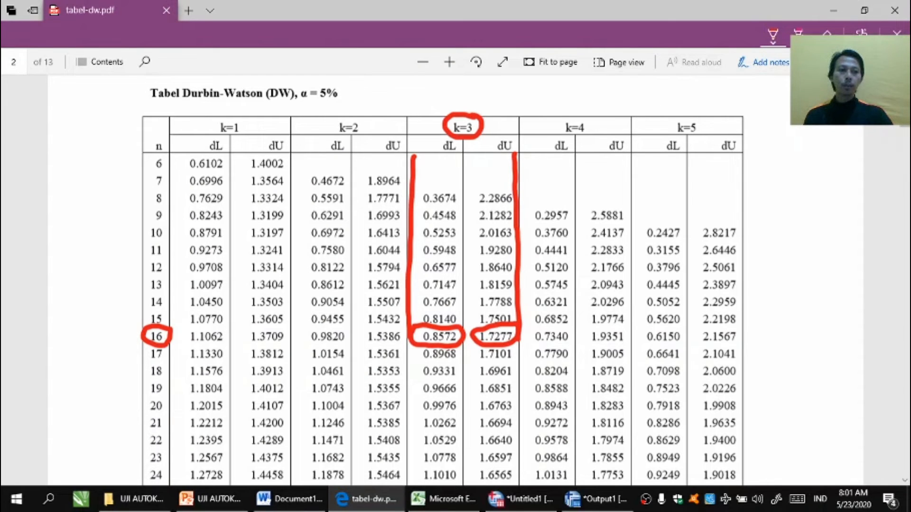
pyautogui.scroll(-2, 683, 209)
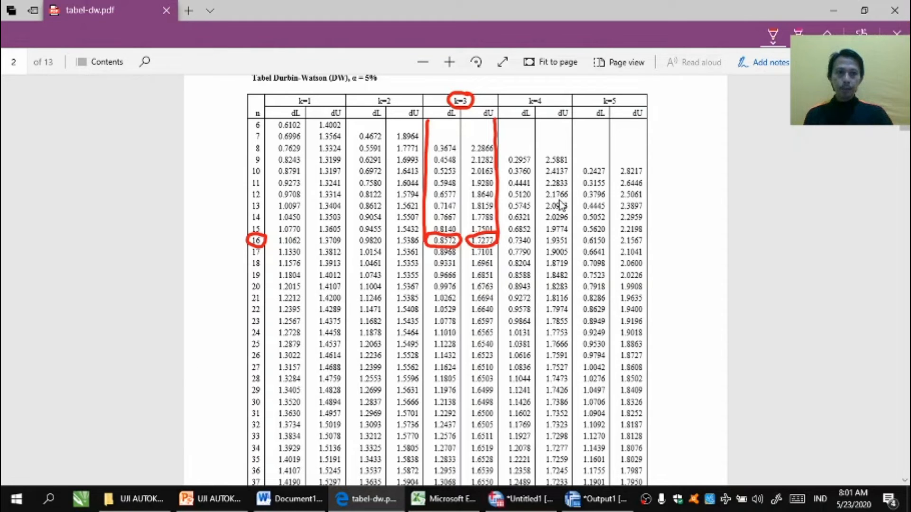
pyautogui.click(773, 34)
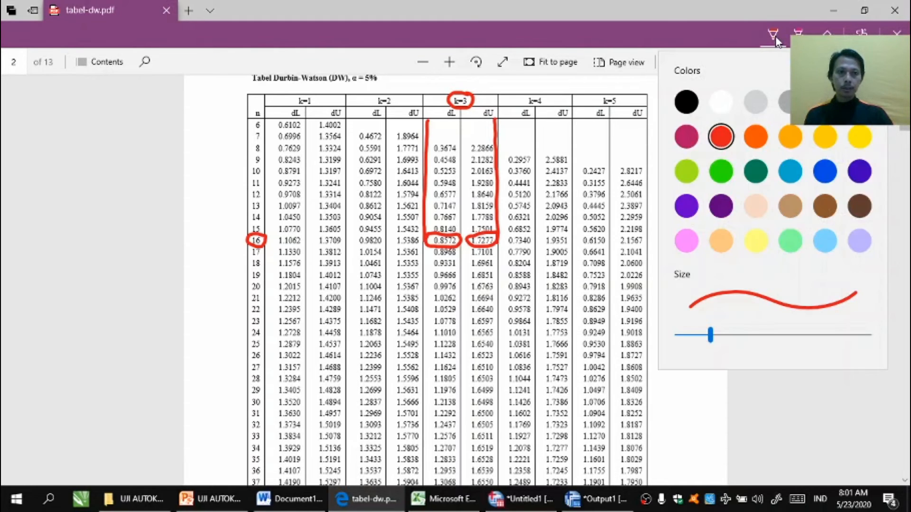
pyautogui.click(720, 135)
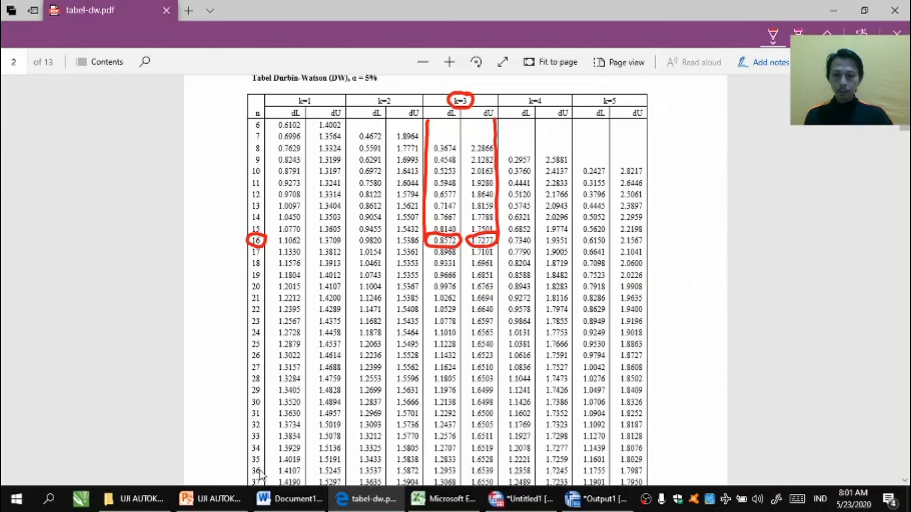
pyautogui.moveTo(266, 463)
pyautogui.mouseDown()
pyautogui.moveTo(246, 471)
pyautogui.moveTo(256, 480)
pyautogui.moveTo(268, 469)
pyautogui.mouseUp()
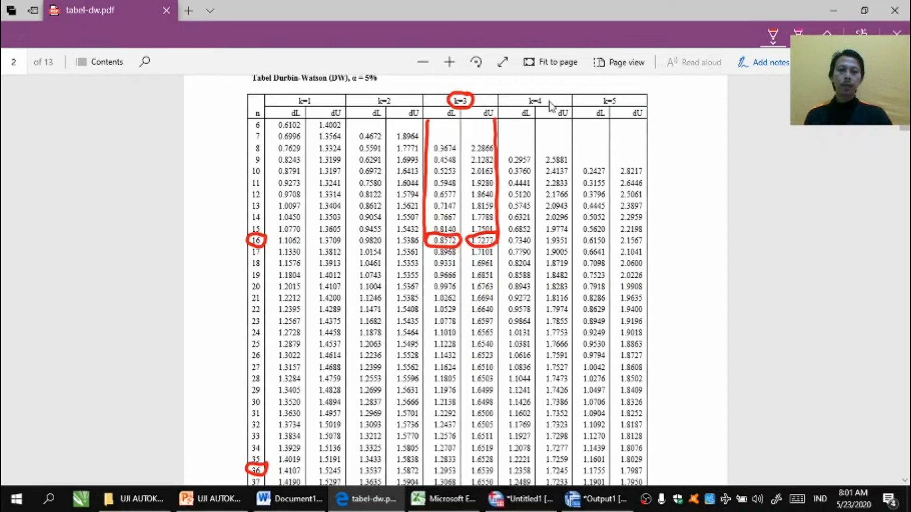
# Step: Mark the k=4 column and circle its dL and dU values in the n = 36 row
pyautogui.moveTo(547, 93)
pyautogui.mouseDown()
pyautogui.moveTo(524, 90)
pyautogui.moveTo(518, 101)
pyautogui.moveTo(554, 105)
pyautogui.moveTo(548, 98)
pyautogui.mouseUp()
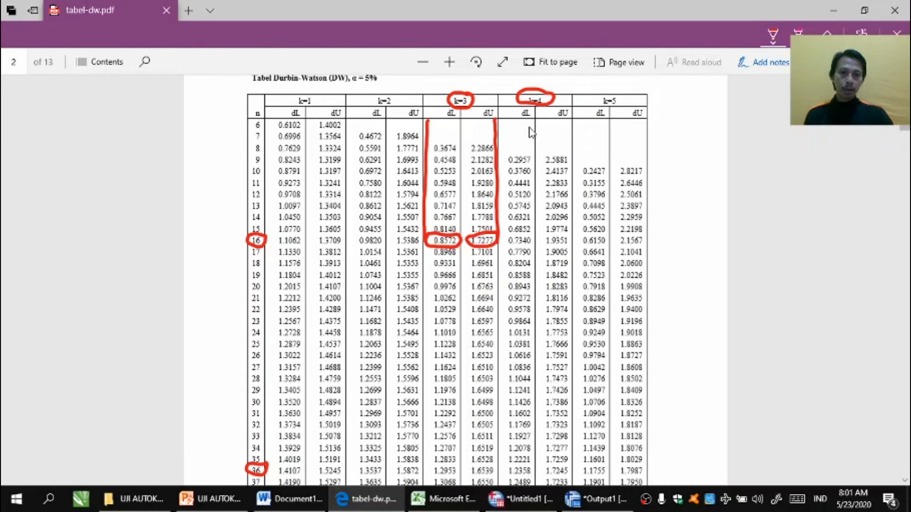
pyautogui.moveTo(529, 127); pyautogui.dragTo(540, 471)
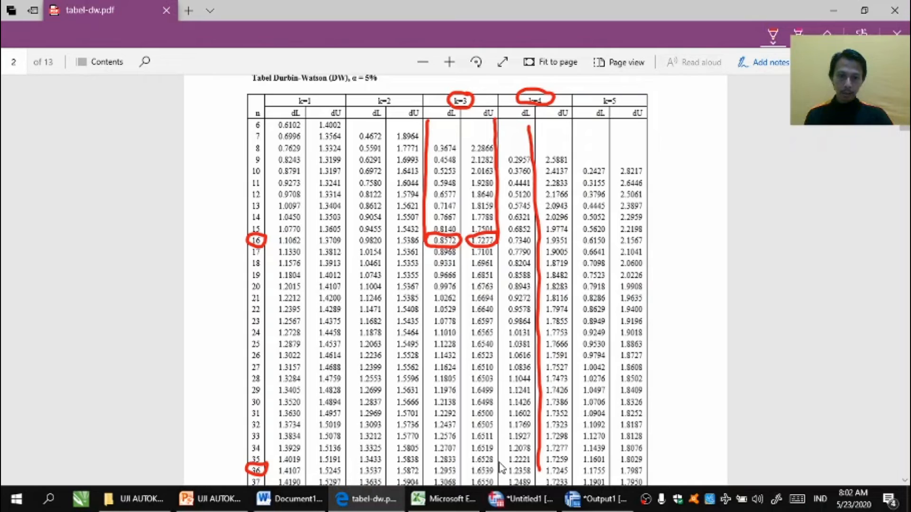
pyautogui.moveTo(502, 467)
pyautogui.mouseDown()
pyautogui.moveTo(574, 468)
pyautogui.moveTo(550, 482)
pyautogui.moveTo(499, 474)
pyautogui.mouseUp()
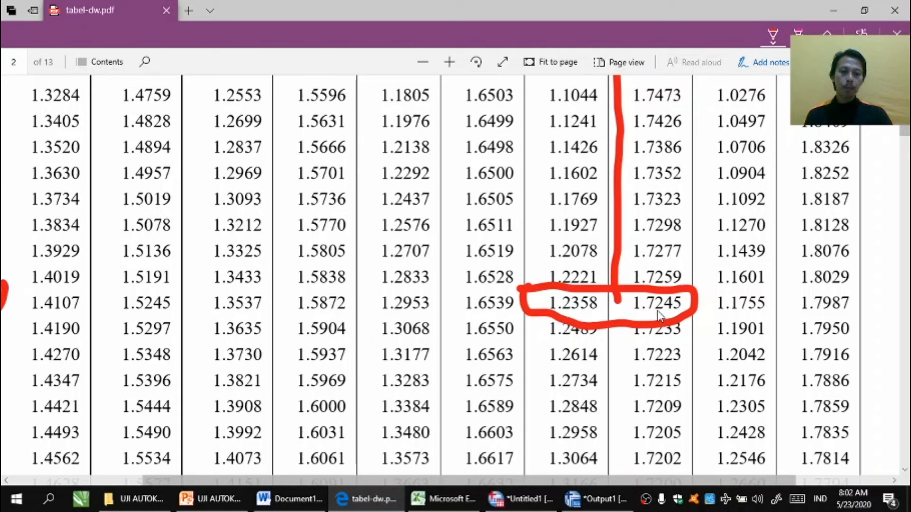
# Step: Back in the spreadsheet, enter the dL value 1.2358 under the dL header
pyautogui.click(443, 499)
pyautogui.click(437, 269)
pyautogui.write('1.23')
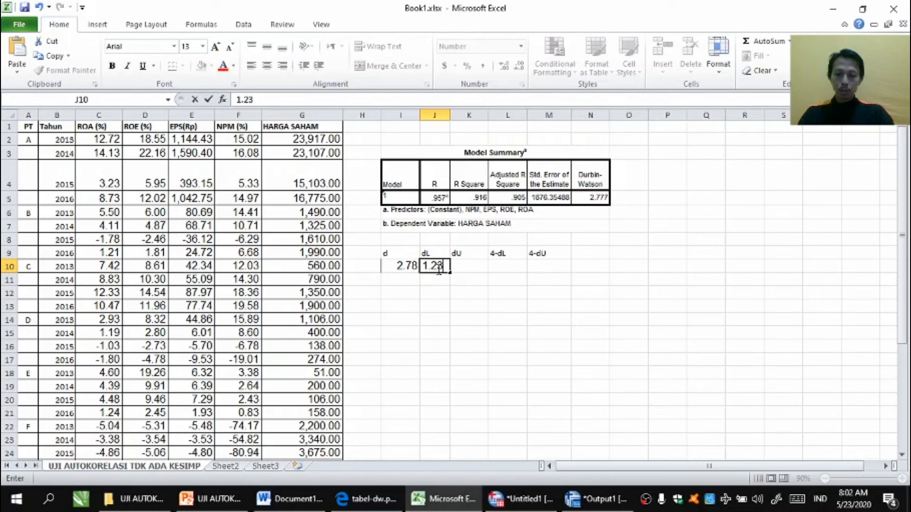
pyautogui.write('58')
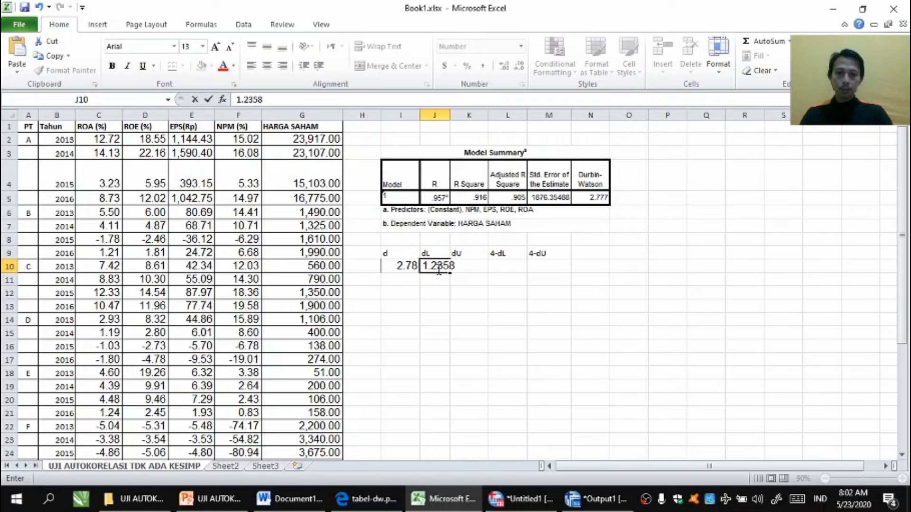
pyautogui.press('Tab')
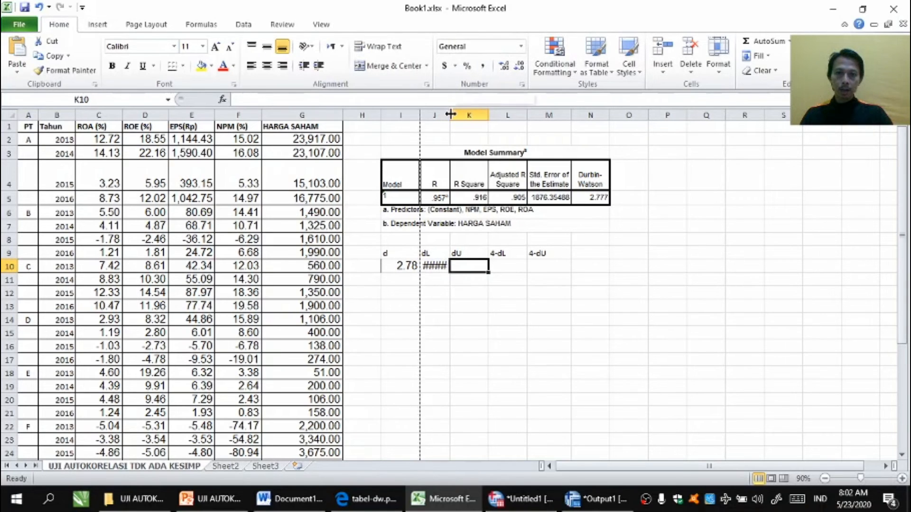
# Step: Autofit the dL column width and enter the dU value 1.7245 under the dU header
pyautogui.doubleClick(450, 114)
pyautogui.write('1')
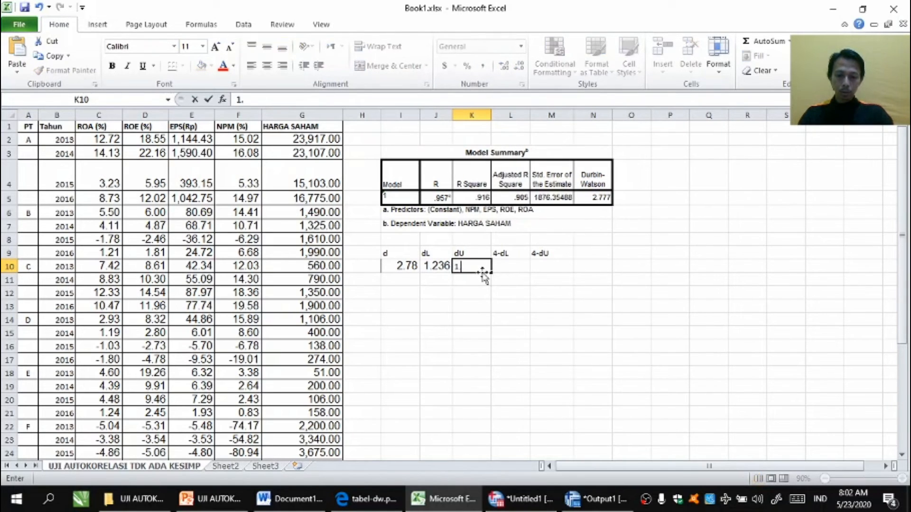
pyautogui.write('.7248')
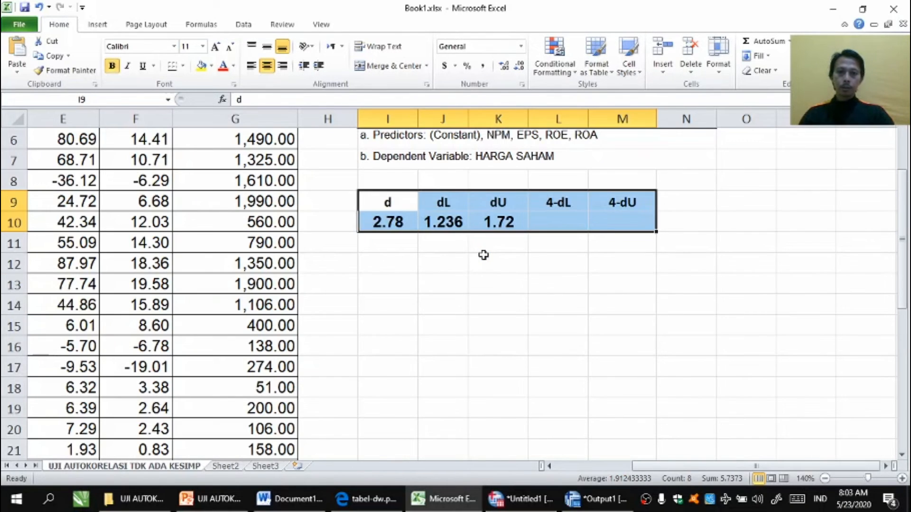
pyautogui.click(484, 255)
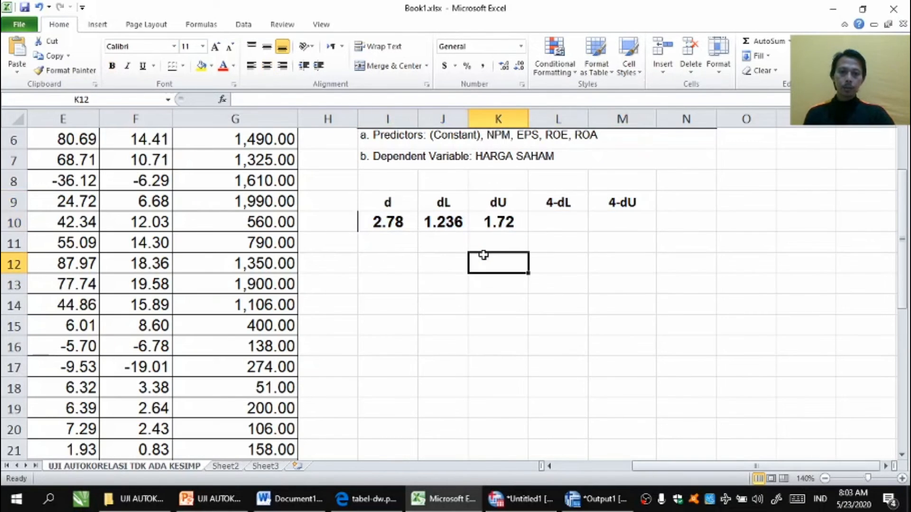
# Step: Compute 4-dL under its header with the formula =4-J10
pyautogui.click(554, 222)
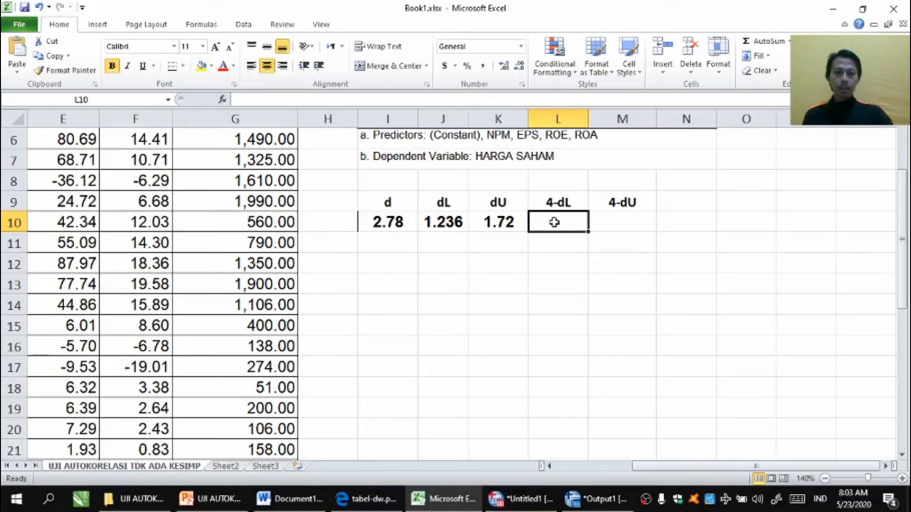
pyautogui.write('=4-')
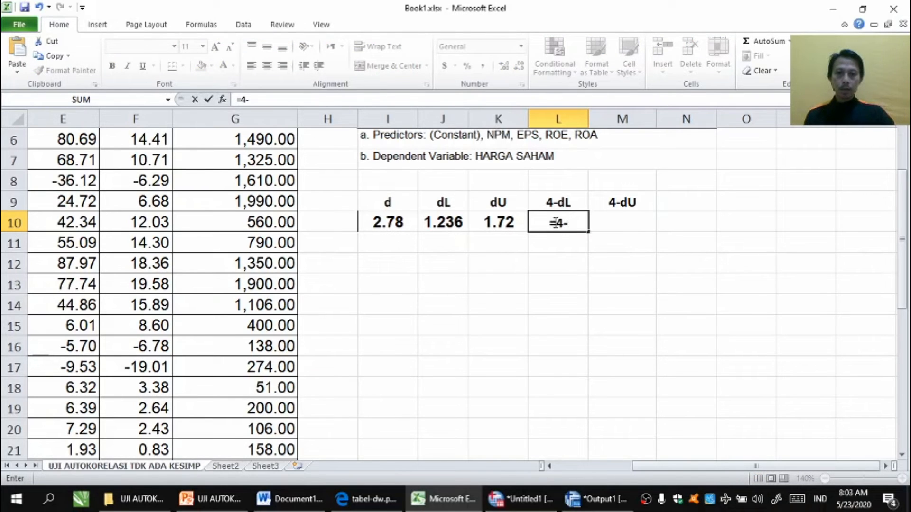
pyautogui.click(437, 224)
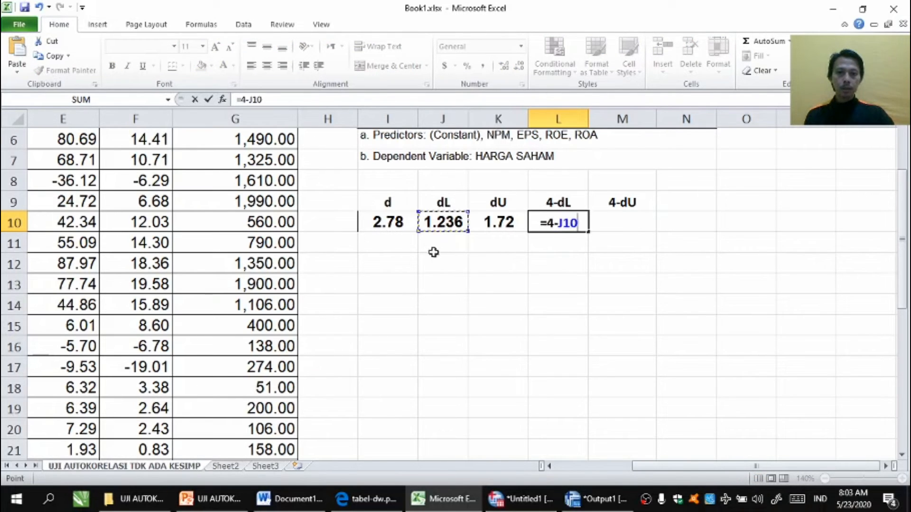
pyautogui.press('Return')
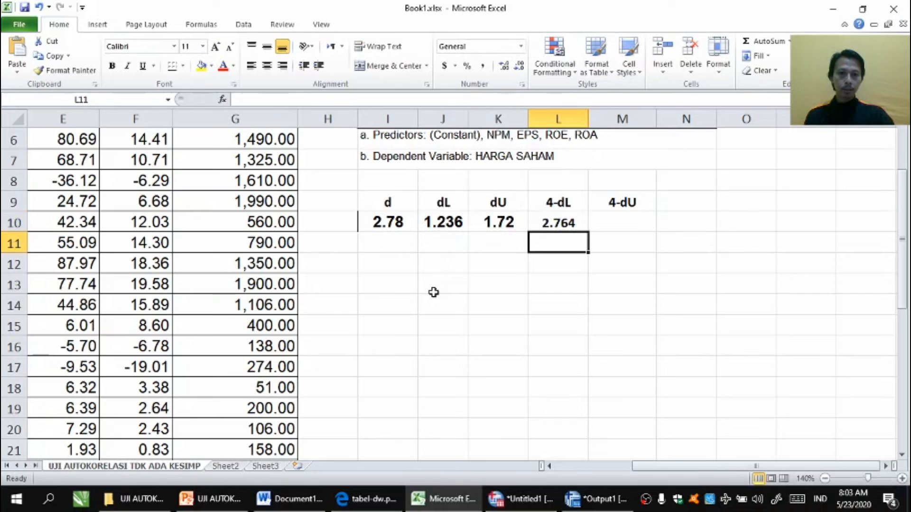
# Step: Compute 4-dU under its header with the formula =4-K10
pyautogui.click(619, 223)
pyautogui.write('=4-')
pyautogui.click(483, 223)
pyautogui.press('Return')
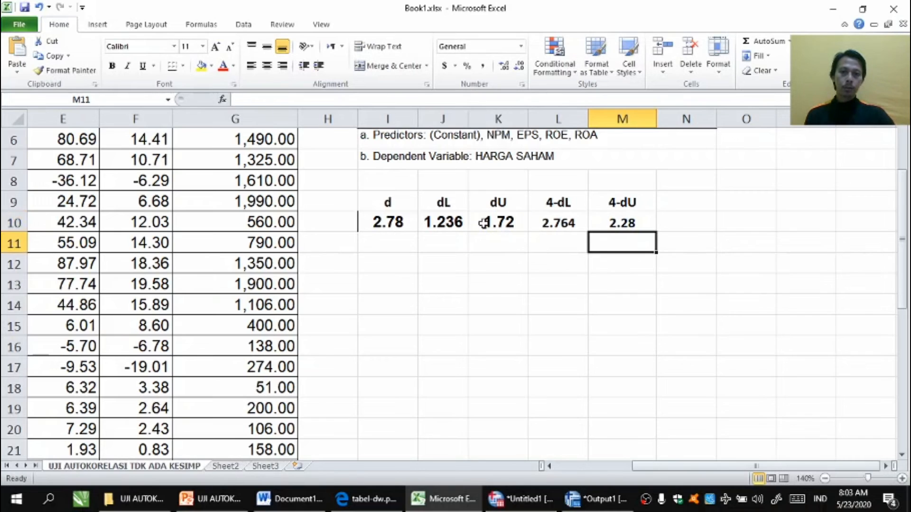
# Step: Copy the d, dL, dU, 4-dL and 4-dU table and paste it into the Word document below the Runs Test result
pyautogui.click(388, 196)
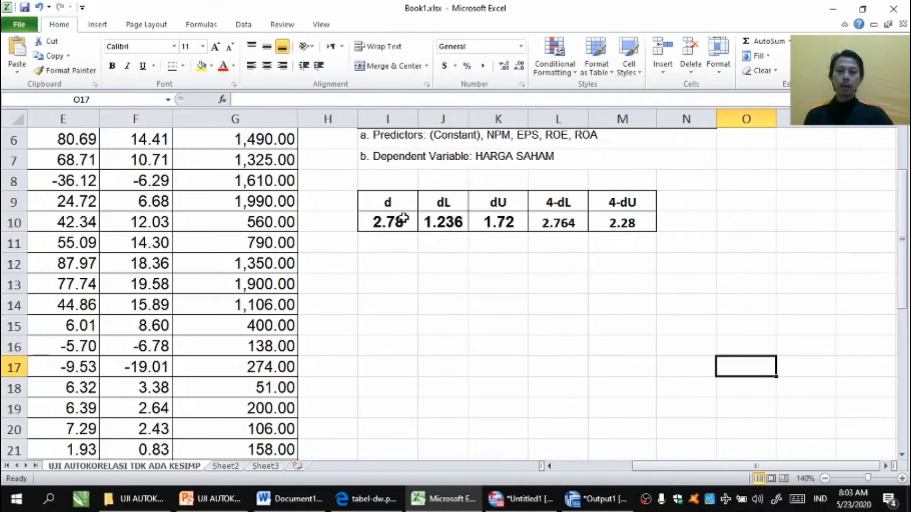
pyautogui.moveTo(392, 199); pyautogui.dragTo(628, 219)
pyautogui.hotkey('ctrl', 'c')
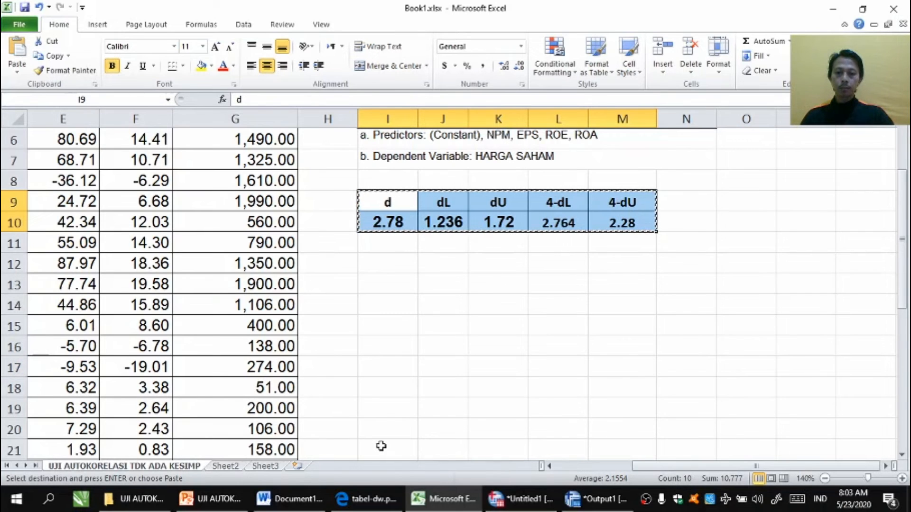
pyautogui.moveTo(303, 506)
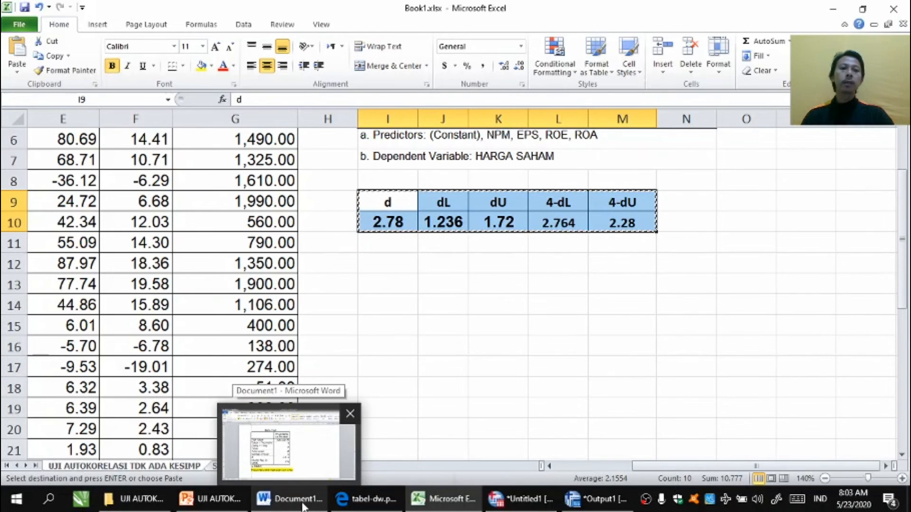
pyautogui.click(303, 506)
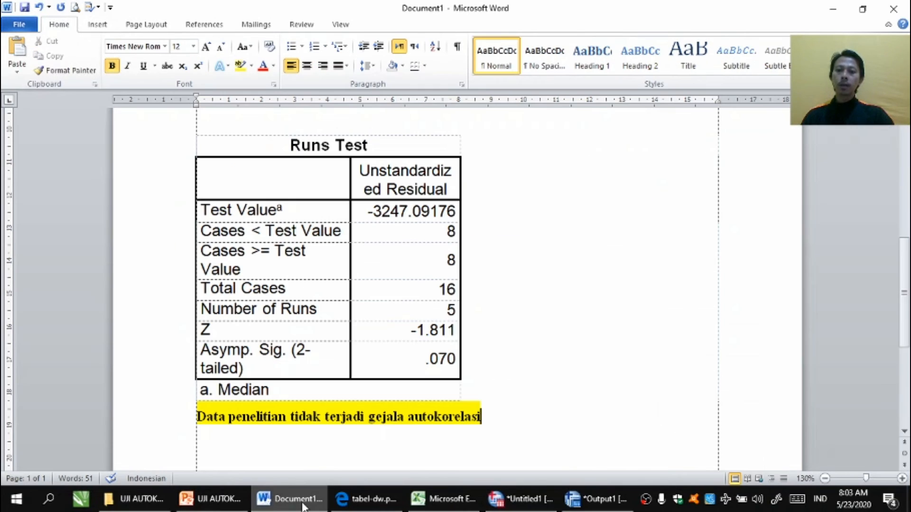
pyautogui.click(273, 455)
pyautogui.hotkey('ctrl', 'v')
pyautogui.scroll(1, 275, 453)
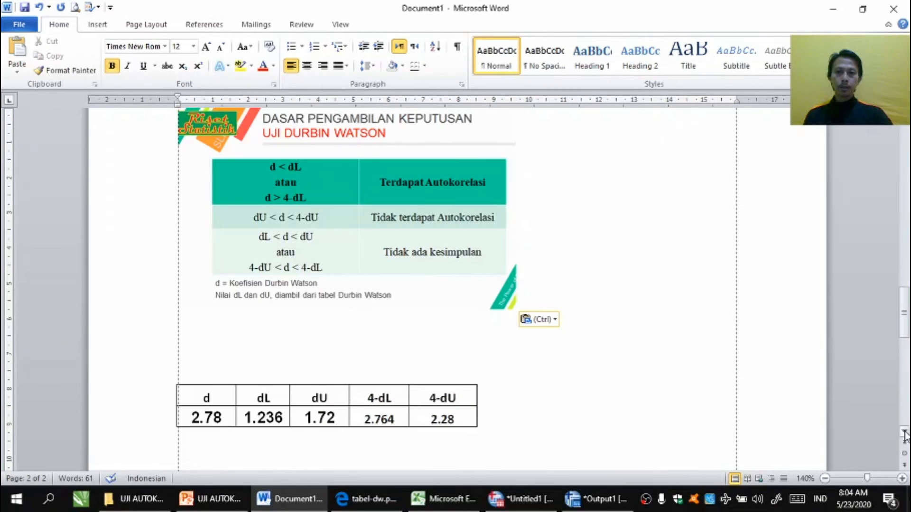